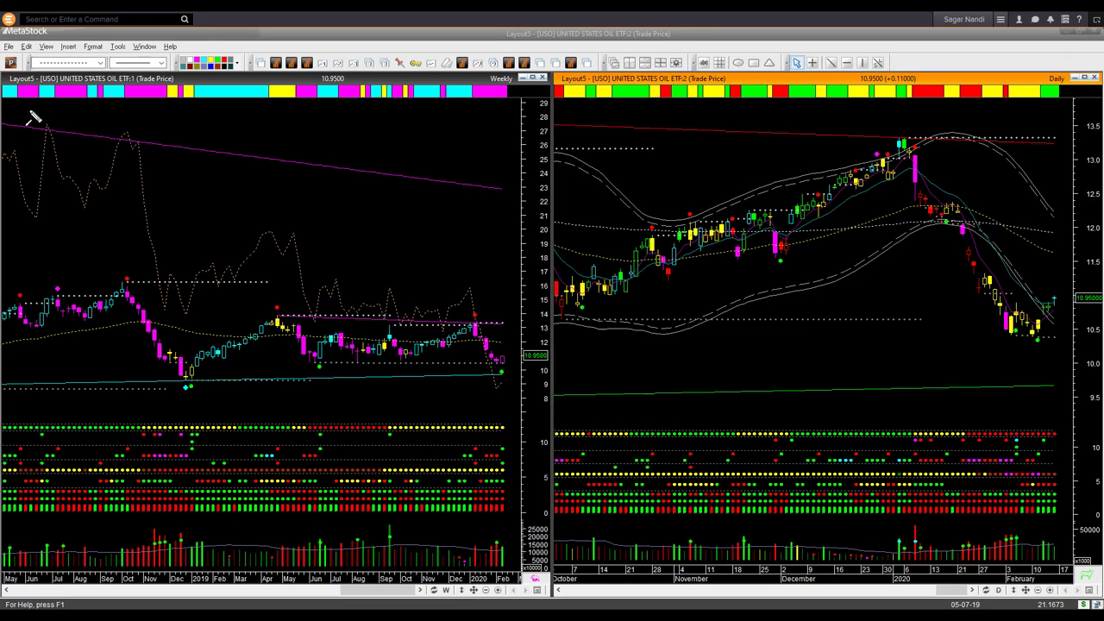
Point arrows at the coloured trend ribbons along the upper edge of the weekly and daily USO charts.
left_click_drag(29, 110, 41, 86)
left_click_drag(454, 125, 490, 85)
left_click_drag(1026, 108, 1046, 83)
Box the early January 2020 peak on the daily USO chart, mark the fall to the early February low with arrows, and clear the marks.
left_click_drag(891, 140, 937, 172)
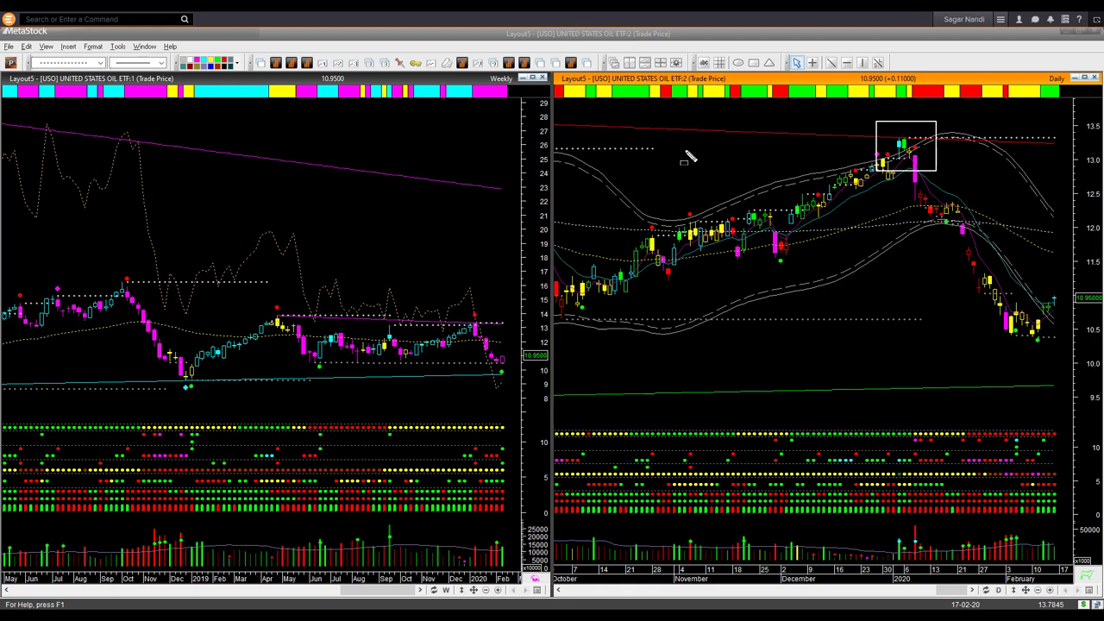
mouse_move(660, 148)
left_mouse_down()
mouse_move(876, 158)
mouse_move(896, 153)
mouse_move(876, 138)
mouse_move(882, 114)
mouse_move(945, 158)
left_mouse_up()
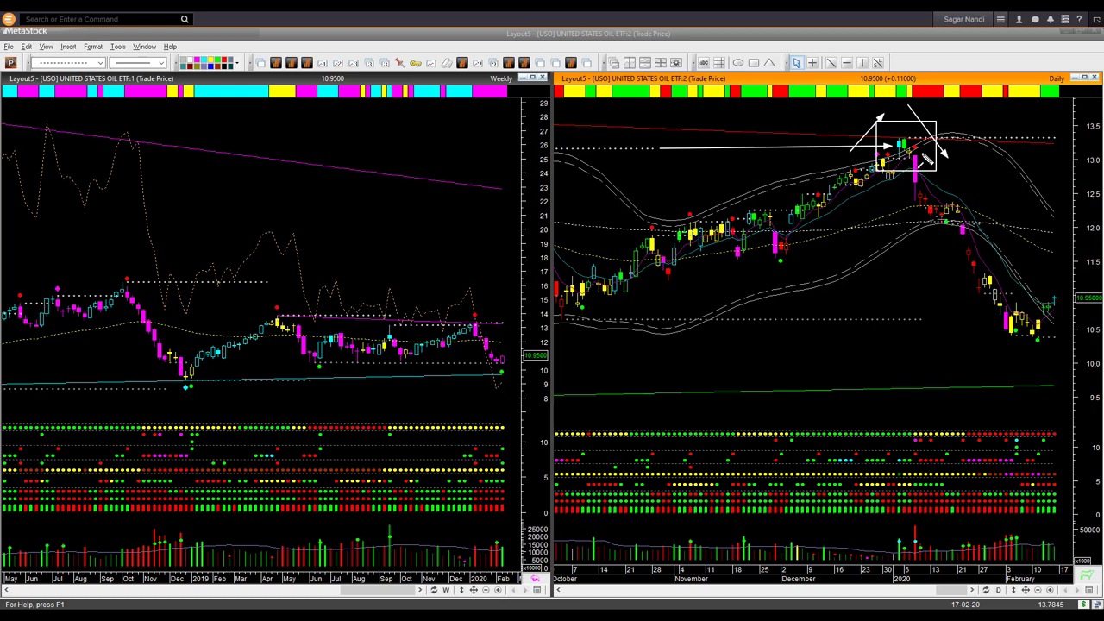
mouse_move(898, 109)
left_mouse_down()
mouse_move(943, 163)
mouse_move(948, 217)
mouse_move(1007, 327)
left_mouse_up()
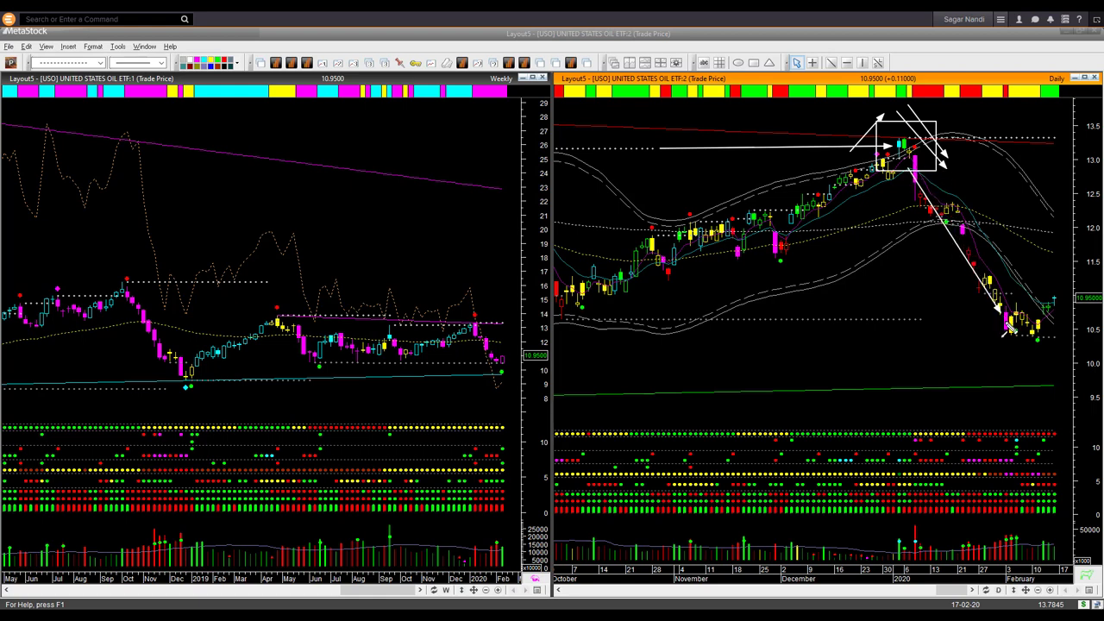
left_click_drag(812, 320, 1007, 322)
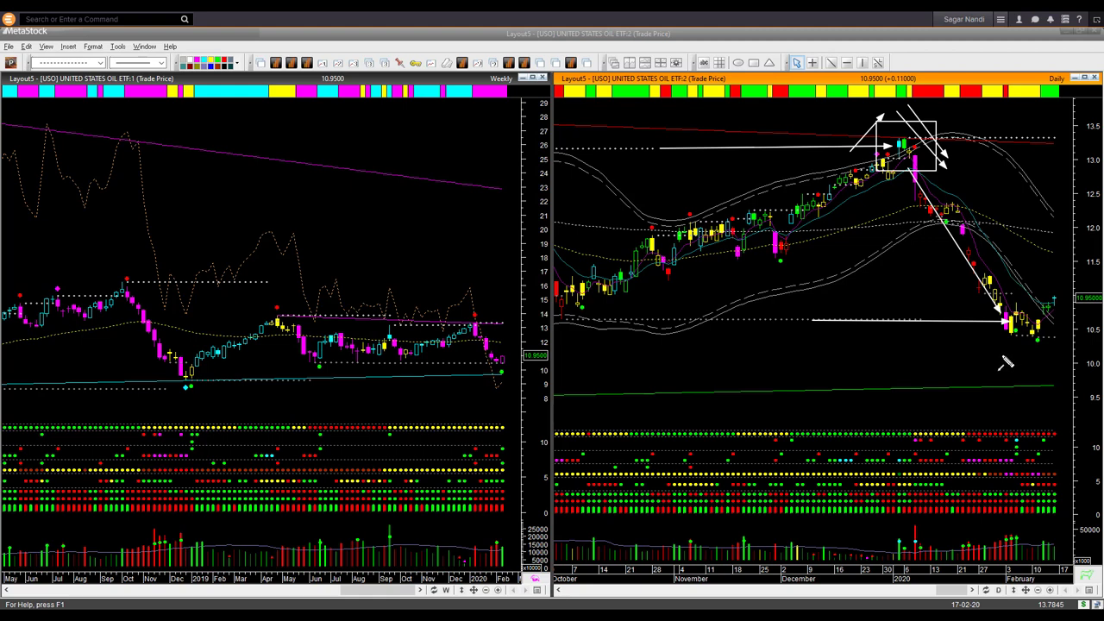
key("Escape")
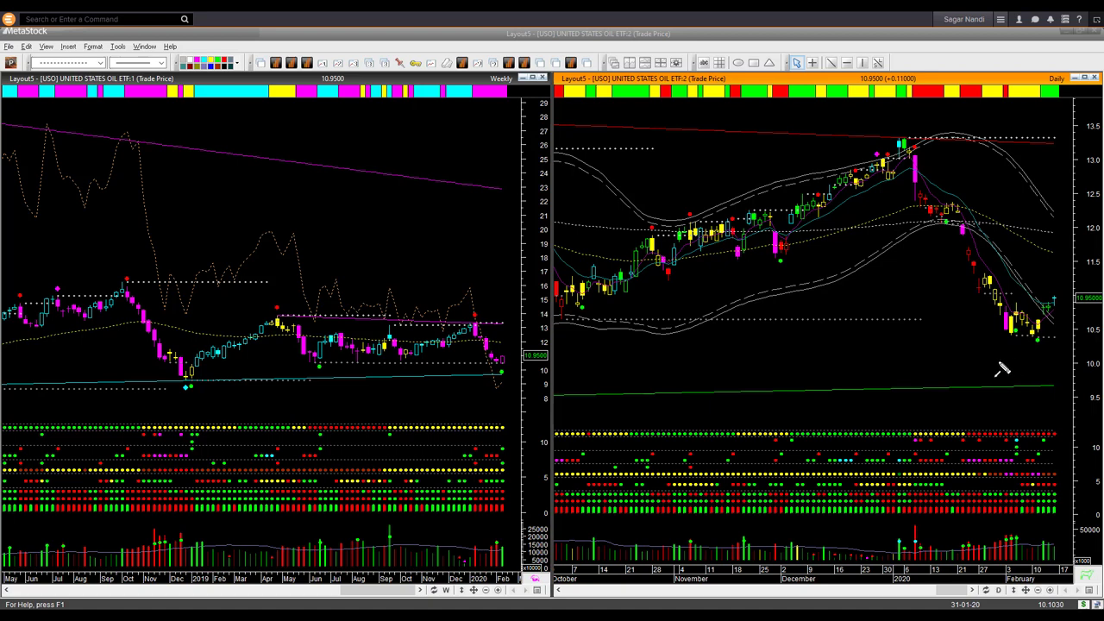
Draw arrows on the daily USO chart marking the late January decline, the early February lows and the latest bars.
left_click_drag(1006, 367, 1019, 333)
left_click_drag(921, 317, 1007, 321)
left_click_drag(1024, 360, 1023, 335)
left_click_drag(954, 216, 995, 317)
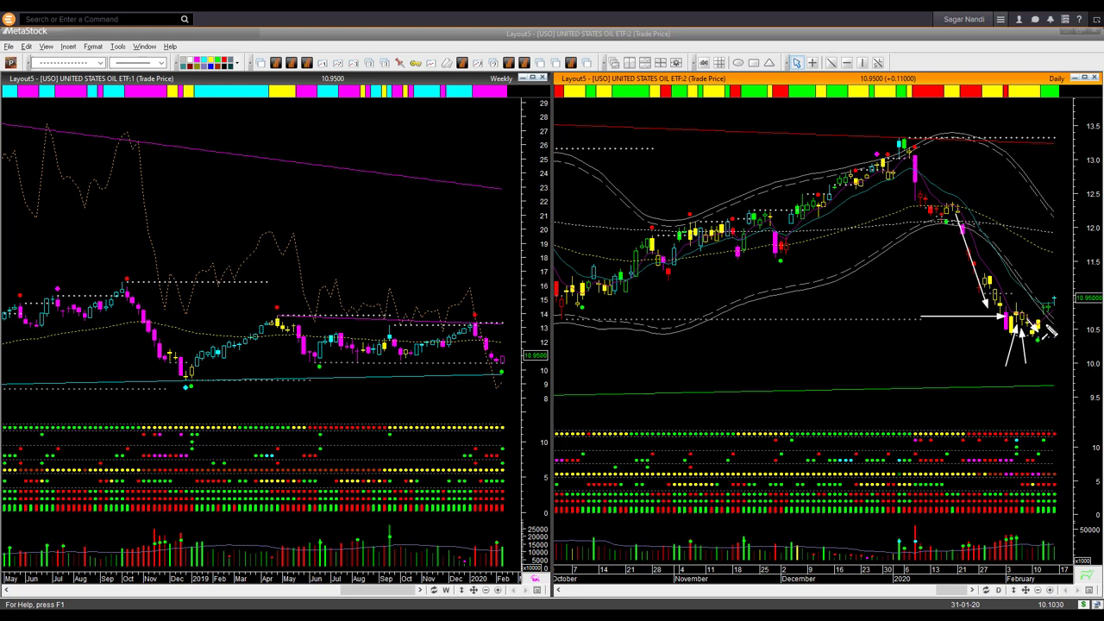
left_click_drag(1042, 325, 1060, 299)
left_click_drag(1037, 323, 1026, 290)
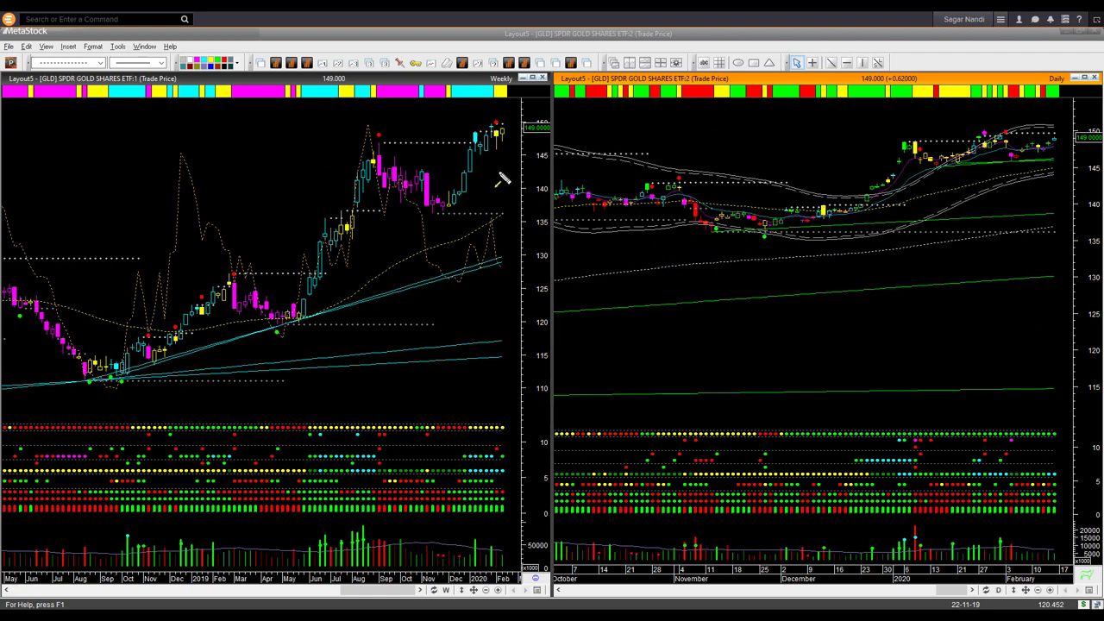
Mark the latest weekly GLD candle, then box the daily January–February range with arrows along its resistance, support and both breakout directions.
left_click_drag(495, 178, 502, 151)
left_click_drag(996, 173, 995, 170)
left_click_drag(891, 127, 1067, 167)
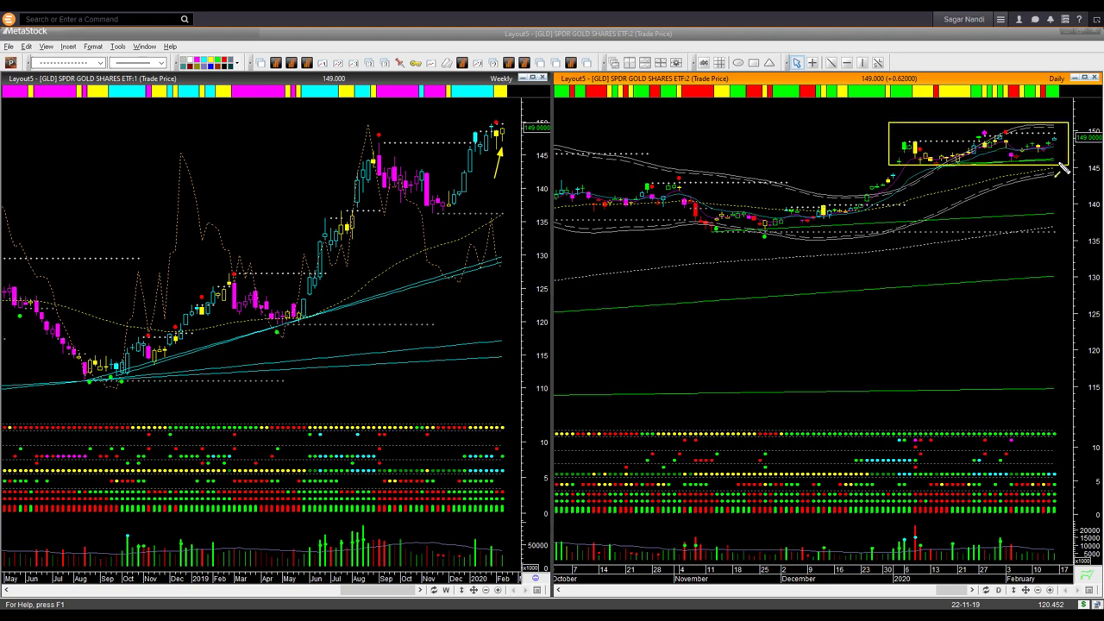
left_click_drag(968, 129, 1056, 130)
left_click_drag(946, 174, 1060, 163)
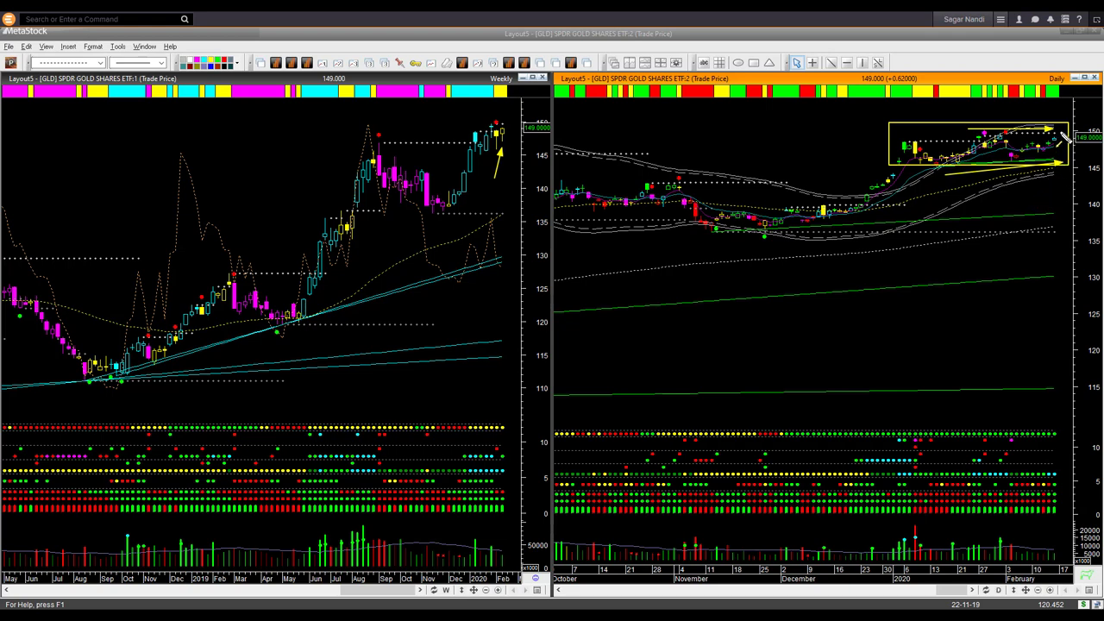
left_click_drag(1061, 131, 1075, 107)
left_click_drag(1063, 162, 1076, 181)
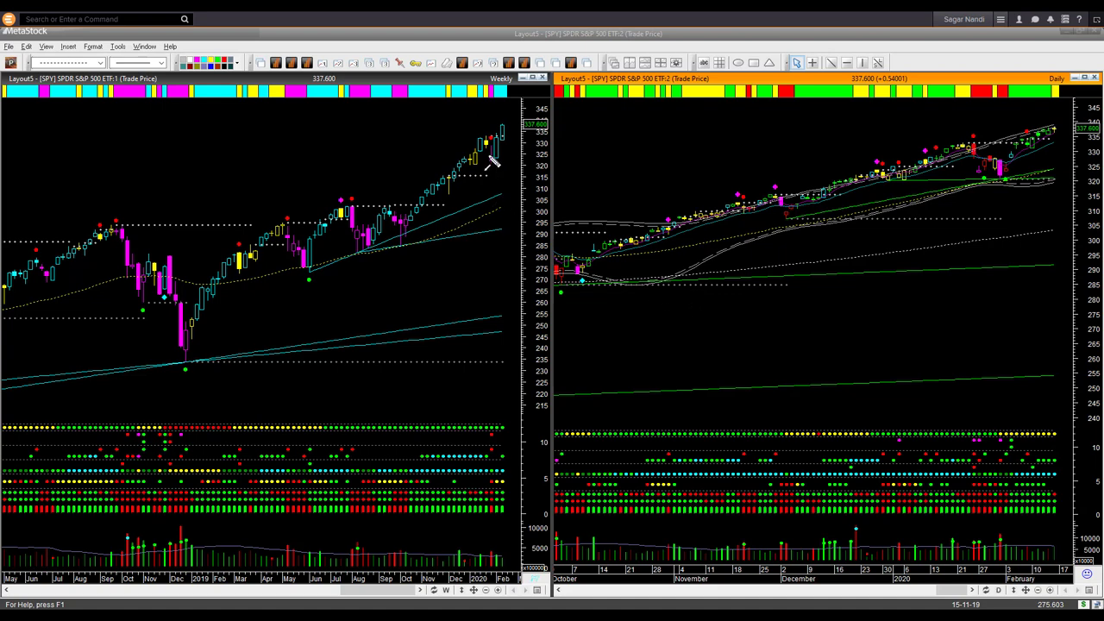
Mark the recent dip, rebound and new high on the weekly SPY chart, and the February rise on its daily chart.
left_click_drag(479, 139, 494, 181)
left_click_drag(509, 152, 513, 133)
left_click_drag(462, 111, 497, 121)
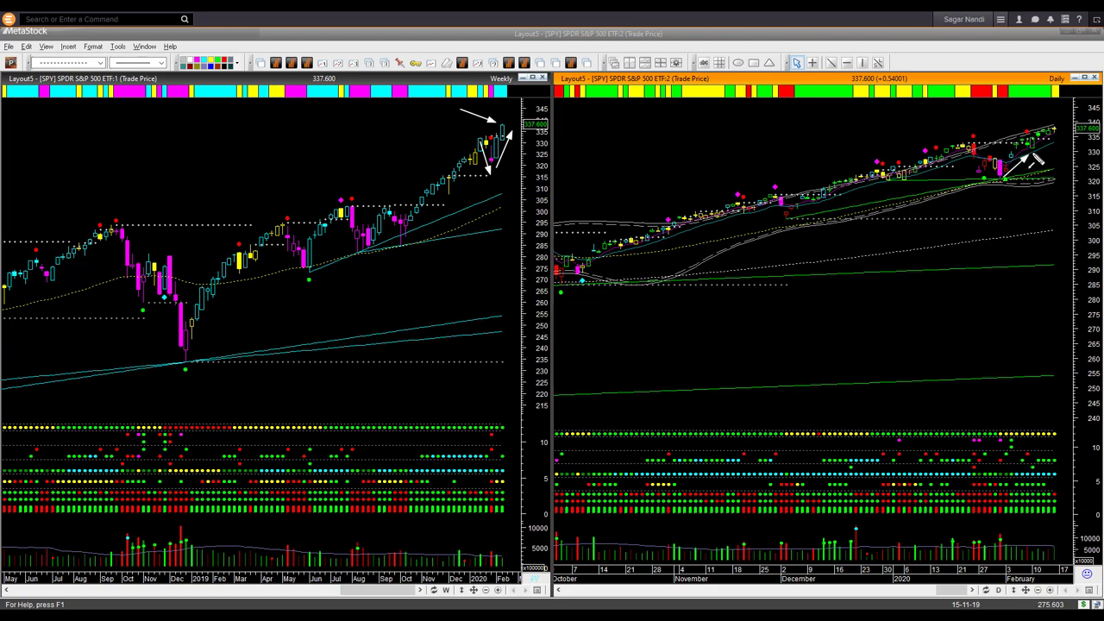
left_click_drag(1004, 178, 1069, 136)
mouse_move(1076, 92)
left_mouse_down()
mouse_move(1067, 131)
mouse_move(1093, 124)
left_mouse_up()
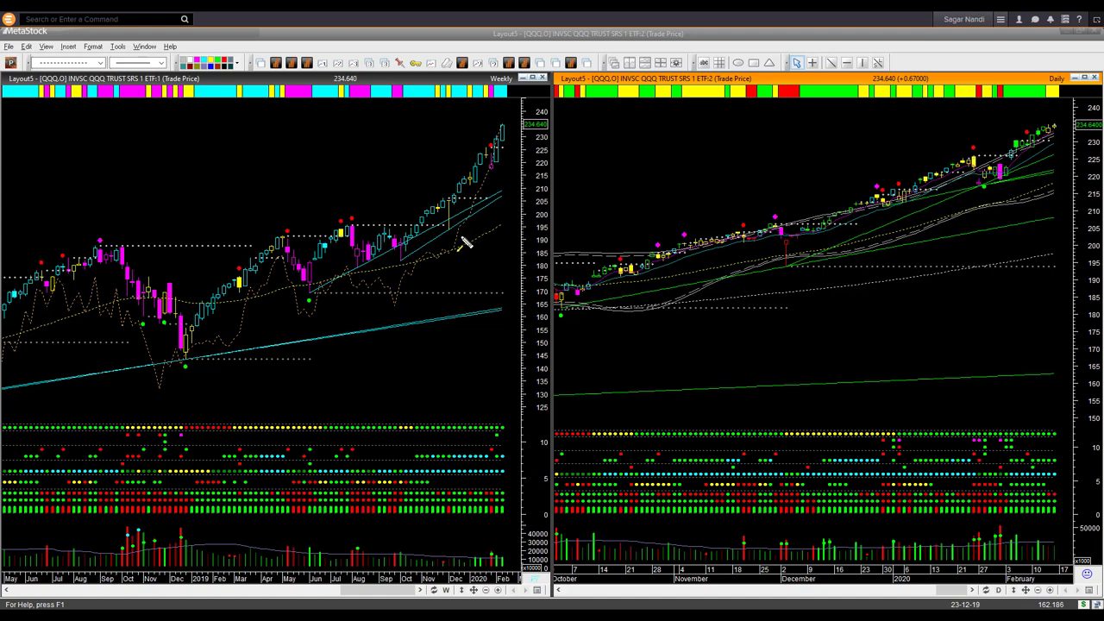
Point arrows at the latest rally and high on the weekly QQQ chart and at the newest bars on the daily chart.
left_click_drag(463, 244, 495, 185)
left_click_drag(455, 99, 495, 118)
left_click_drag(446, 114, 490, 136)
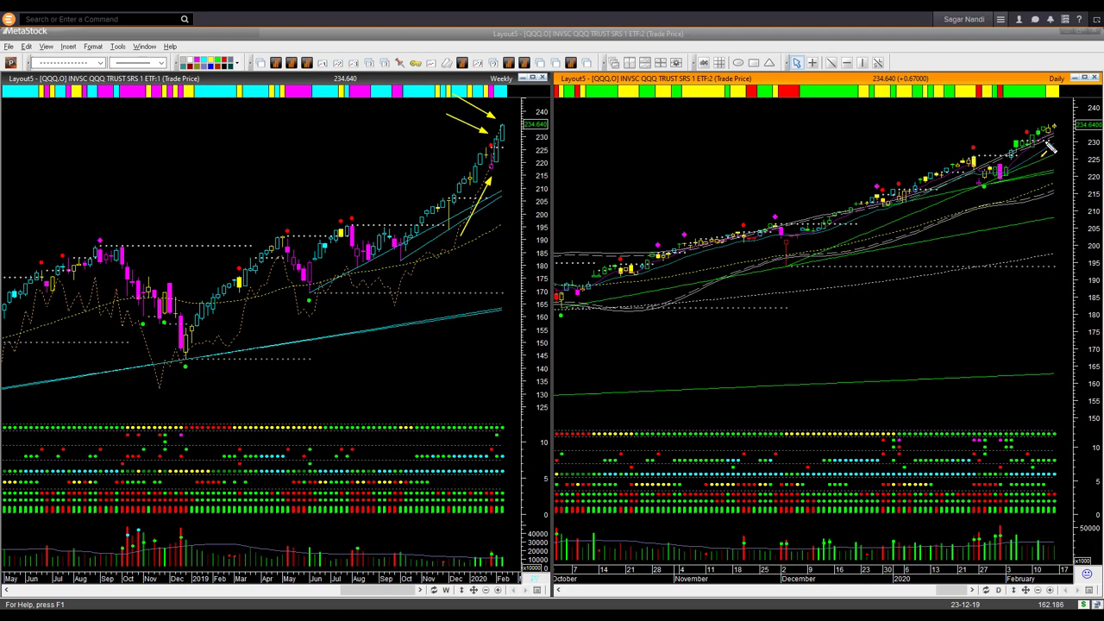
left_click_drag(1047, 136, 1092, 124)
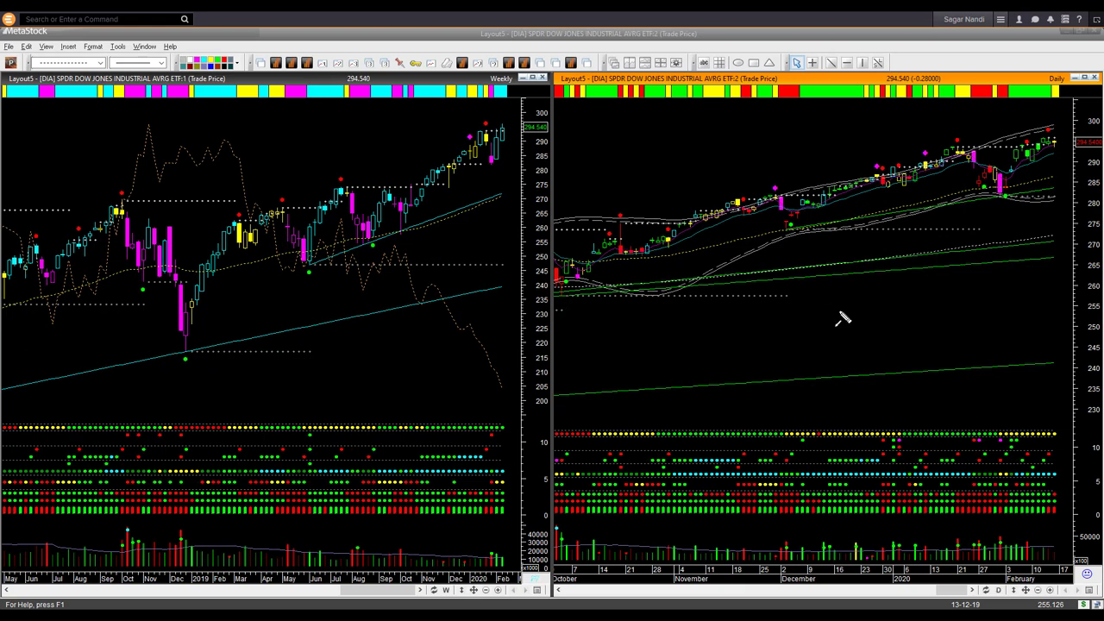
Draw arrows marking the falling dotted indicator and the latest rebound on the weekly DIA chart, and the newest bars on the daily chart.
mouse_move(436, 273)
left_mouse_down()
mouse_move(487, 327)
mouse_move(513, 378)
left_mouse_up()
mouse_move(498, 170)
left_mouse_down()
mouse_move(520, 137)
mouse_move(514, 115)
mouse_move(513, 130)
left_mouse_up()
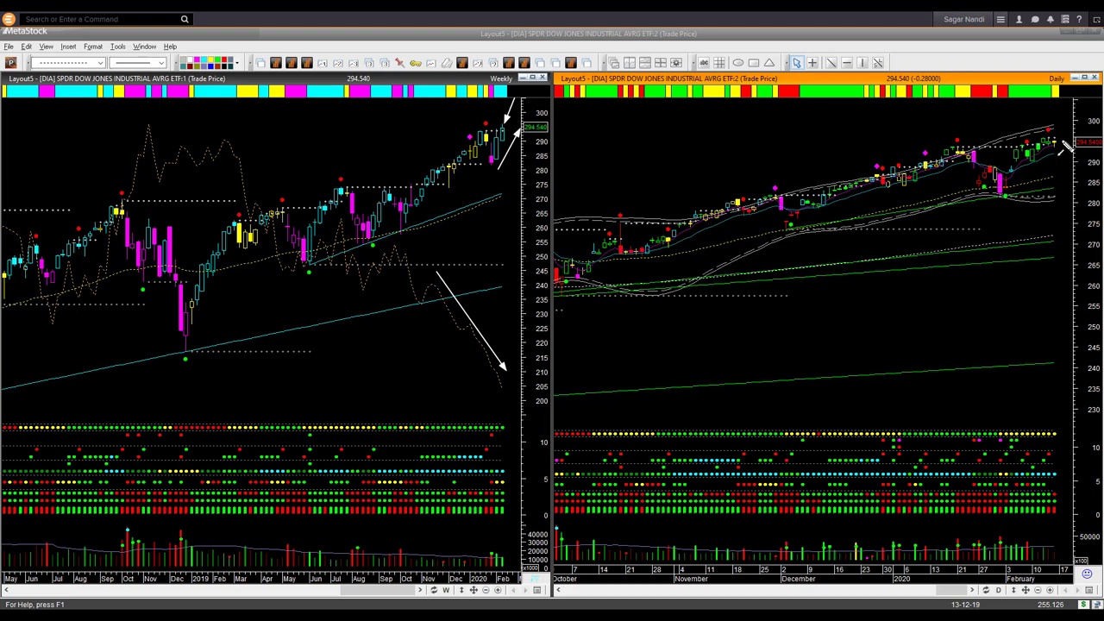
mouse_move(1061, 148)
left_mouse_down()
mouse_move(1050, 128)
mouse_move(1075, 125)
mouse_move(1057, 138)
left_mouse_up()
mouse_move(1052, 190)
left_mouse_down()
mouse_move(1055, 180)
mouse_move(1050, 196)
left_mouse_up()
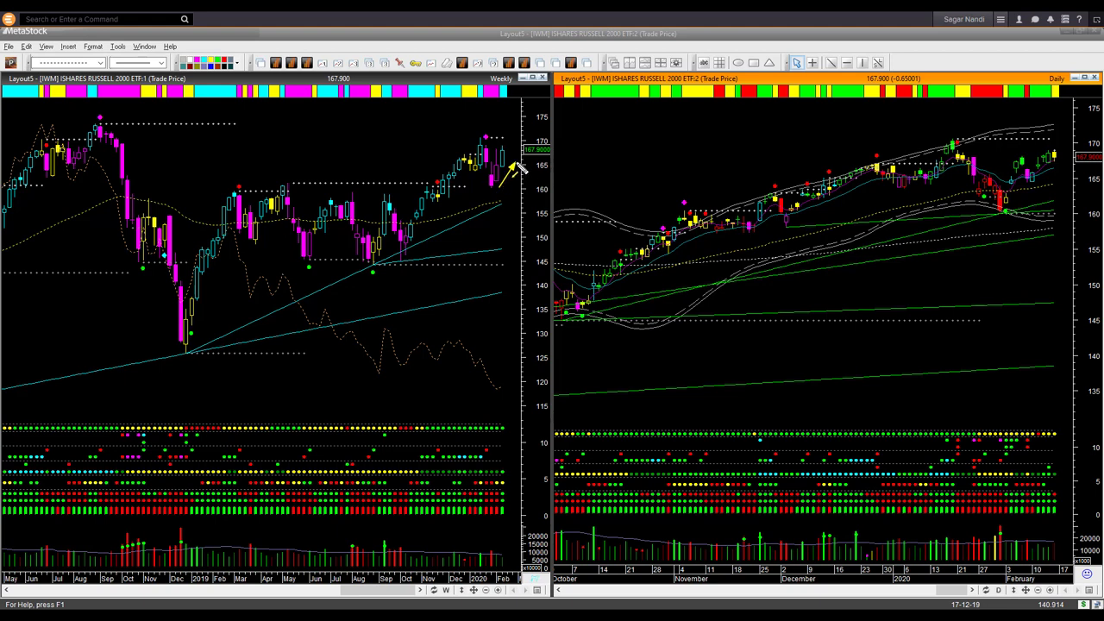
Mark the latest candle, the resistance near the recent high and the falling dotted indicator on the weekly IWM chart, plus the daily rebound.
left_click_drag(511, 108, 508, 148)
left_click_drag(493, 137, 553, 143)
left_click_drag(434, 115, 477, 133)
left_click_drag(467, 332, 507, 384)
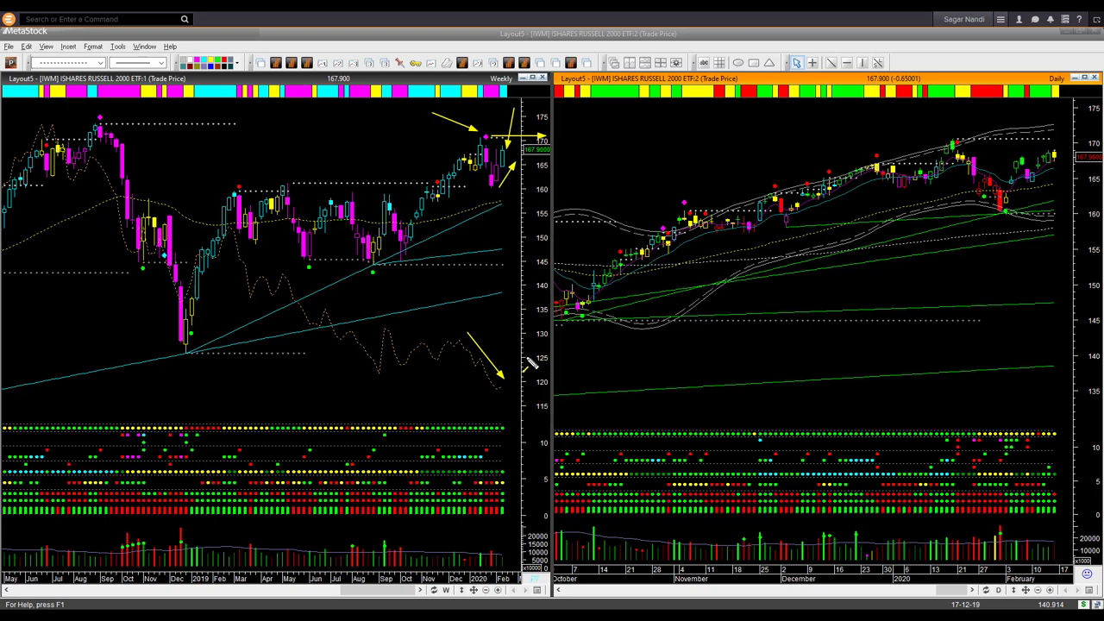
left_click_drag(1034, 207, 1058, 157)
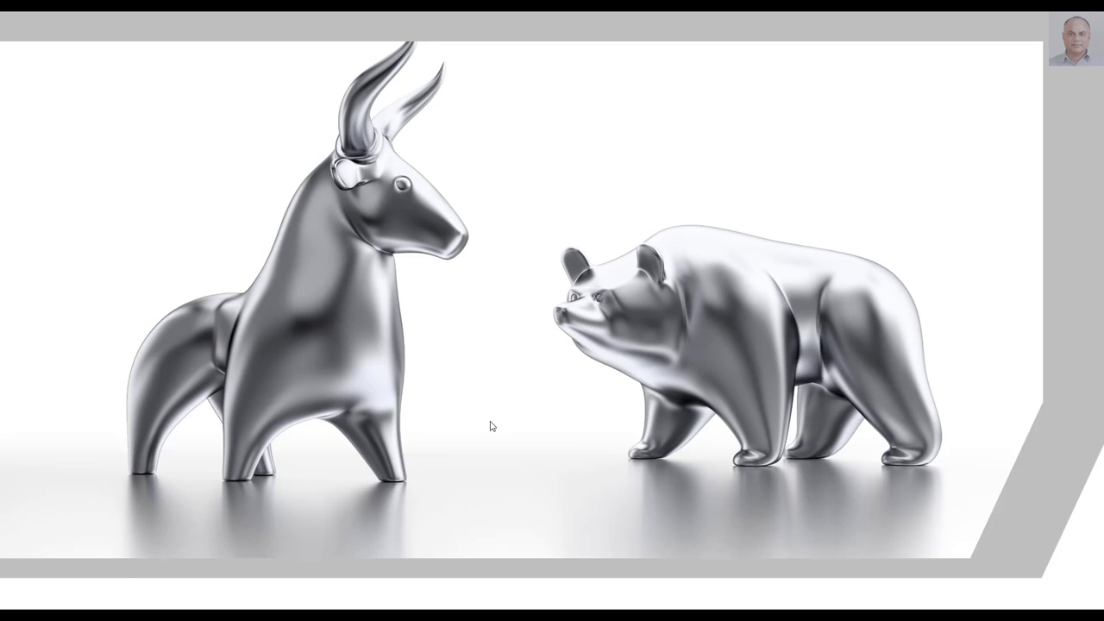
mouse_move(110, 76)
left_mouse_down()
mouse_move(166, 154)
mouse_move(424, 388)
mouse_move(500, 471)
mouse_move(502, 498)
left_mouse_up()
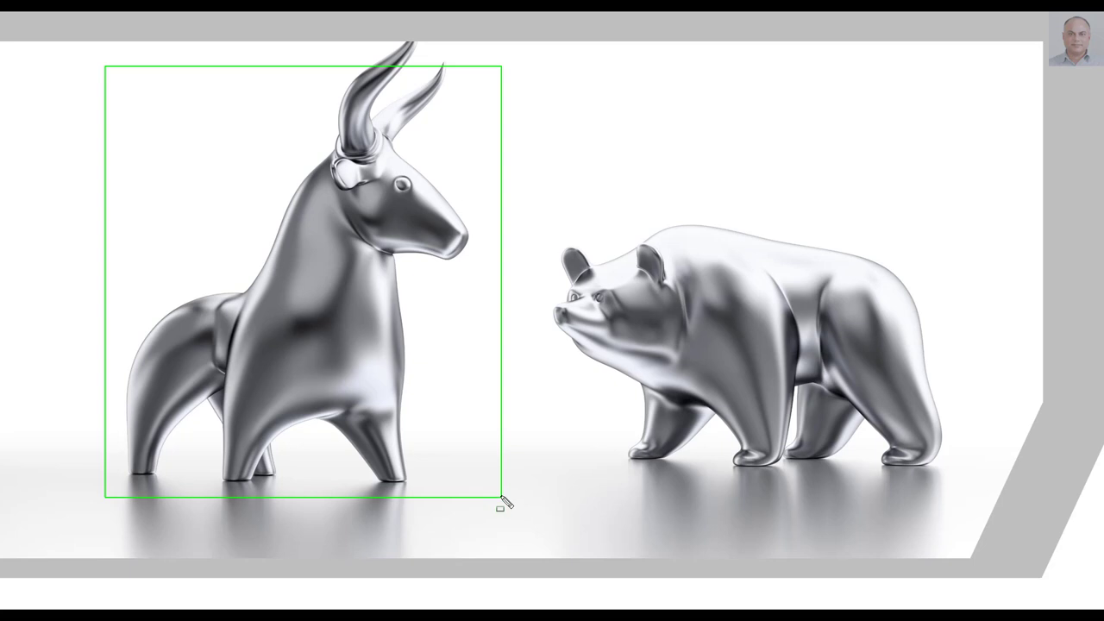
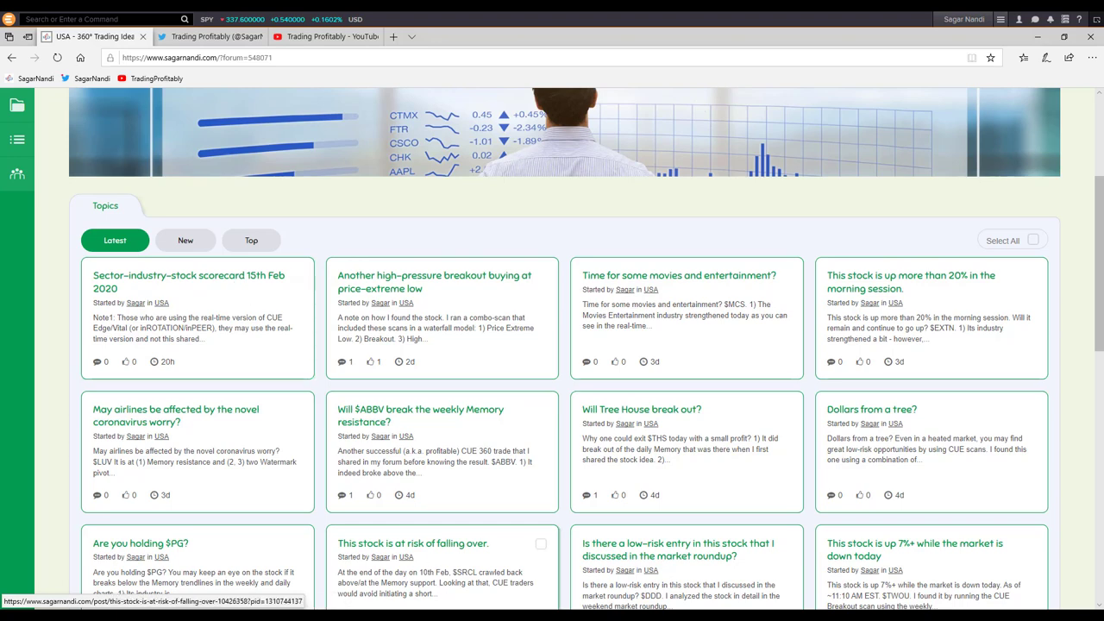
Switch to the sector scorecard workbook and highlight the sector names, the 5D to M12 period headers and the Pace header.
key("alt+Tab")
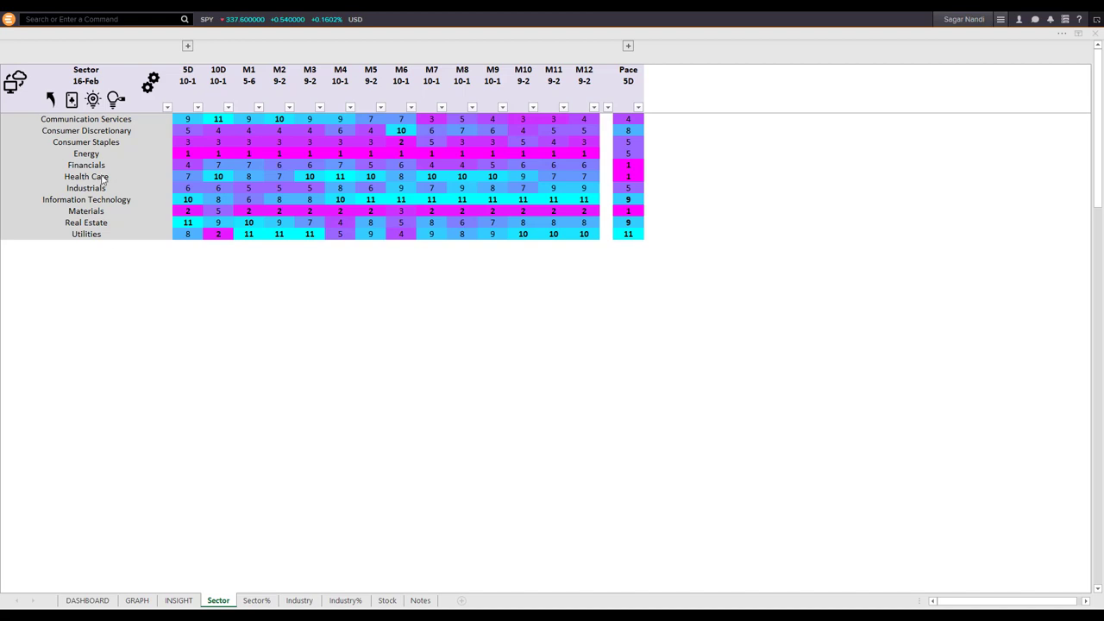
left_click_drag(99, 121, 103, 234)
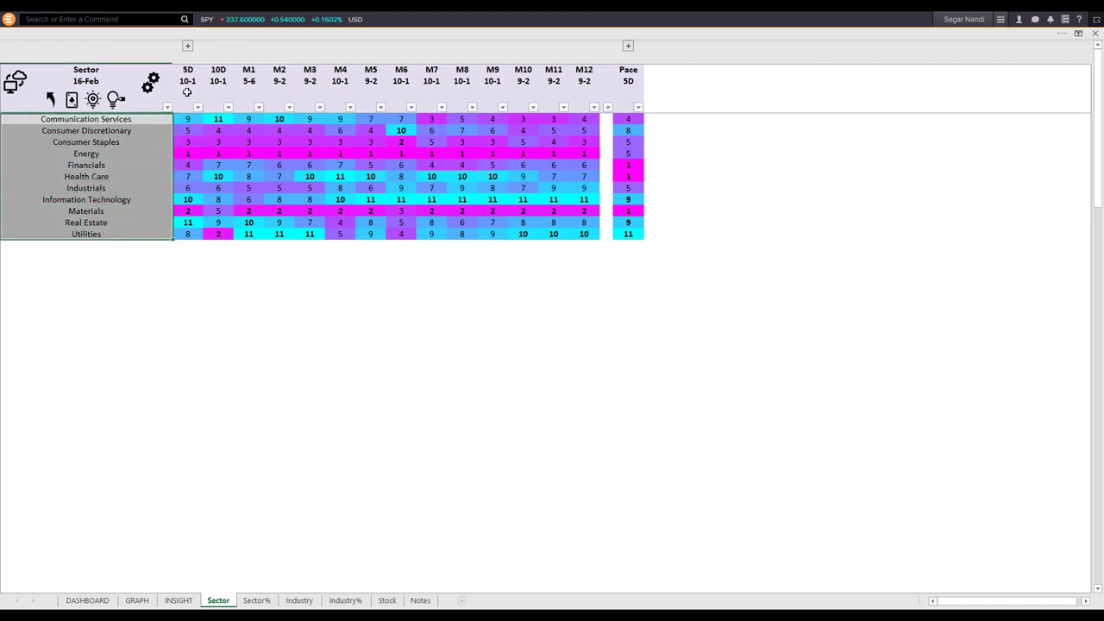
left_click(185, 94)
left_click_drag(184, 93, 583, 86)
left_click_drag(248, 89, 579, 98)
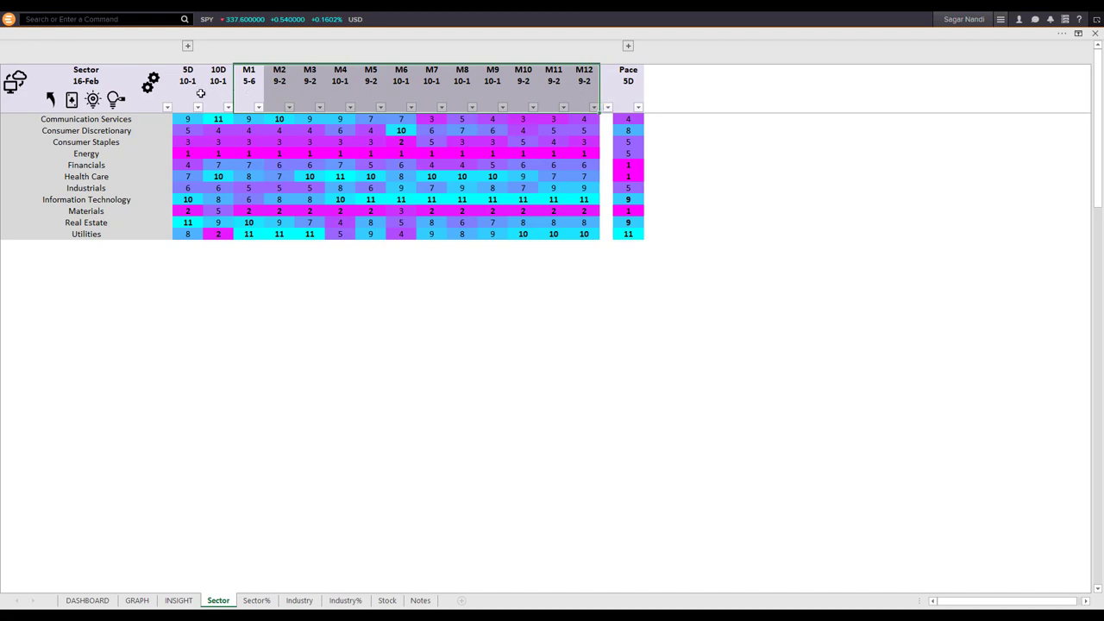
left_click_drag(221, 90, 188, 93)
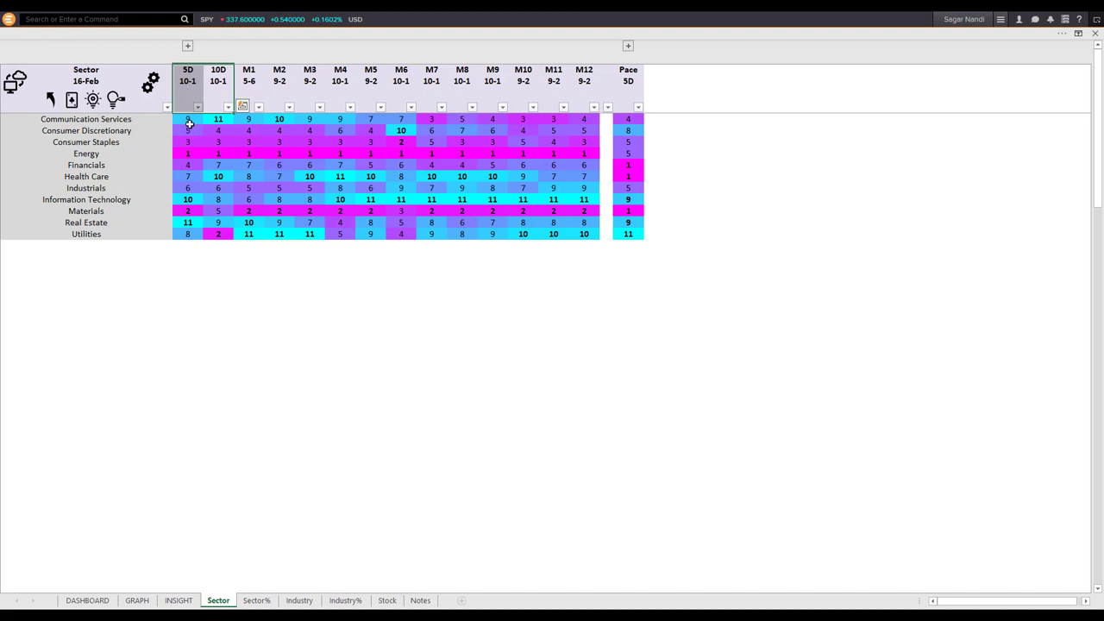
left_click(627, 83)
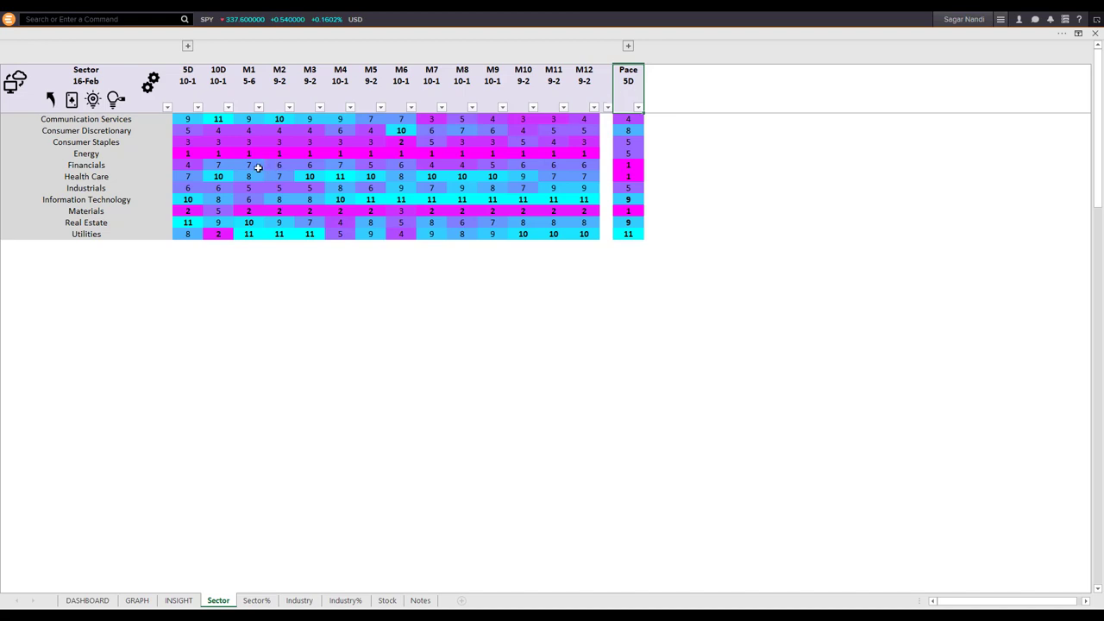
Highlight the strongest readings: the 5D ranks of Information Technology and Real Estate, and the Pace value of Utilities.
left_click(184, 200)
left_click(189, 221, "ctrl")
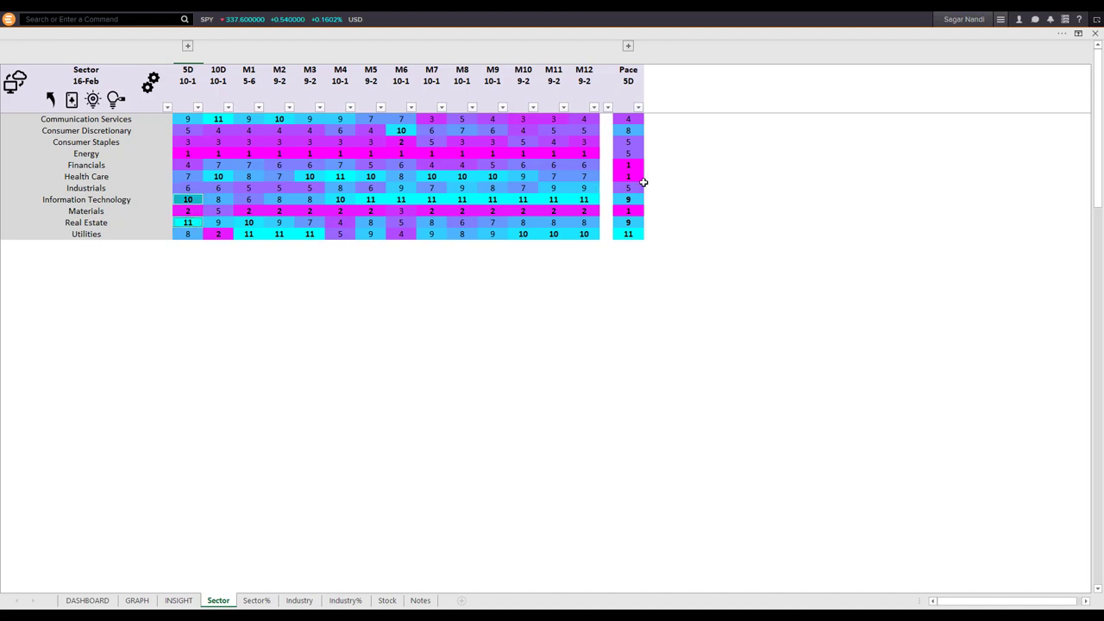
left_click(632, 235, "ctrl")
Highlight the weakest readings: the 5D ranks of Energy and Materials, and the Pace values of Financials and Health Care.
left_click(184, 153)
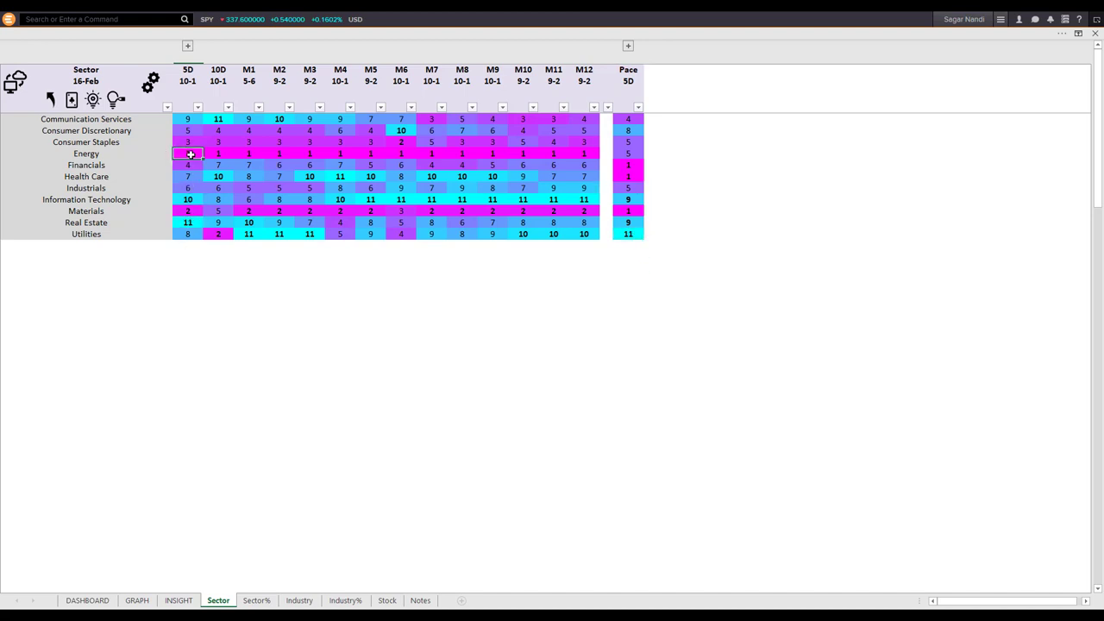
left_click(187, 212, "ctrl")
left_click(628, 165, "ctrl")
left_click(627, 176, "ctrl")
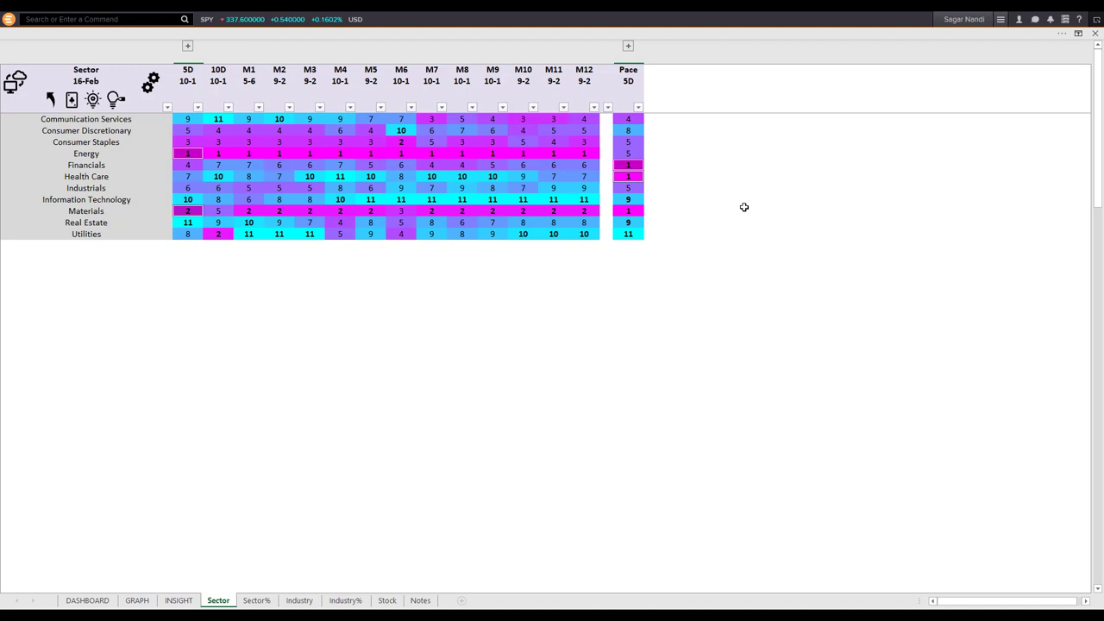
left_click(319, 395)
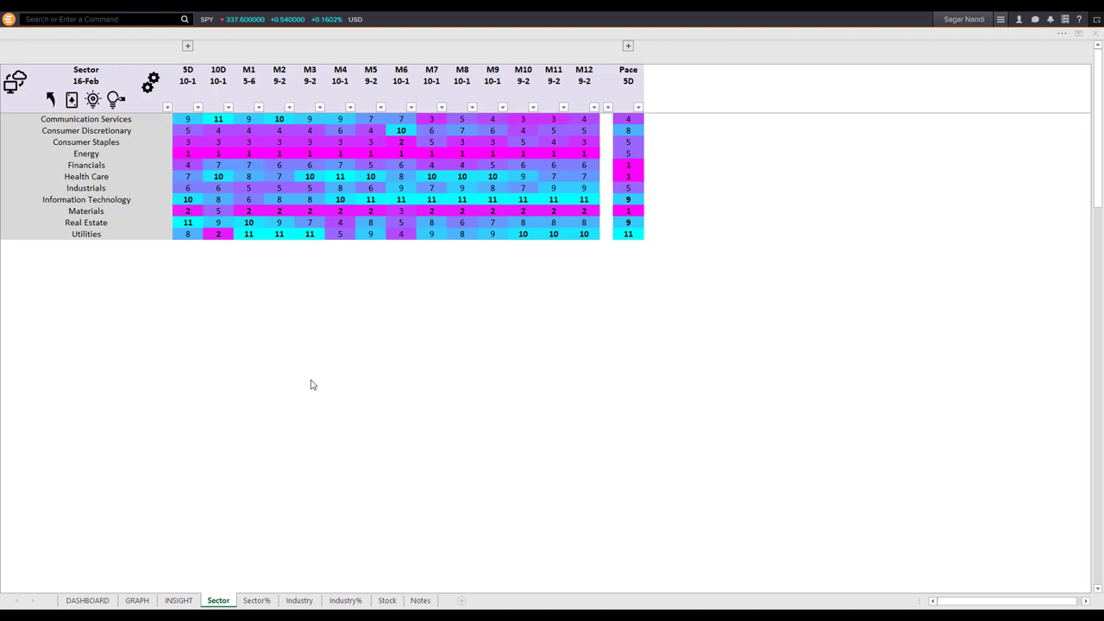
Sort the sectors by 5D rank in descending order and highlight the Real Estate and Information Technology rows.
left_click(188, 81)
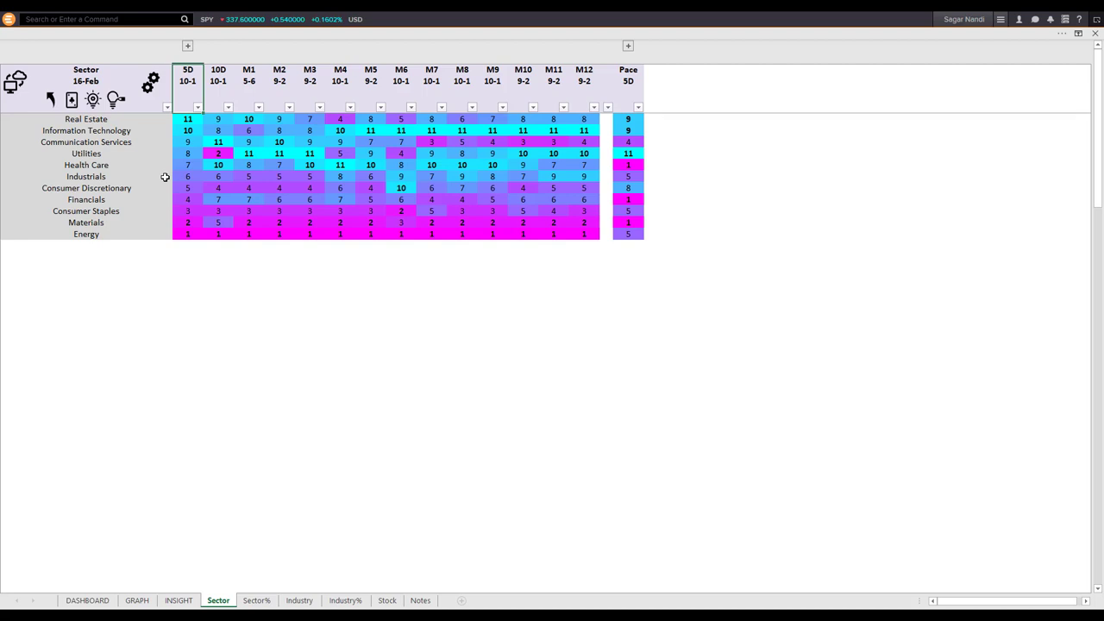
left_click(193, 119)
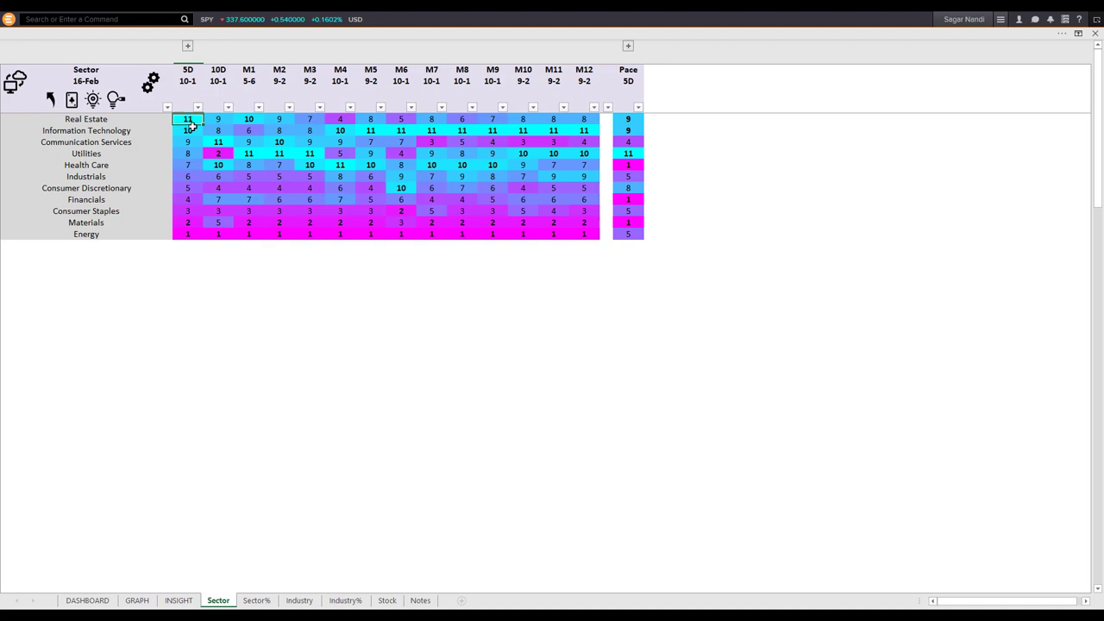
left_click(191, 129)
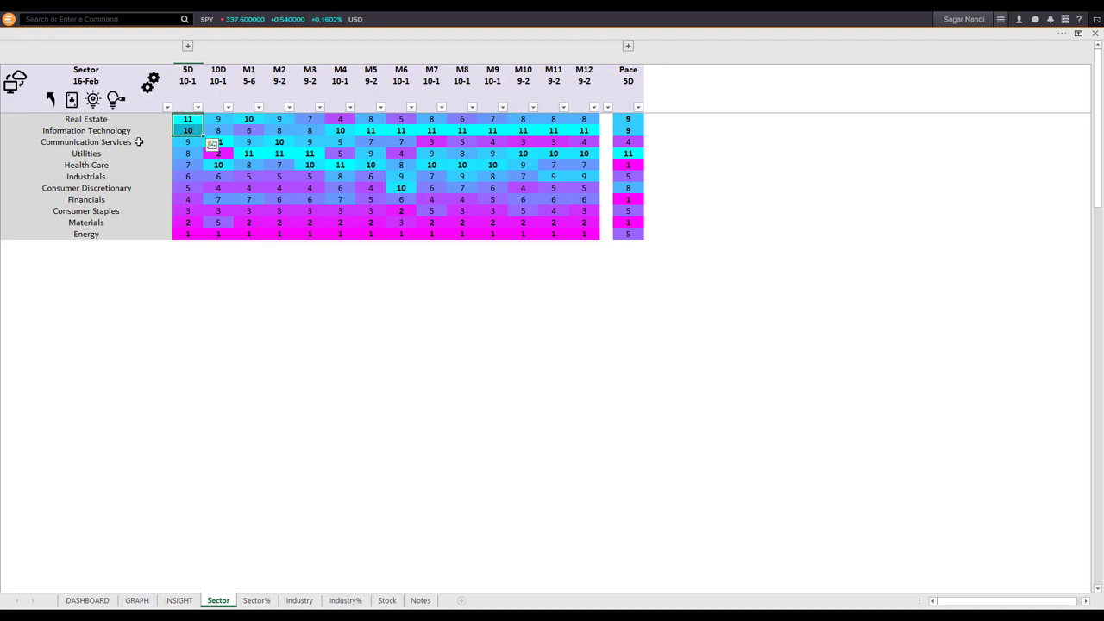
left_click(93, 100)
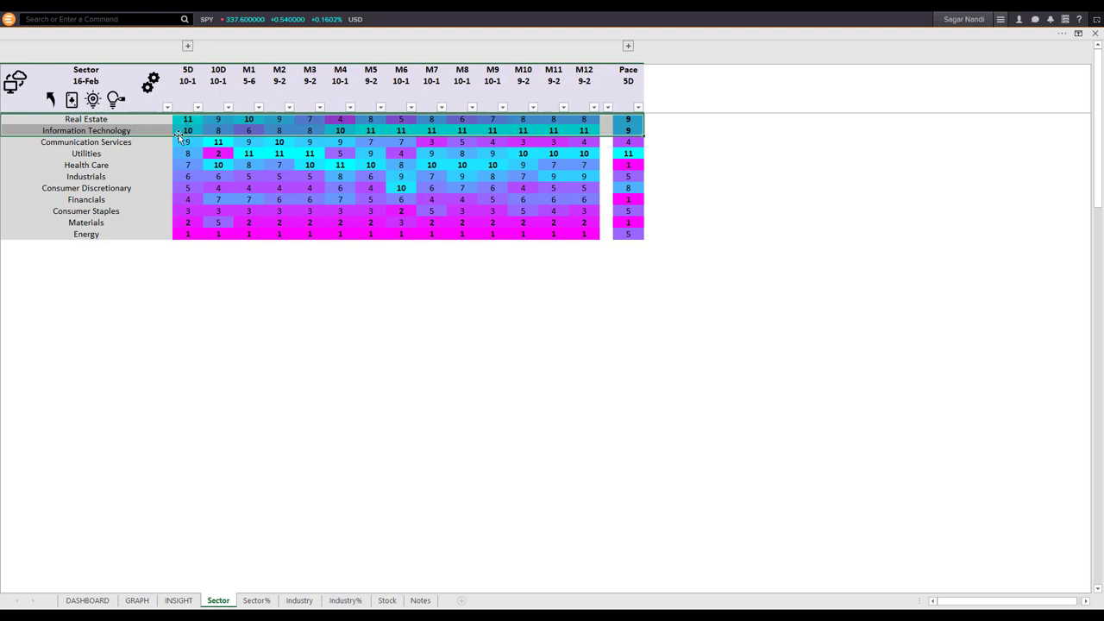
Sort the sectors by the 5D Pace column in descending order.
left_click(631, 87)
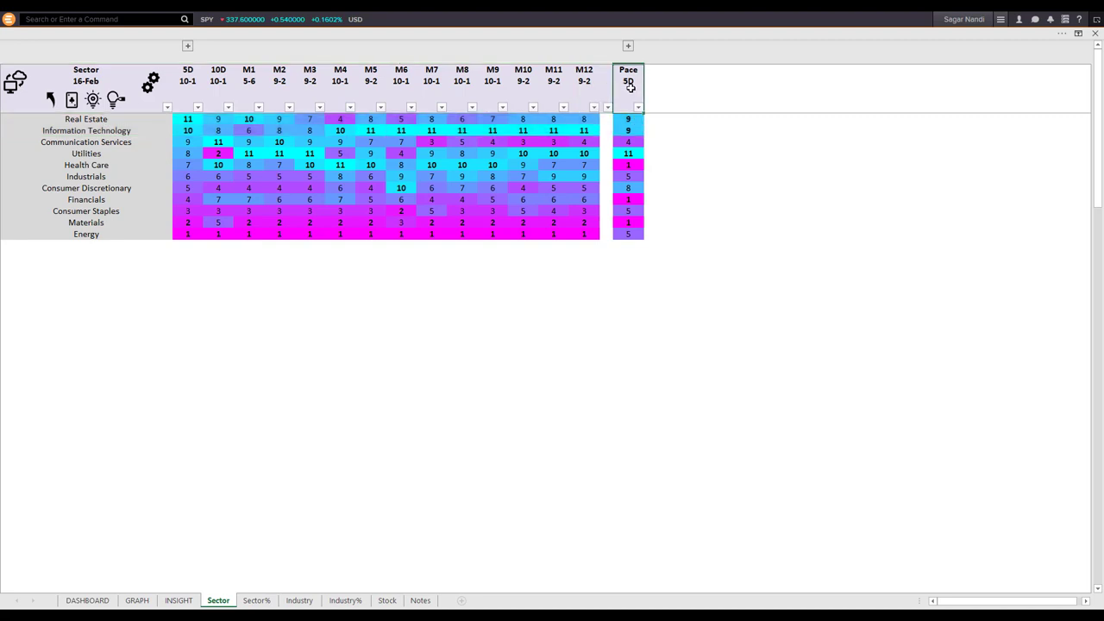
left_click(629, 87)
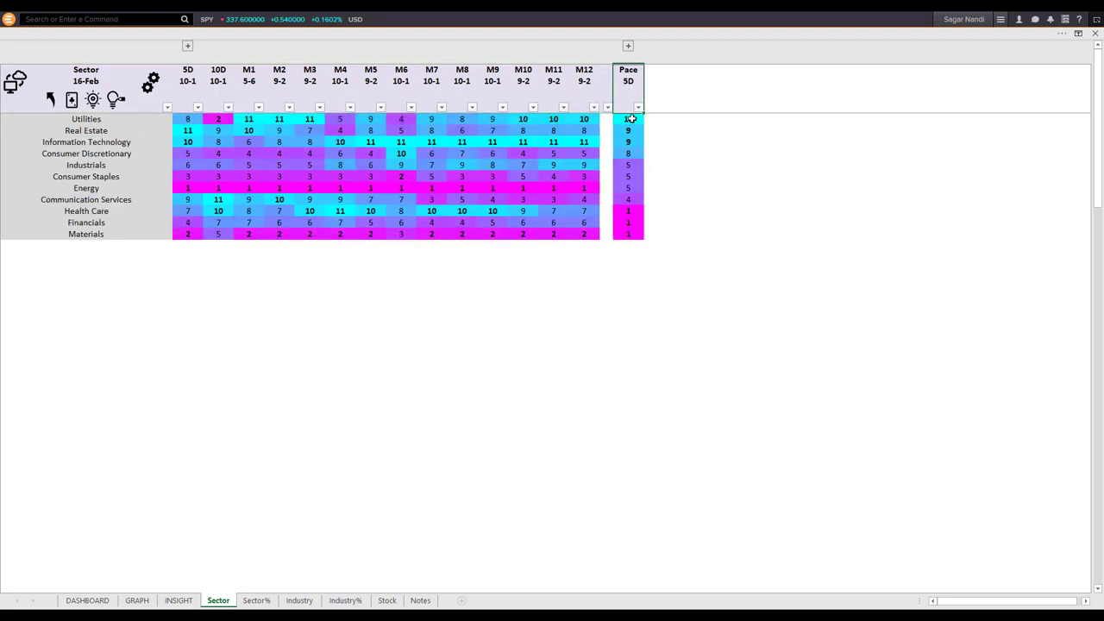
Highlight the Utilities and Real Estate pace values and rows, narrowing the highlight to the Real Estate row.
left_click(630, 118)
left_click_drag(632, 131, 632, 132)
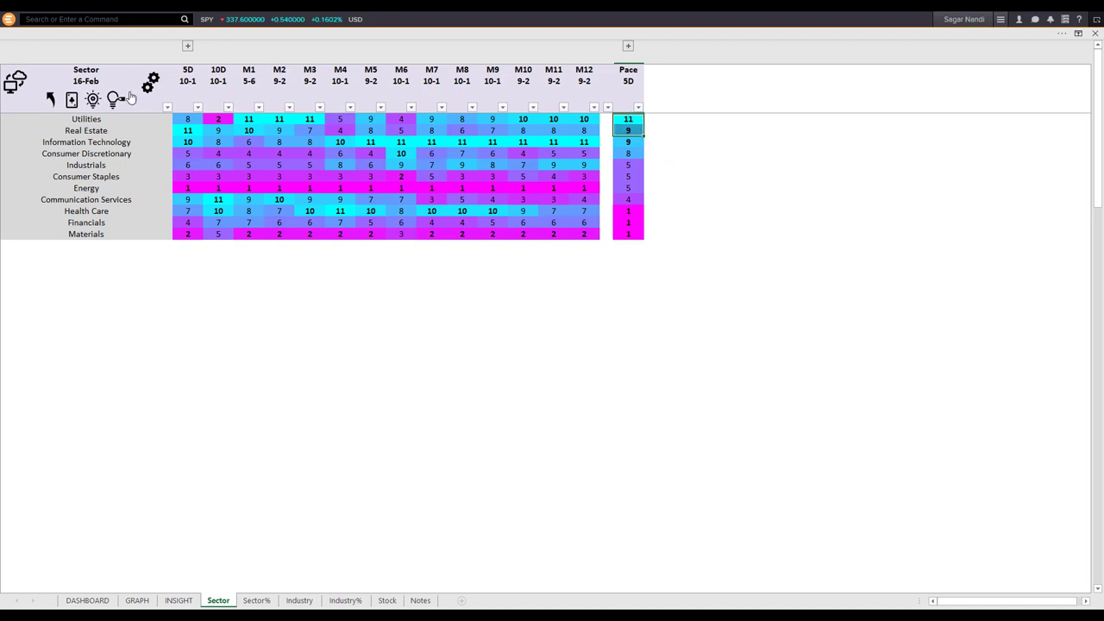
left_click(92, 99)
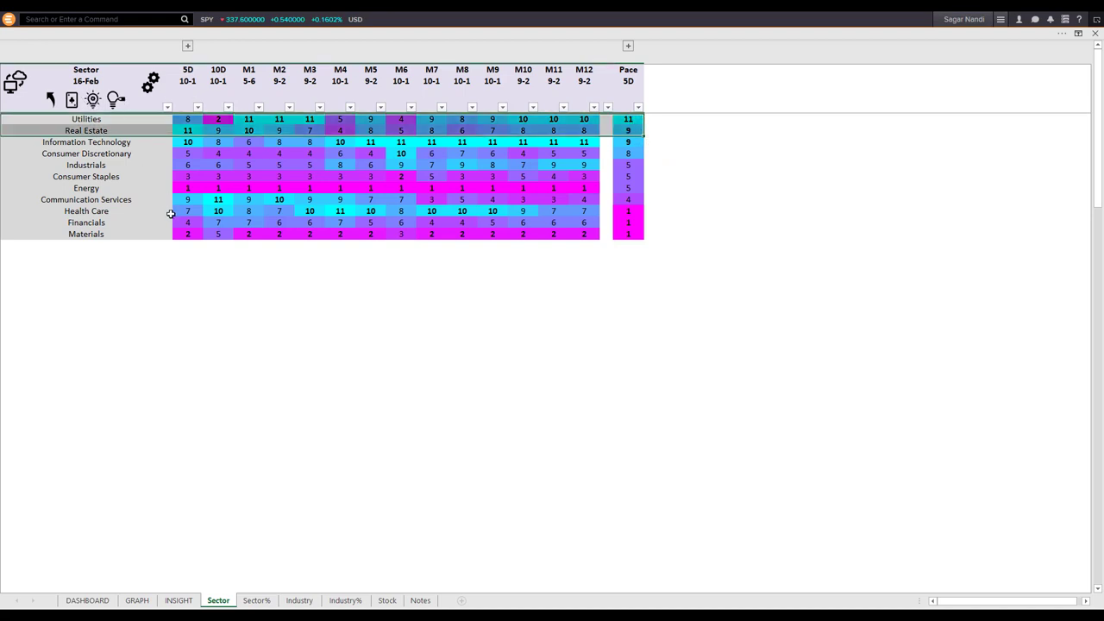
left_click(127, 131)
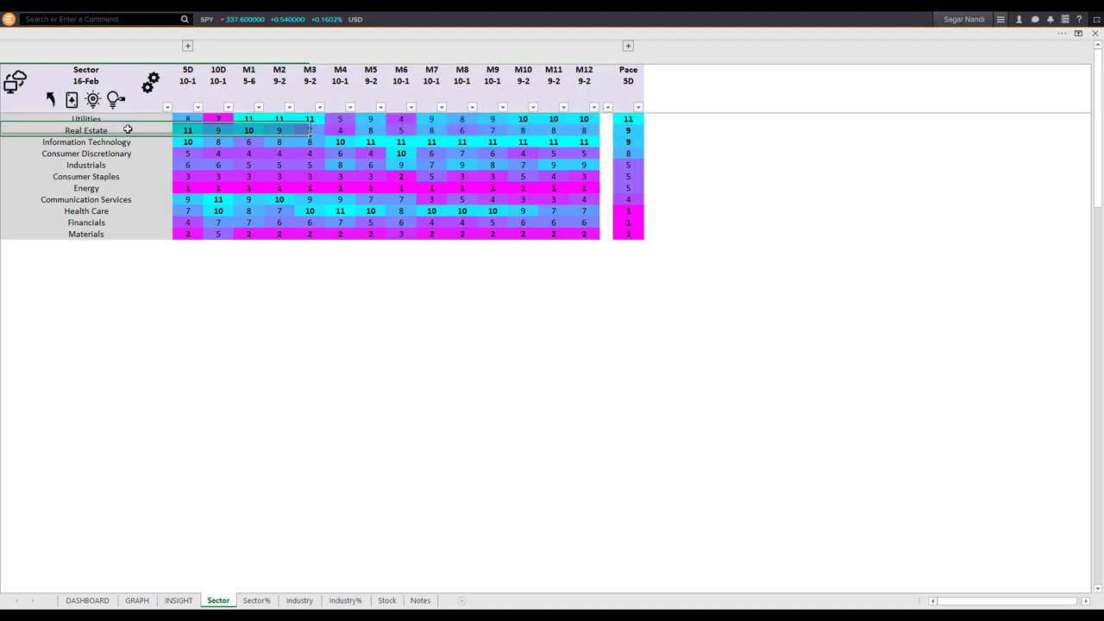
left_click(93, 99)
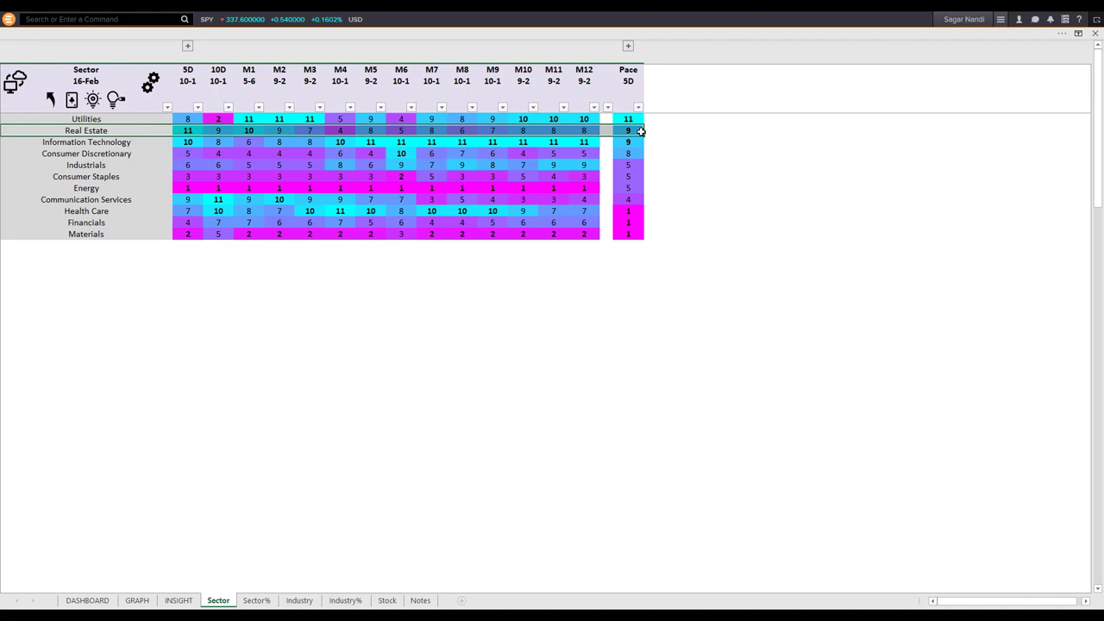
Drill into the Real Estate industries, sort them by 5D rank in descending order and highlight the Specialized, Industrial and Residential REITs rows.
left_click(148, 89)
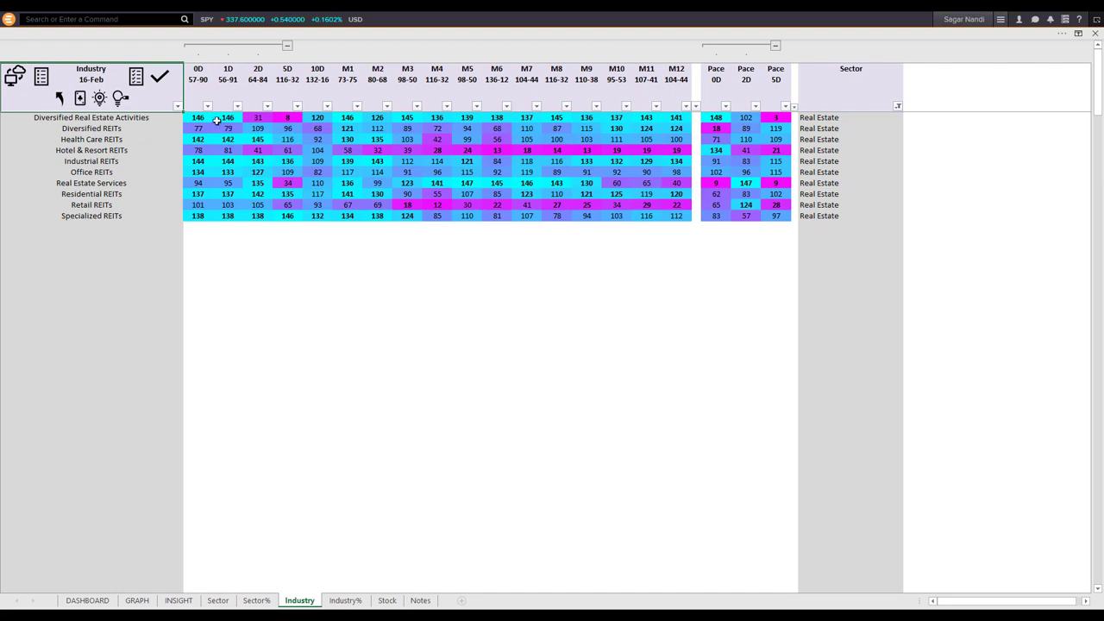
left_click(288, 45)
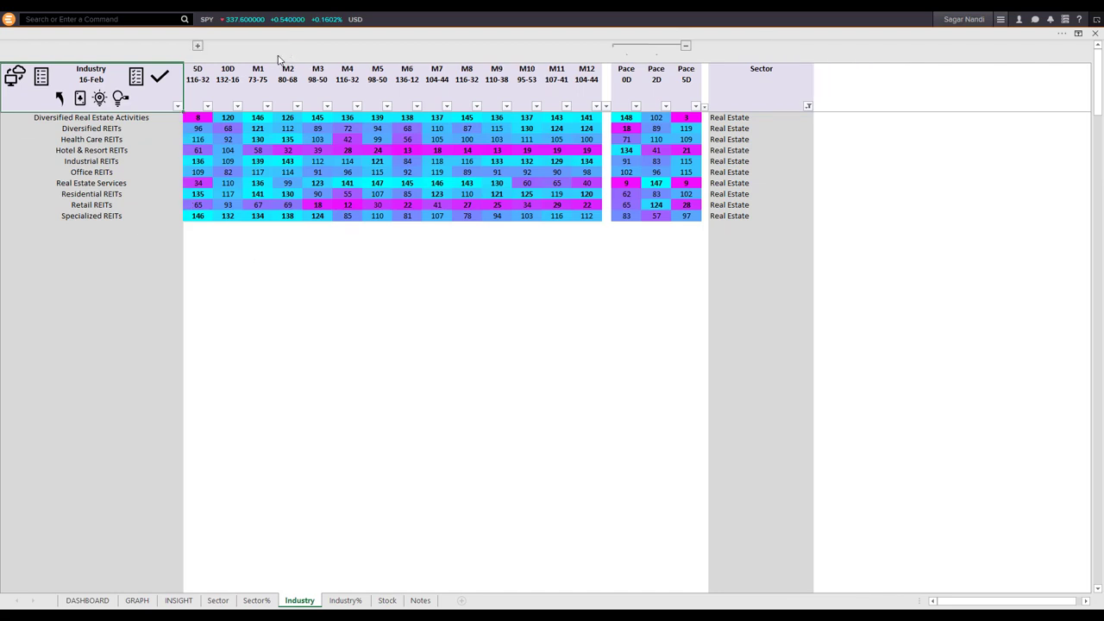
left_click(197, 79)
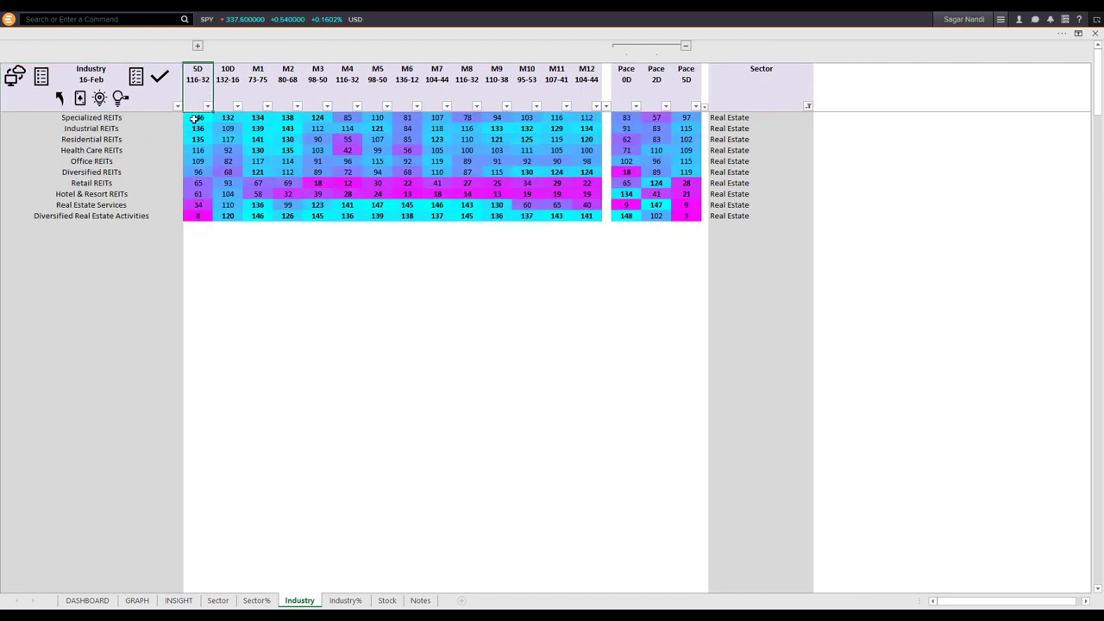
left_click_drag(195, 118, 198, 139)
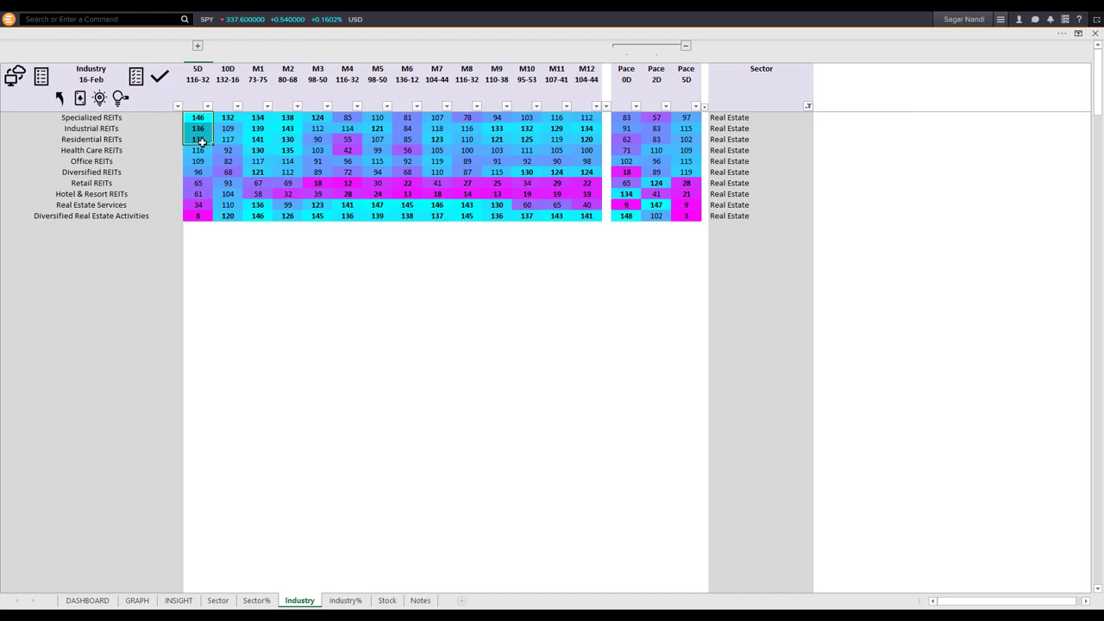
left_click(99, 98)
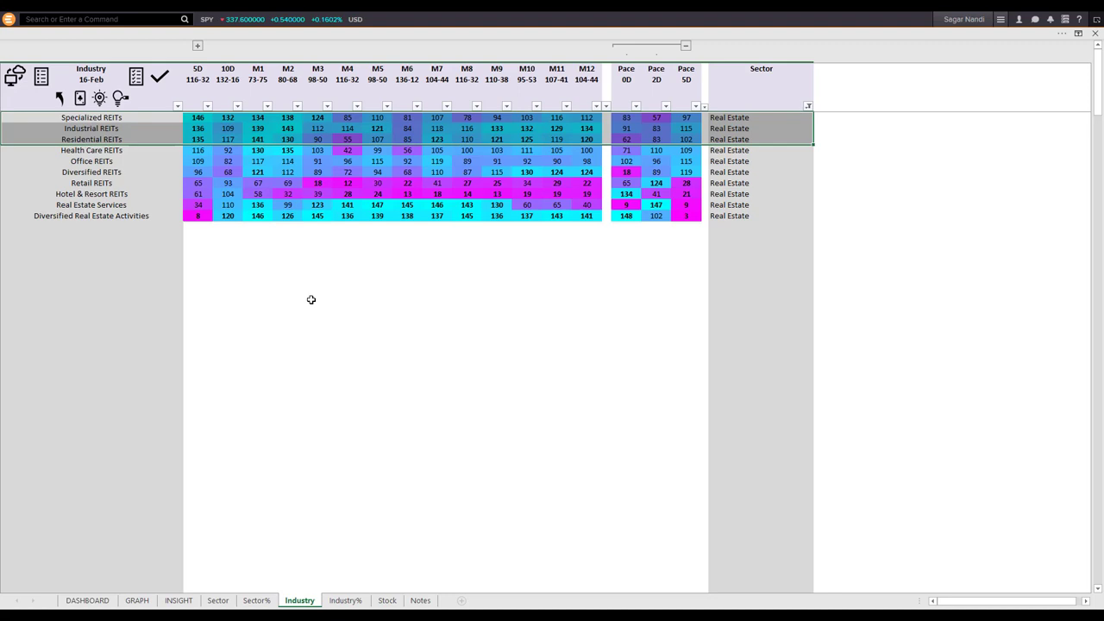
In the Stock sheet, sort the Real Estate stocks by 5D % in descending order and highlight the strongest 5D gains.
left_click(387, 600)
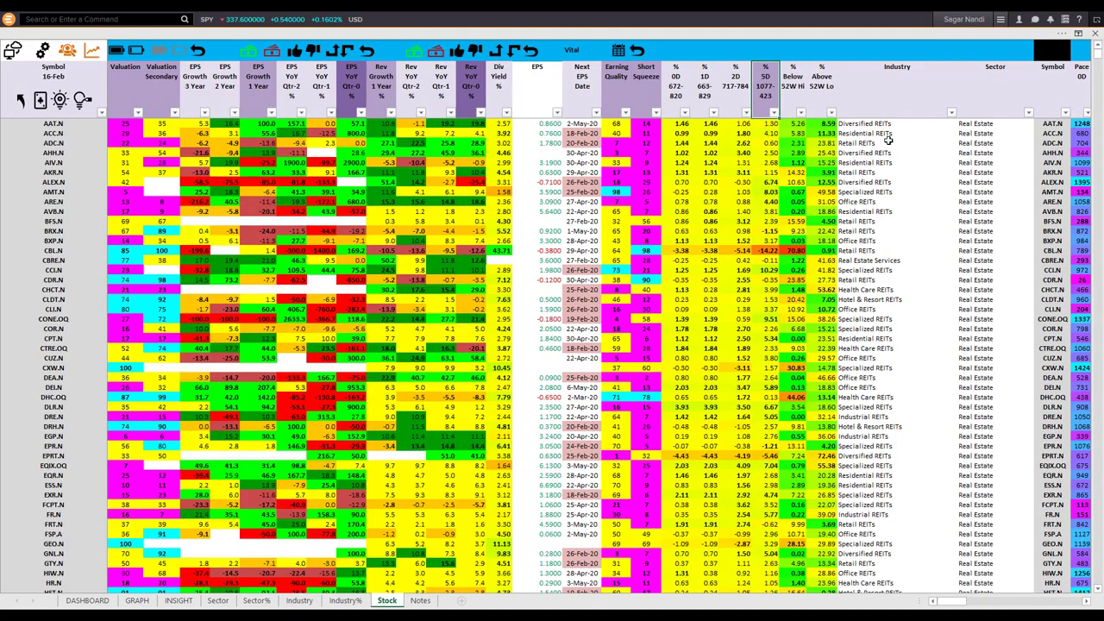
left_click_drag(963, 125, 964, 361)
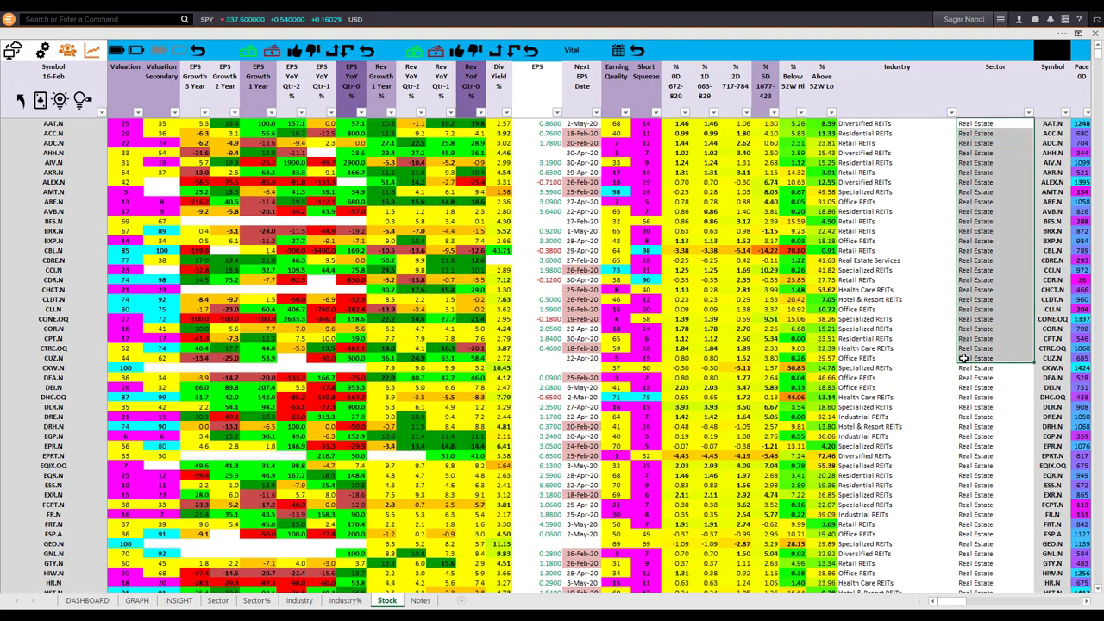
double_click(765, 87)
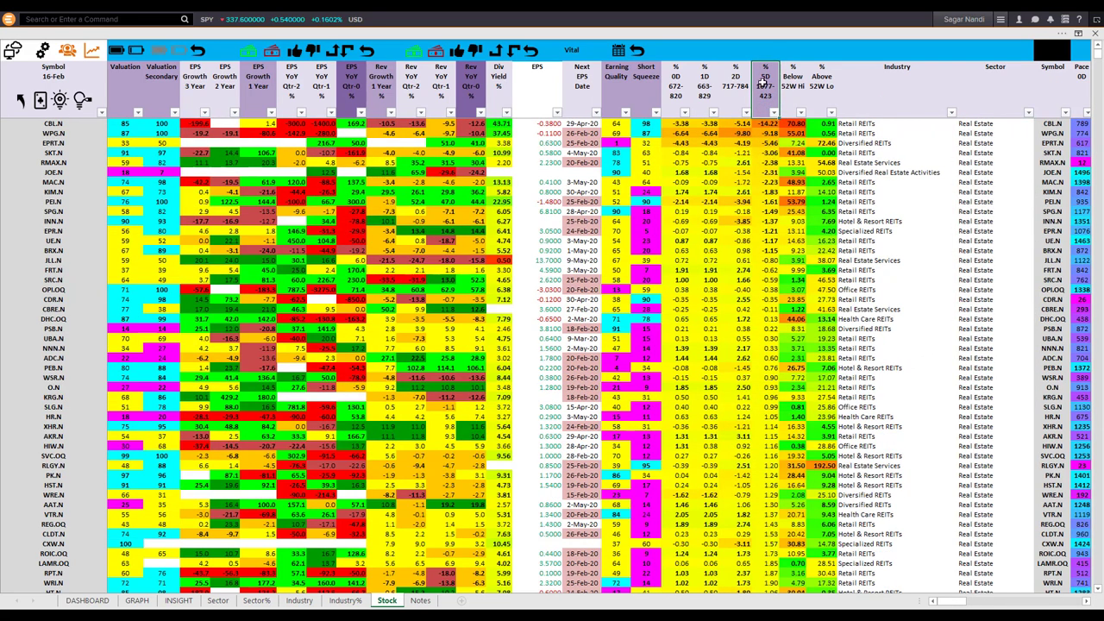
double_click(764, 83)
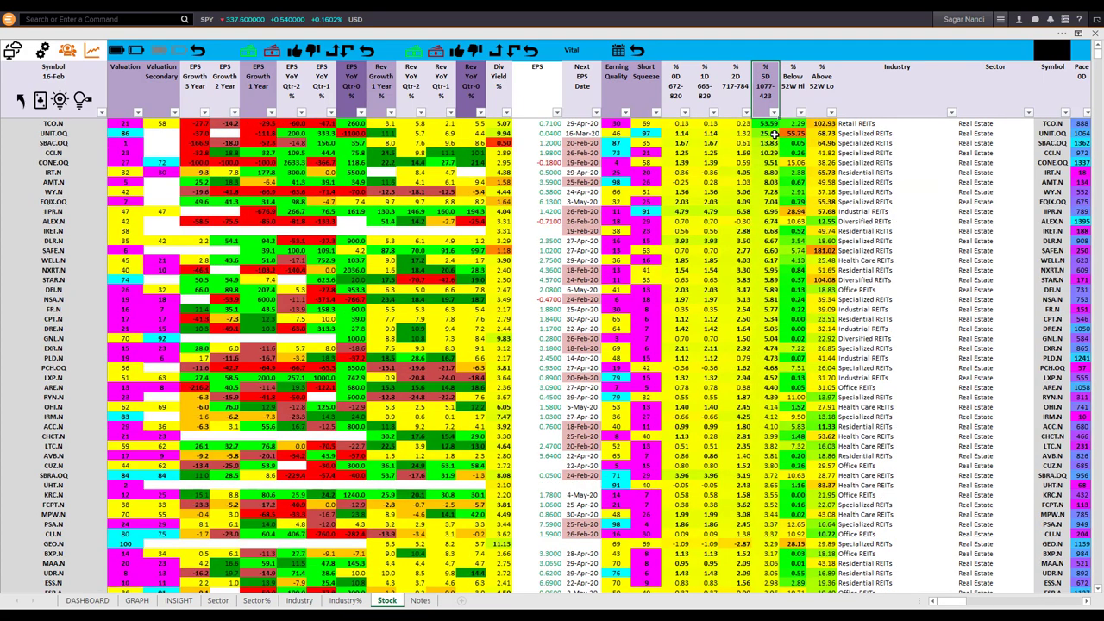
left_click_drag(767, 123, 765, 259)
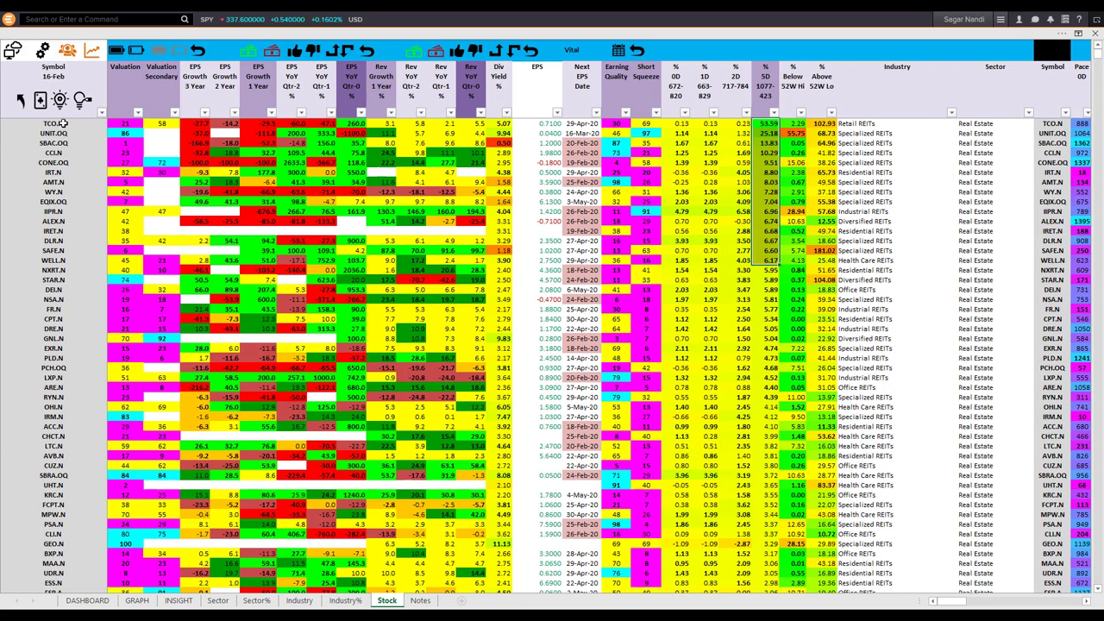
Highlight the TCO.N and UNIT.OQ symbols, their Valuation scores and TCO.N's EPS YoY Qtr-0 value.
left_click(130, 133)
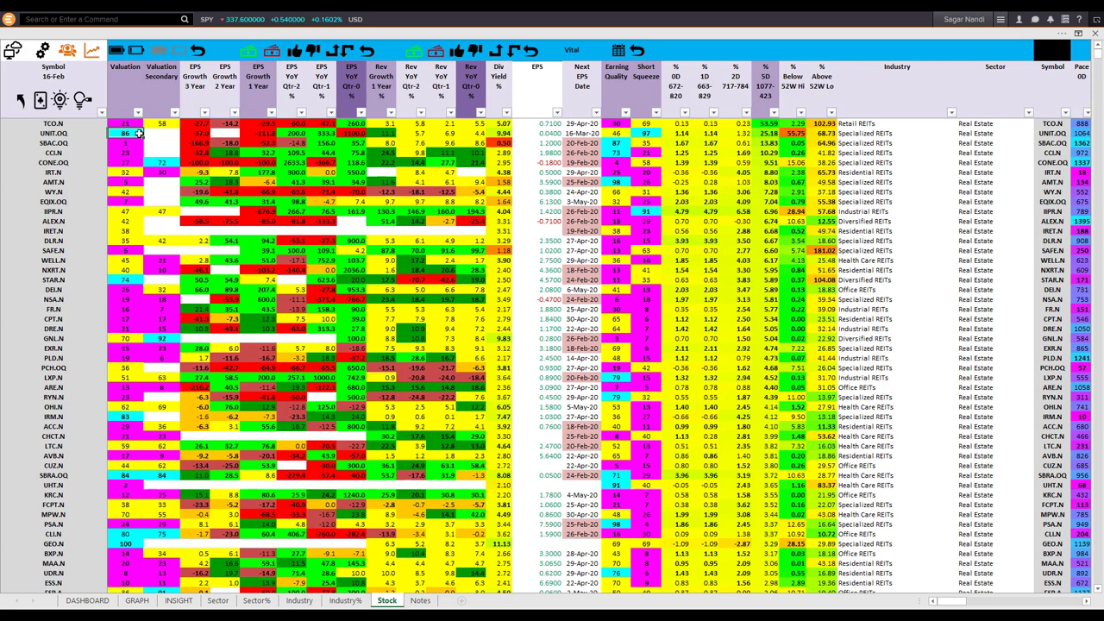
left_click(62, 124)
left_click_drag(62, 123, 62, 134)
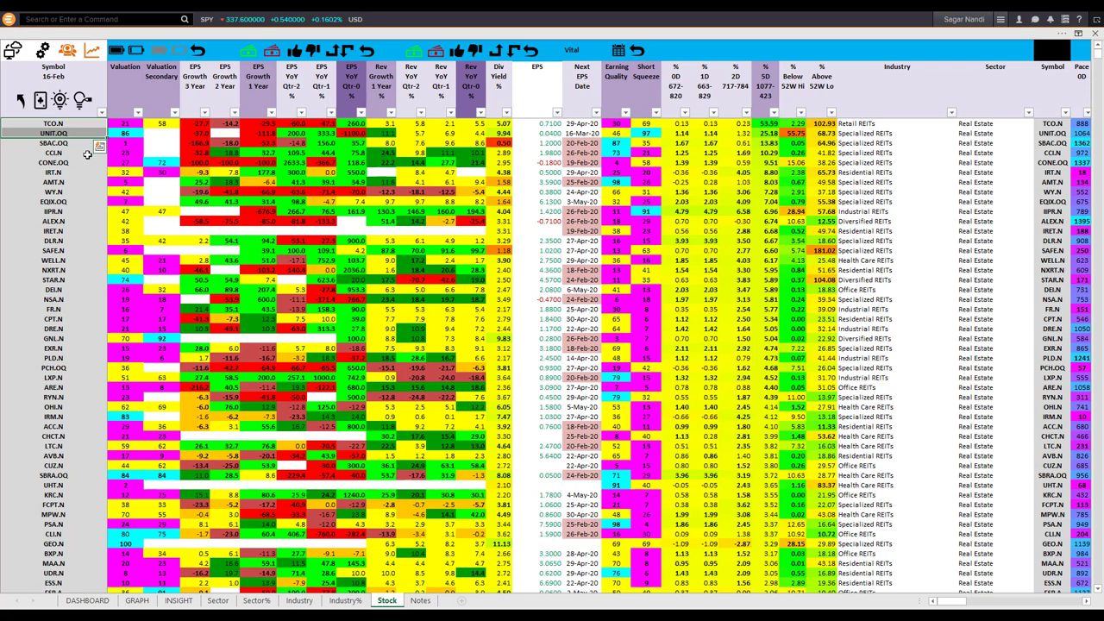
left_click(125, 123)
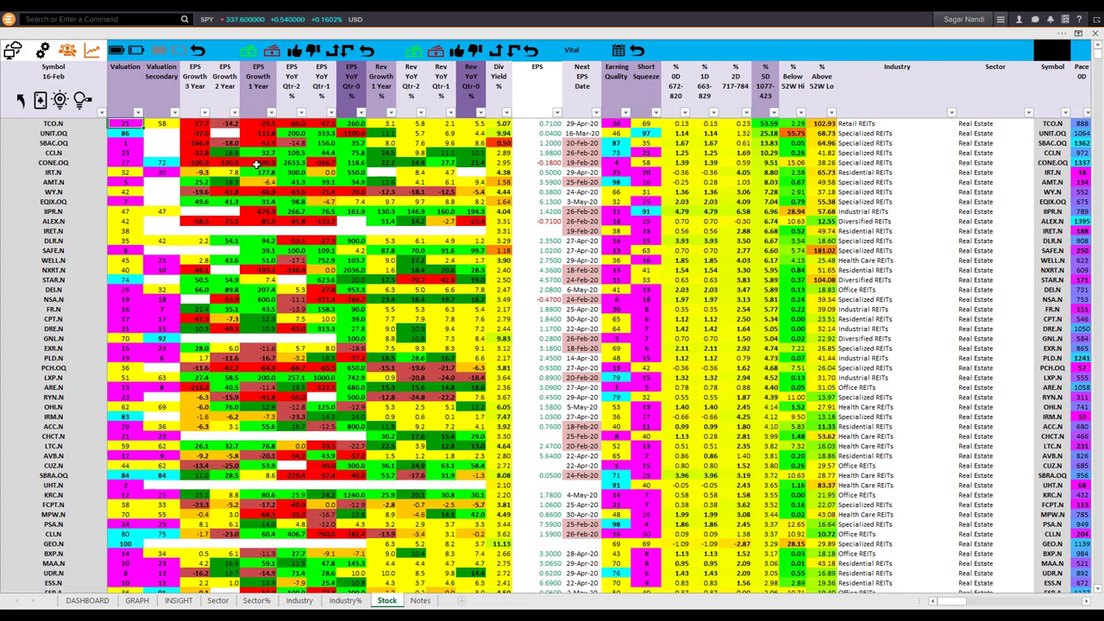
left_click(353, 125)
left_click(123, 134)
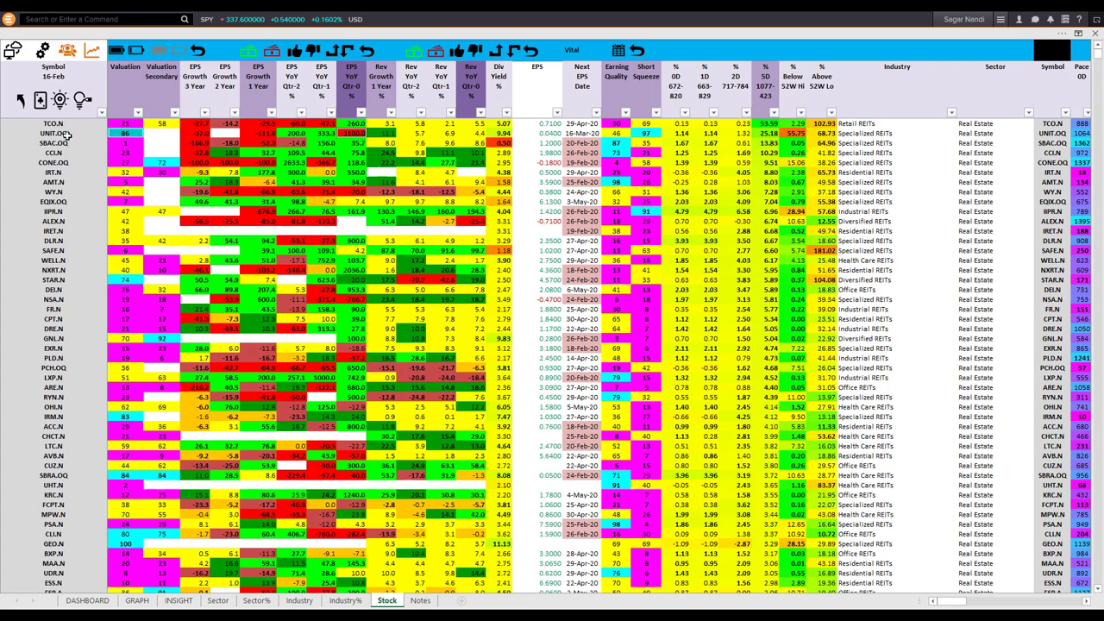
left_click(324, 123)
key("ctrl+c")
key("ctrl+v")
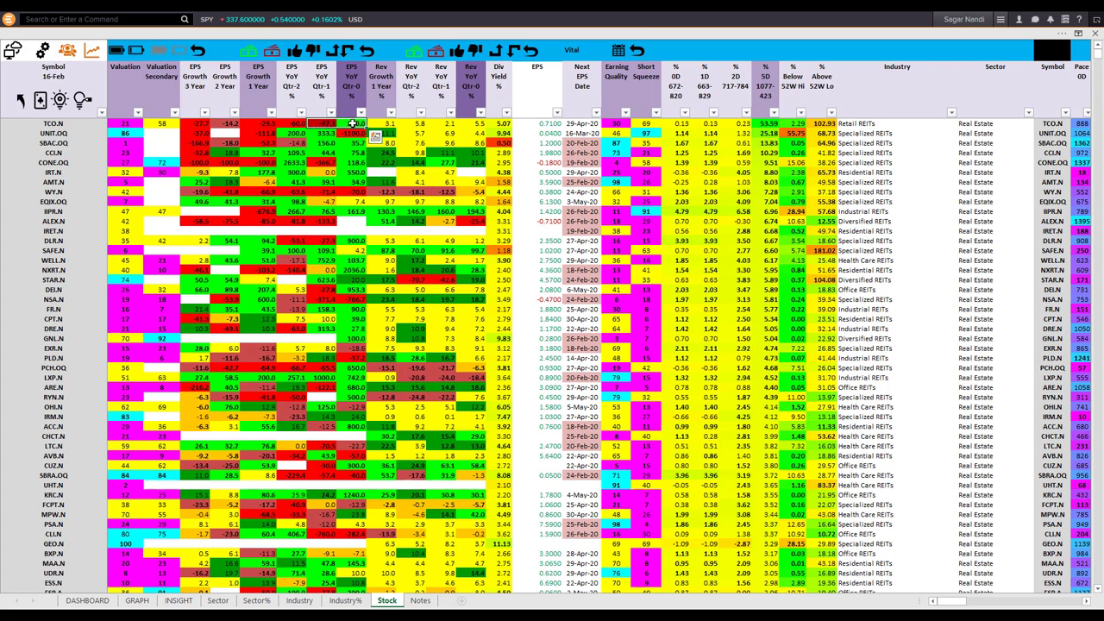
key("ctrl+z")
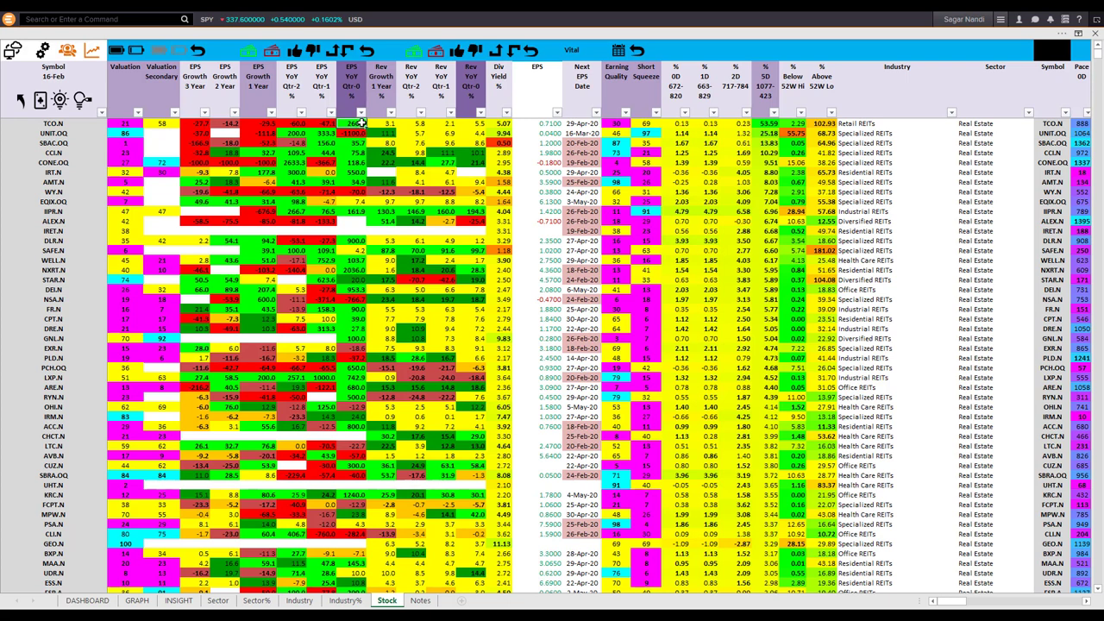
Select UNIT.OQ and, on its daily chart, mark the rising trendline support and the early-February reversal candles with arrows, clearing the annotations at the end.
left_click(62, 132)
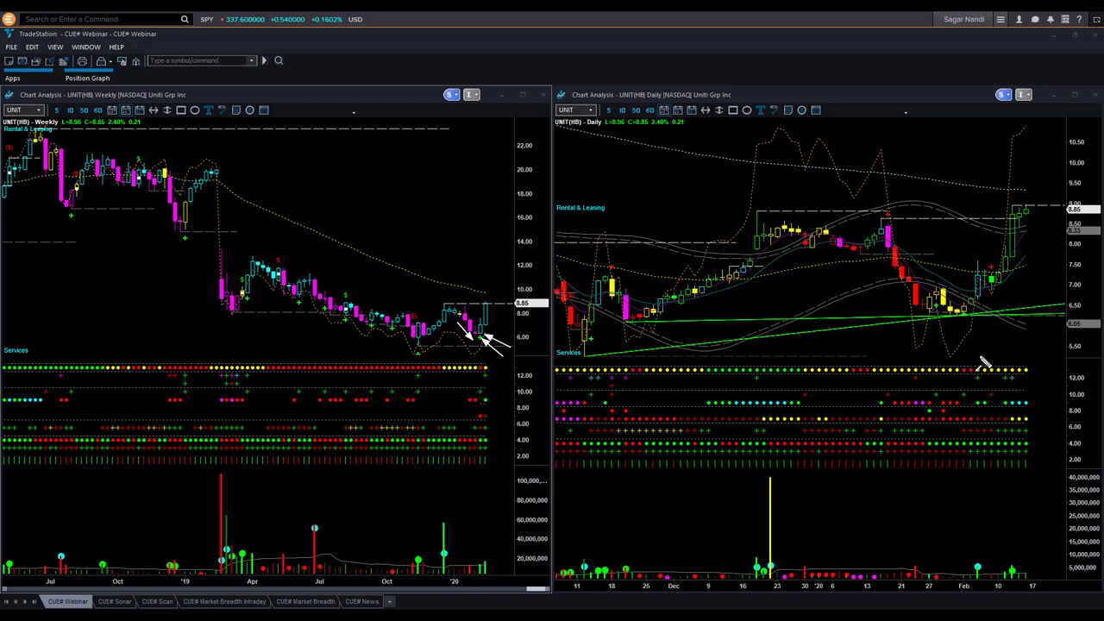
left_click_drag(1000, 338, 979, 303)
mouse_move(630, 330)
left_mouse_down()
mouse_move(899, 336)
mouse_move(981, 324)
left_mouse_up()
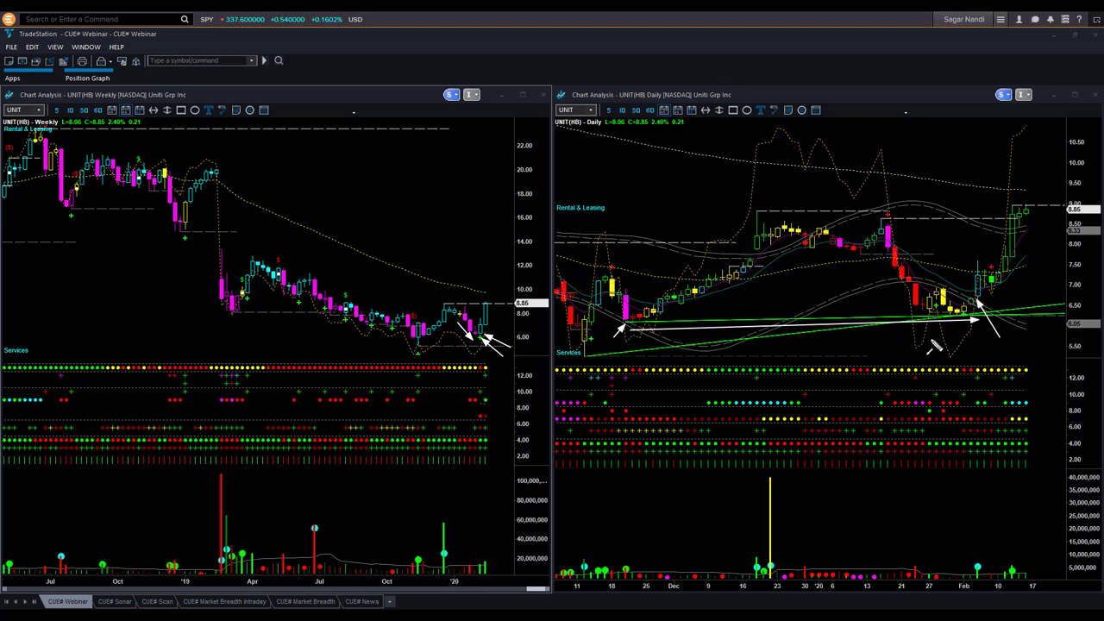
left_click_drag(932, 340, 981, 300)
left_click_drag(941, 245, 975, 263)
left_click_drag(1022, 323, 994, 293)
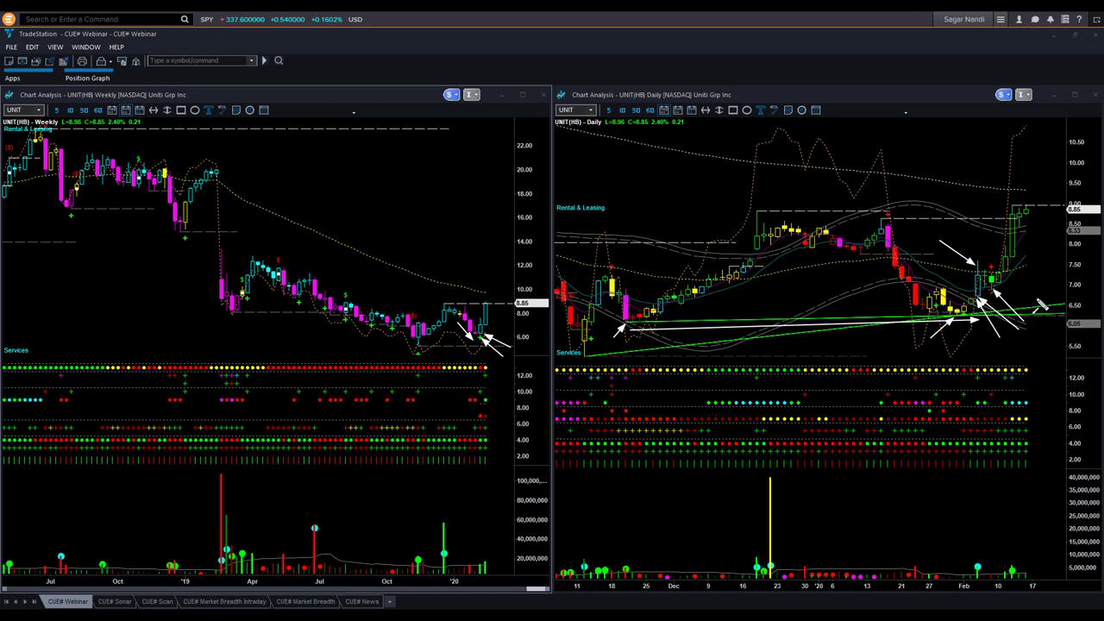
left_click_drag(1037, 299, 1005, 288)
key("Escape")
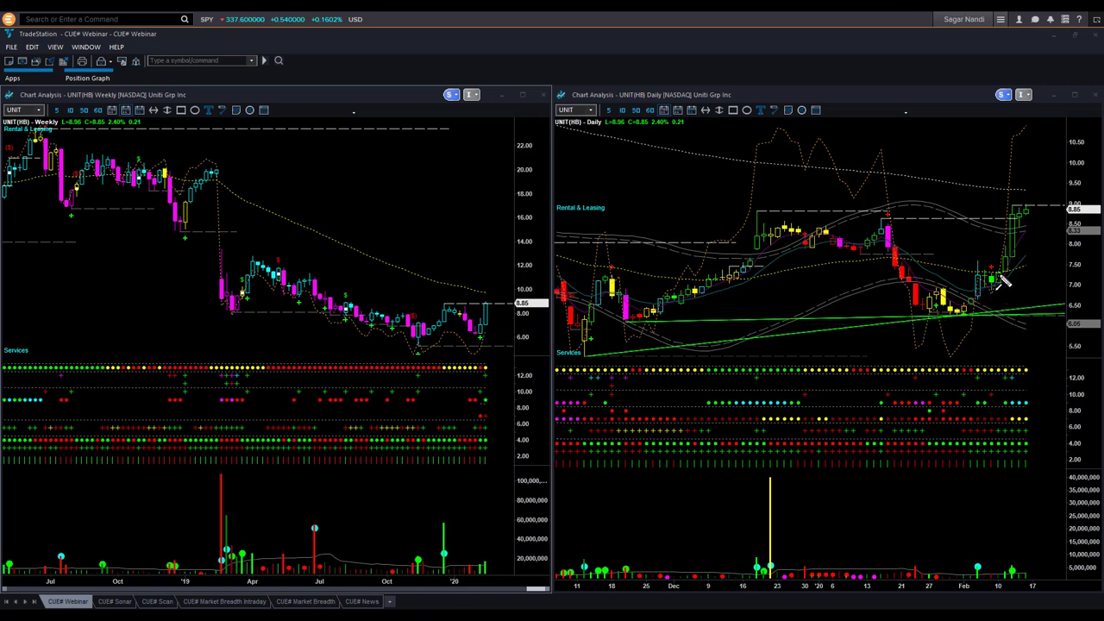
Draw horizontal arrows on UNIT's daily chart at about 7.3, at the early-February low, at about 8.4 and along the dashed resistance line.
left_click_drag(1001, 276, 1053, 272)
left_click_drag(954, 321, 1029, 319)
left_click_drag(1005, 227, 1039, 226)
left_click_drag(933, 216, 1019, 217)
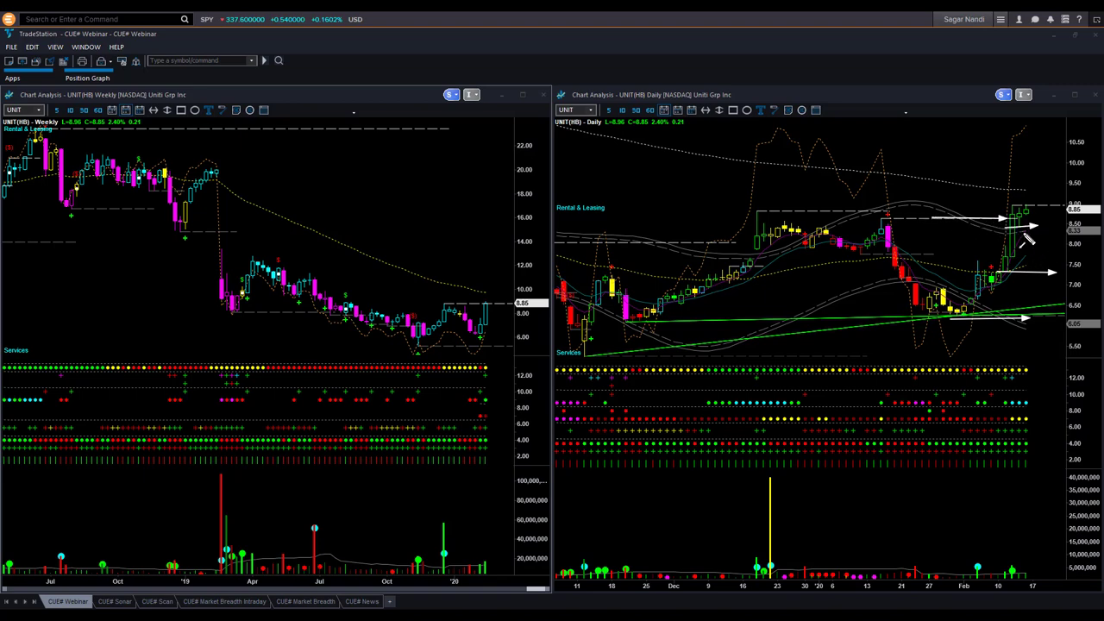
Point two arrows at UNIT's breakout candle on the daily chart and draw a rising arrow from the latest price.
left_click_drag(963, 156, 1005, 212)
left_click_drag(967, 188, 1009, 221)
left_click_drag(1035, 226, 1078, 181)
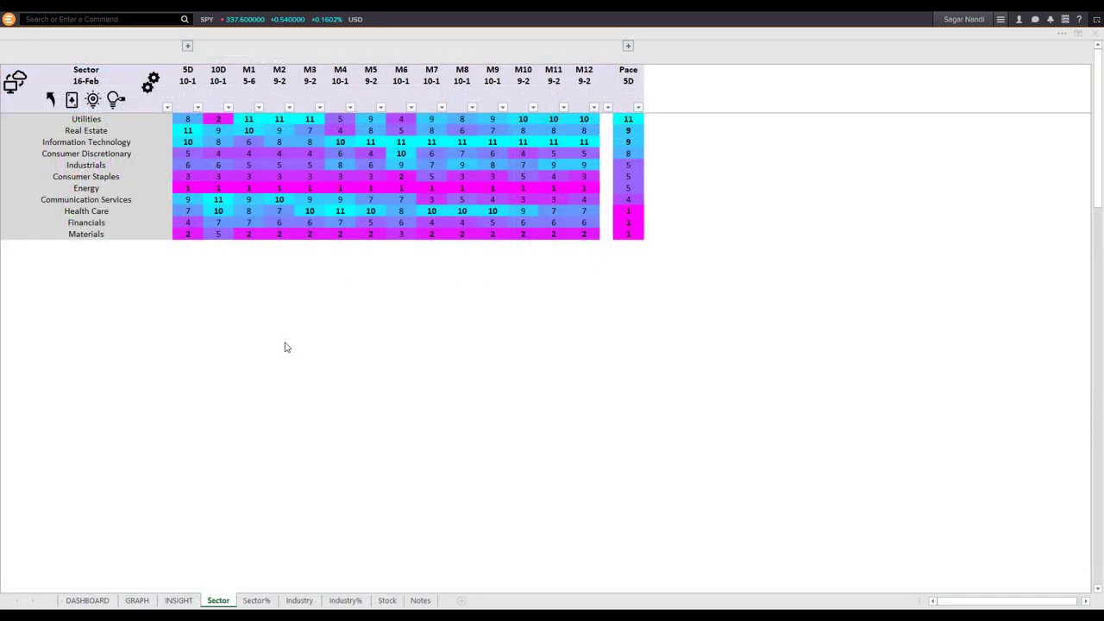
In the Sector sheet, reveal the 0D to 2D ranks, sort by 0D in descending order and highlight the Real Estate and Utilities ranks.
left_click(192, 91)
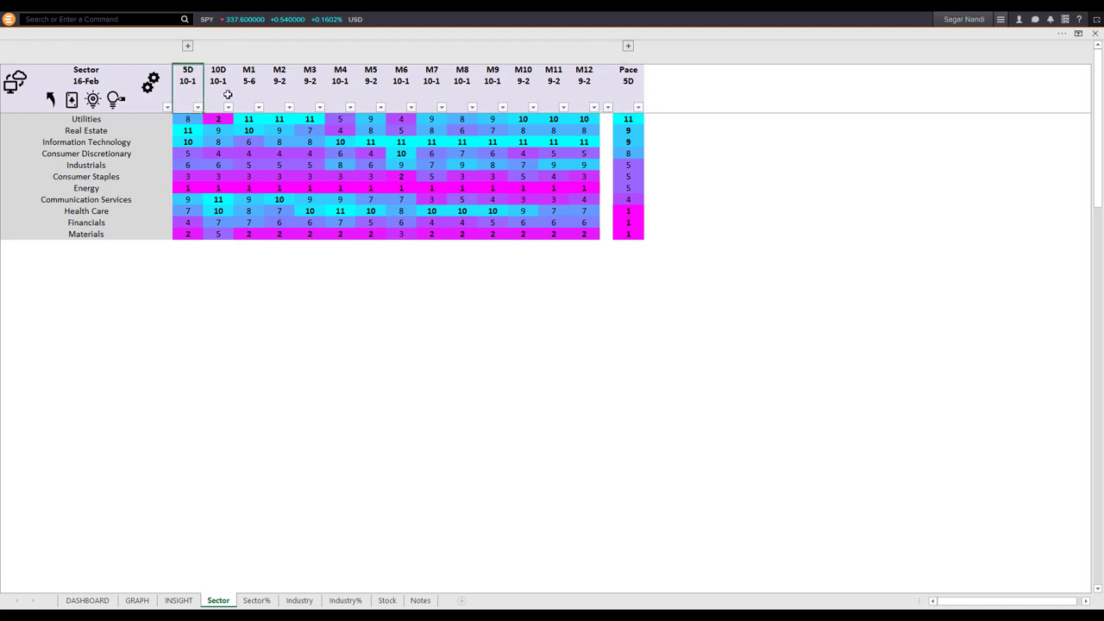
left_click(629, 84)
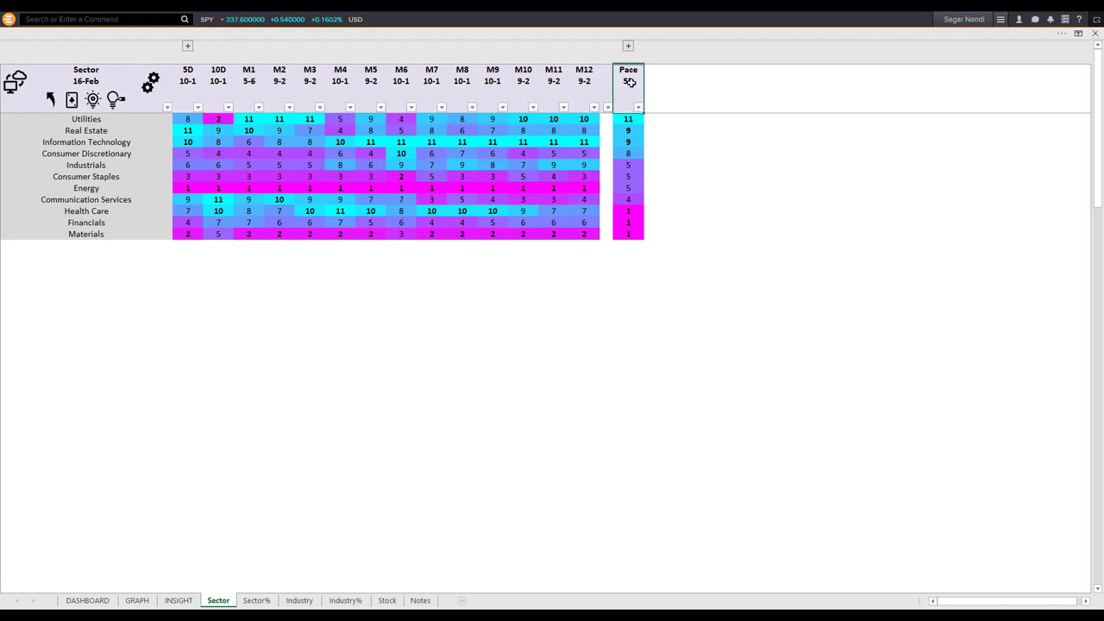
left_click(188, 46)
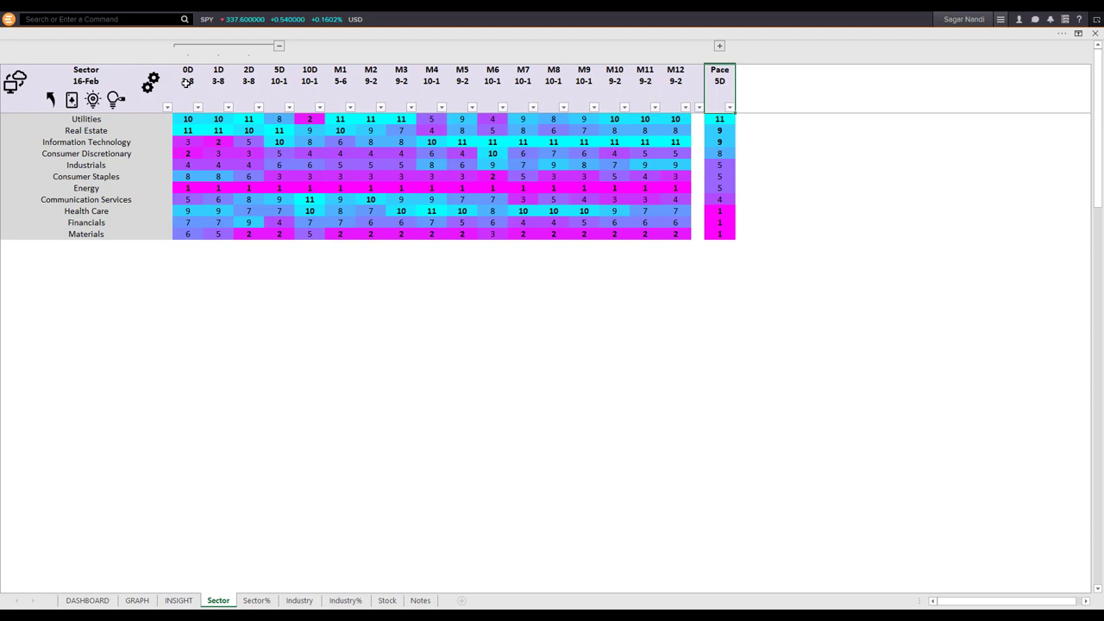
left_click(186, 84)
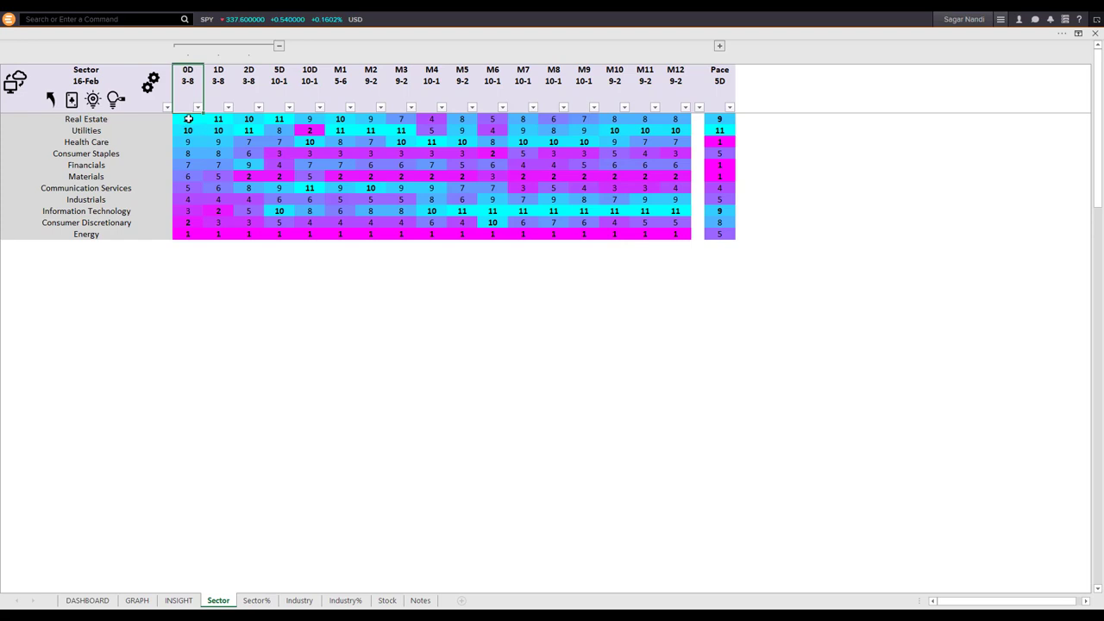
left_click_drag(188, 118, 193, 131)
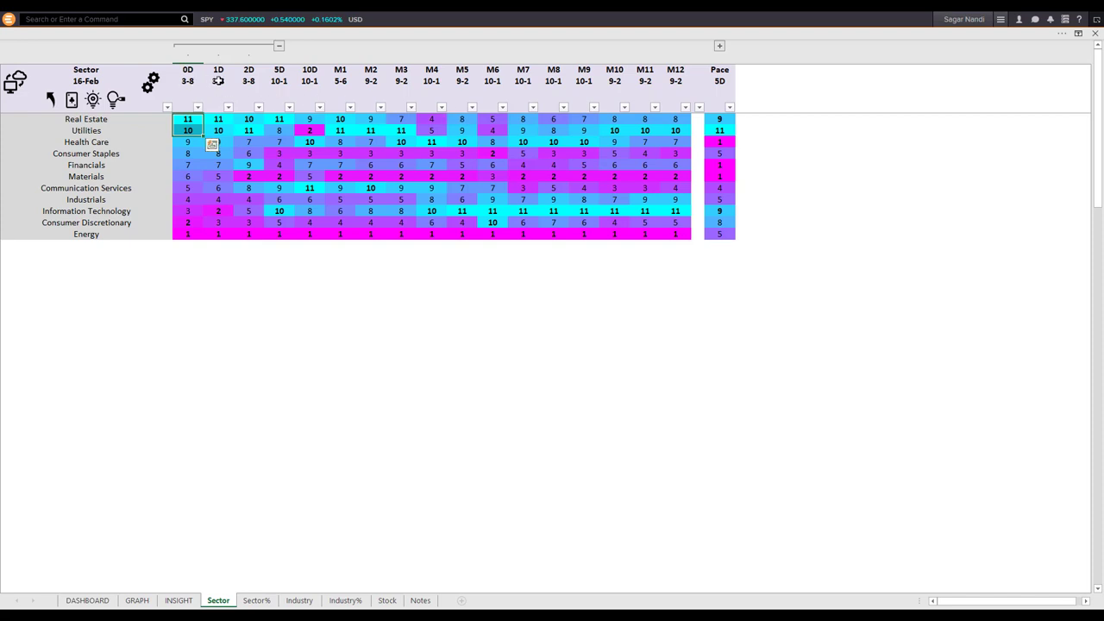
Reveal the Pace 0D and 2D columns, sort the sectors by Pace 0D in descending order and highlight Materials.
left_click(721, 46)
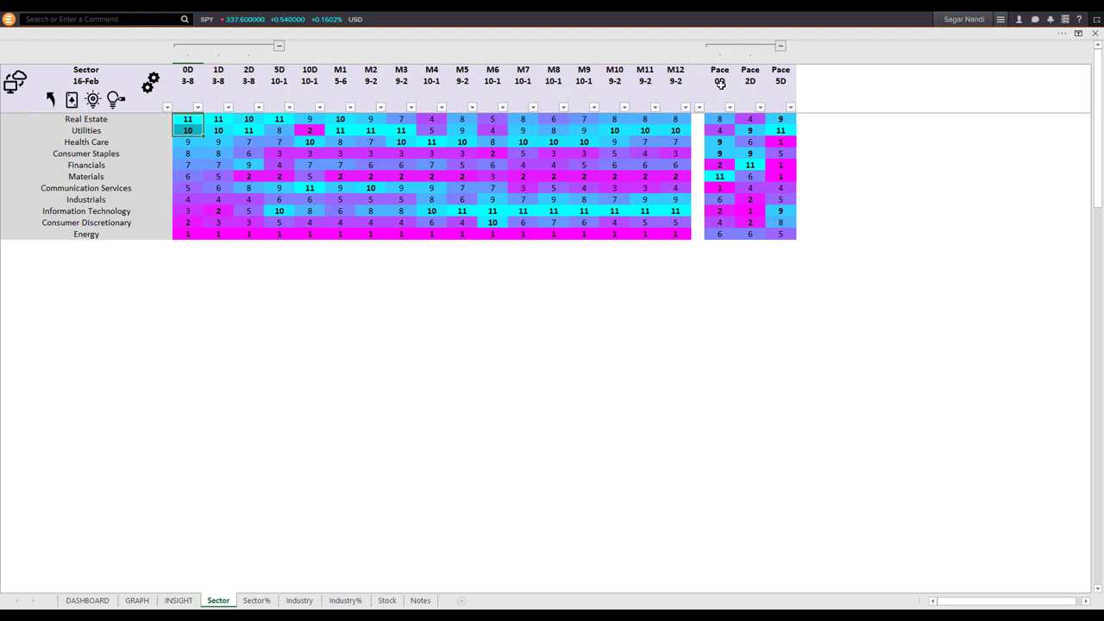
left_click(721, 90)
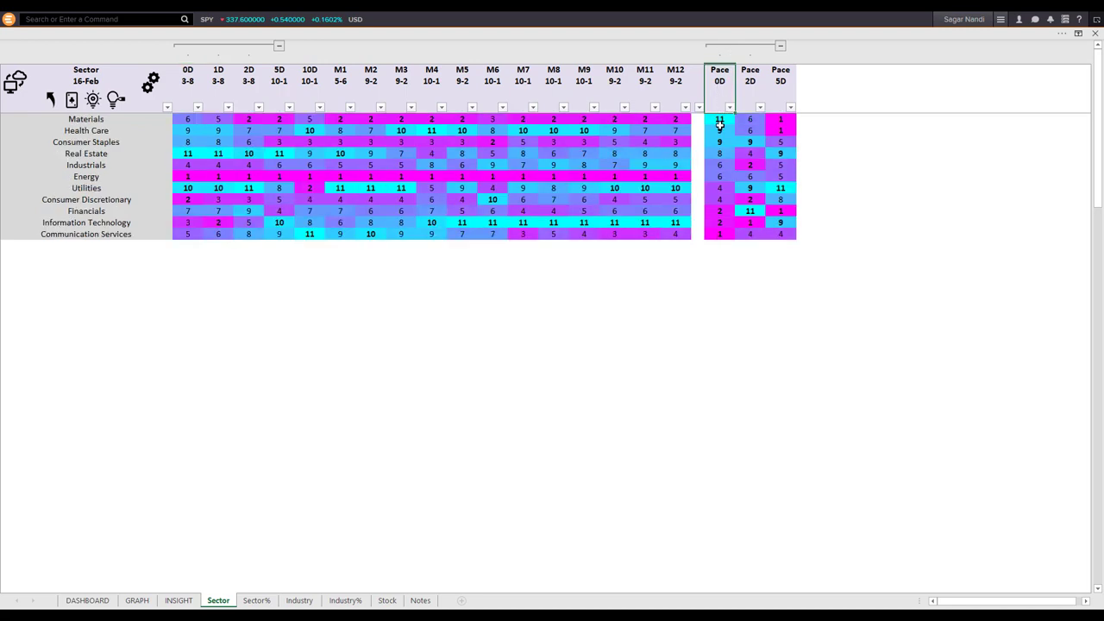
left_click(717, 122)
left_click(110, 119)
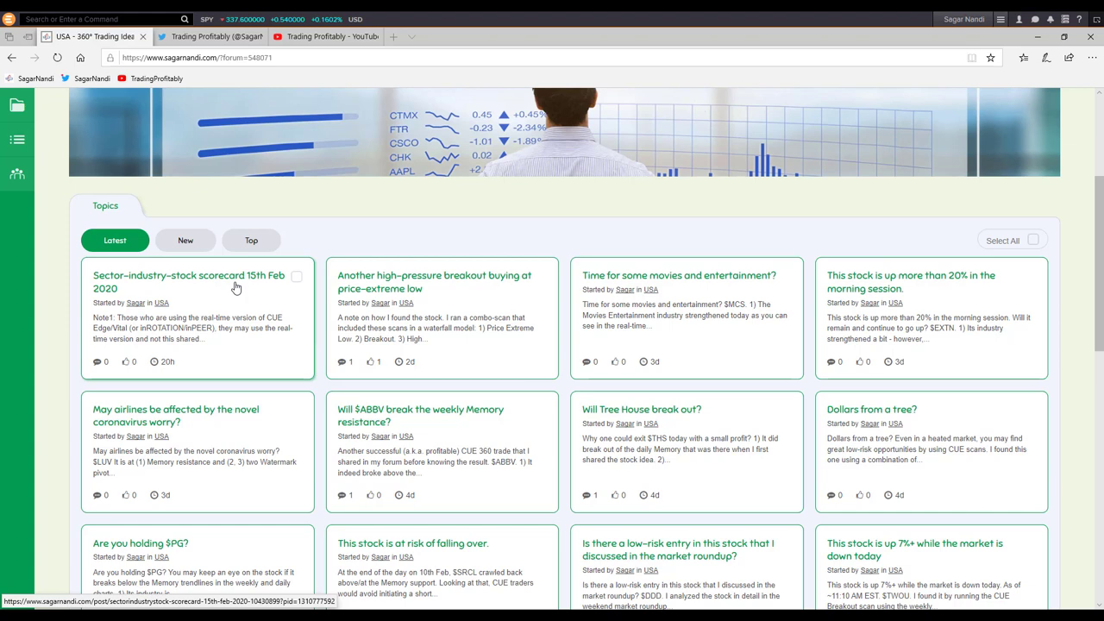
In the browser's trading forum, open the topic "Another high-pressure breakout buying at price-extreme low".
left_click(445, 278)
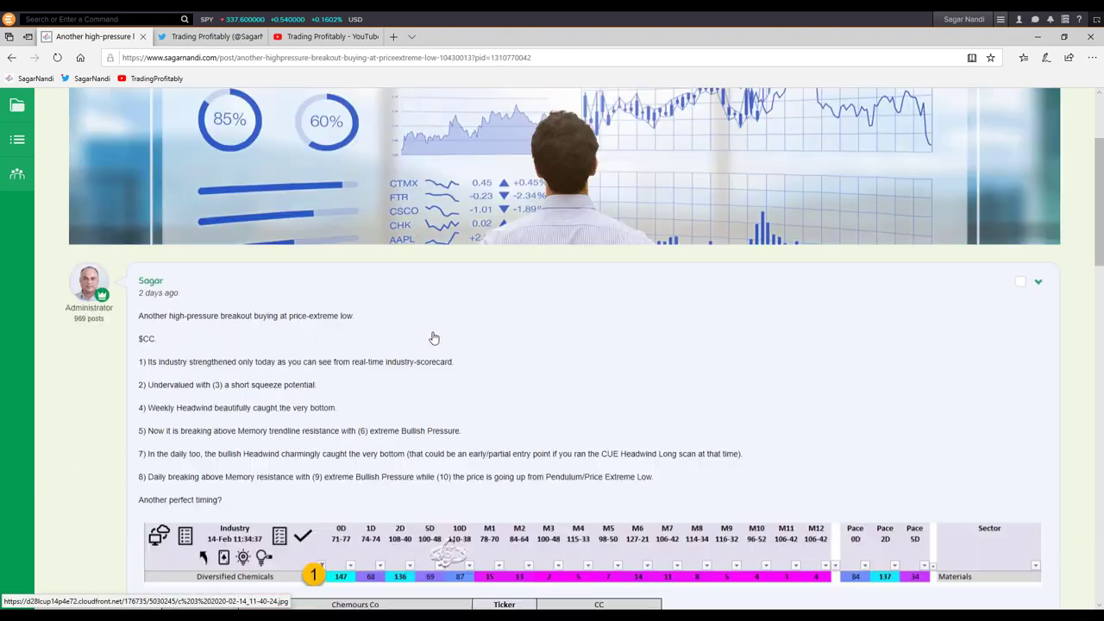
Check the forum post's date against the system calendar for February 2020.
mouse_move(161, 460)
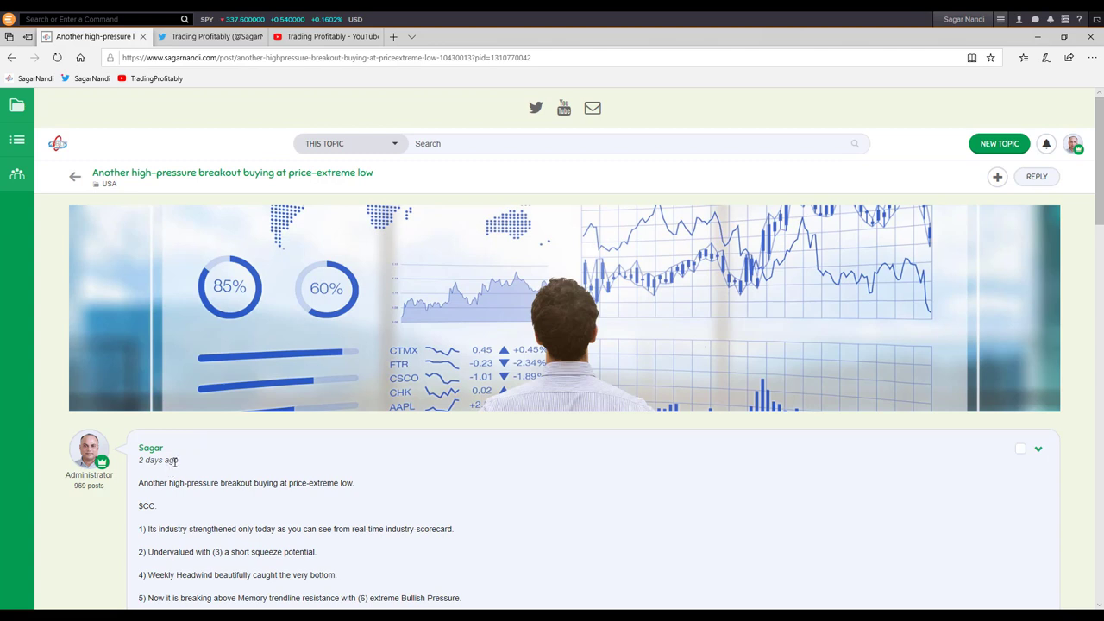
mouse_move(1060, 616)
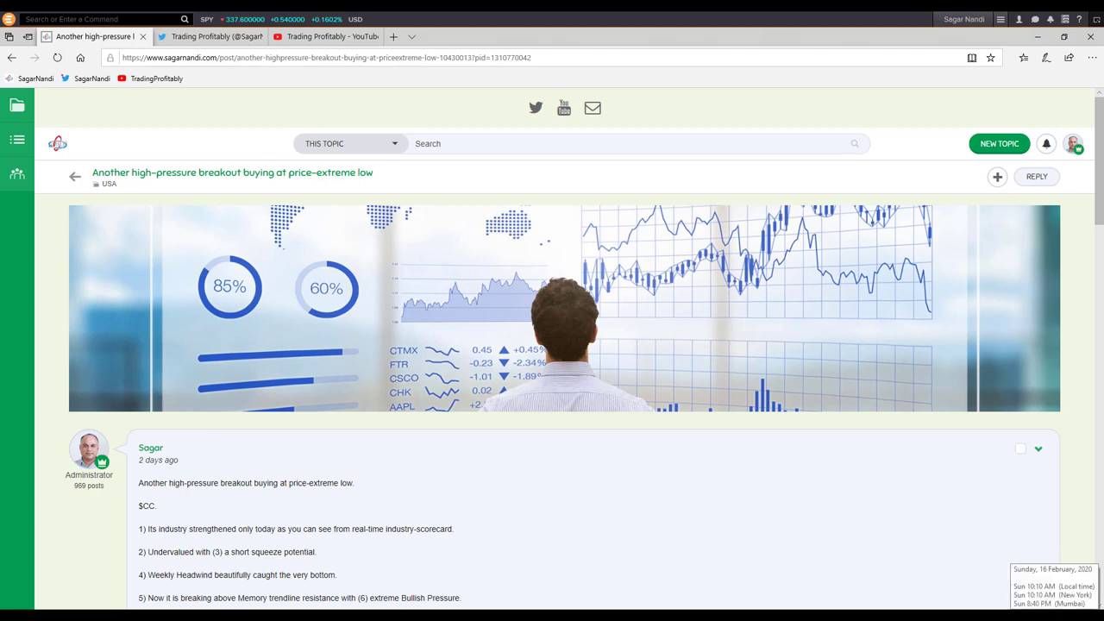
left_click(1060, 616)
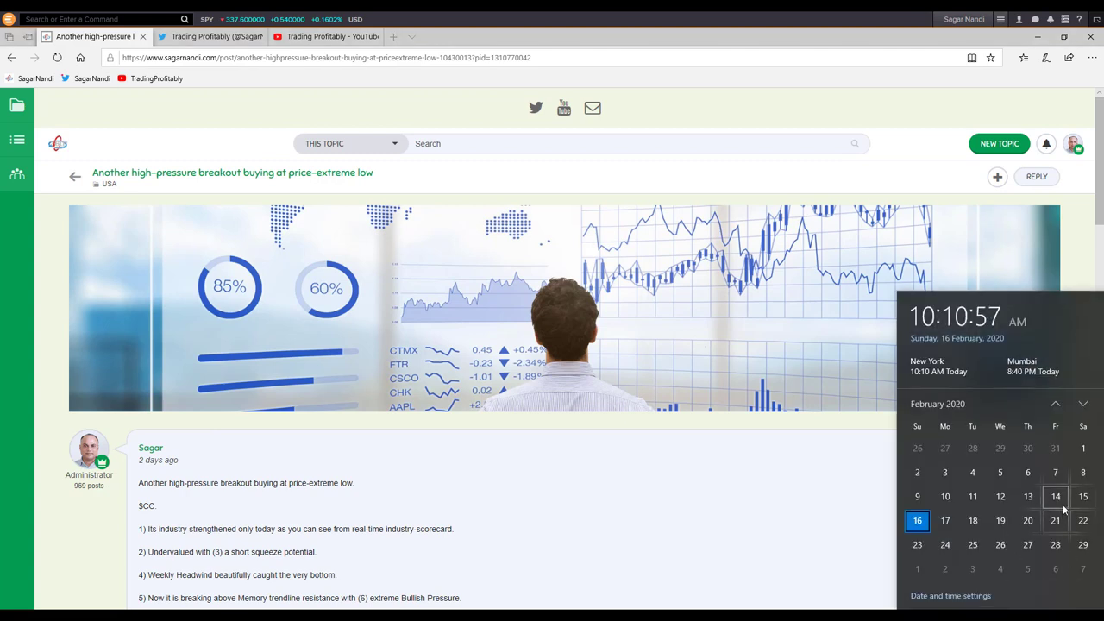
left_click(219, 502)
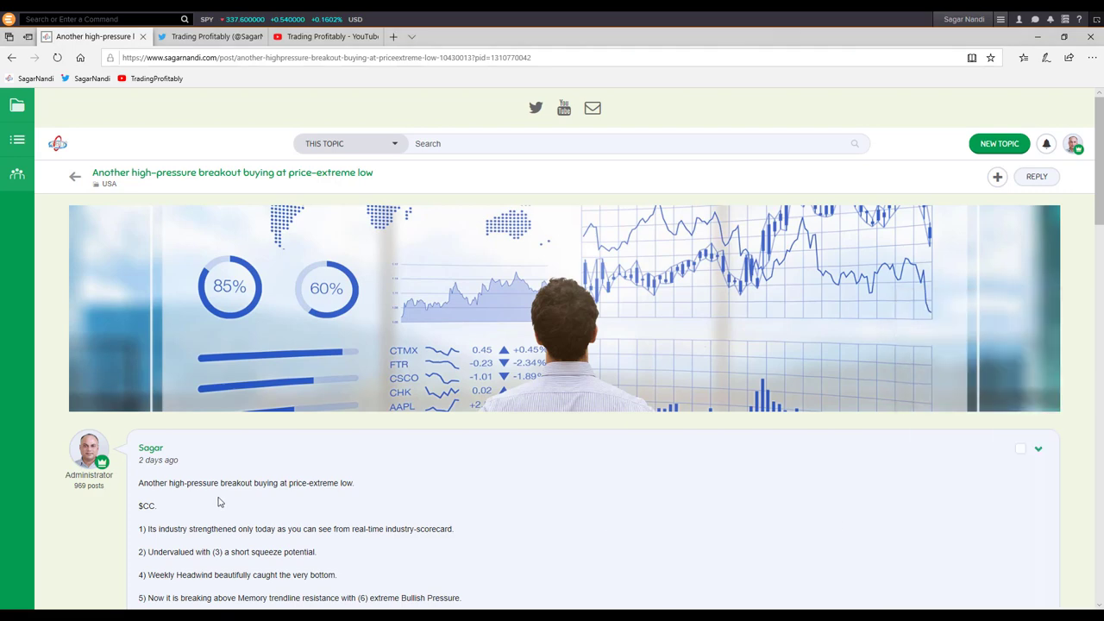
Enlarge the post's Diversified Chemicals industry-scorecard image and trace an arrow under the monthly ranks back toward M1.
scroll(251, 482, "down", 5)
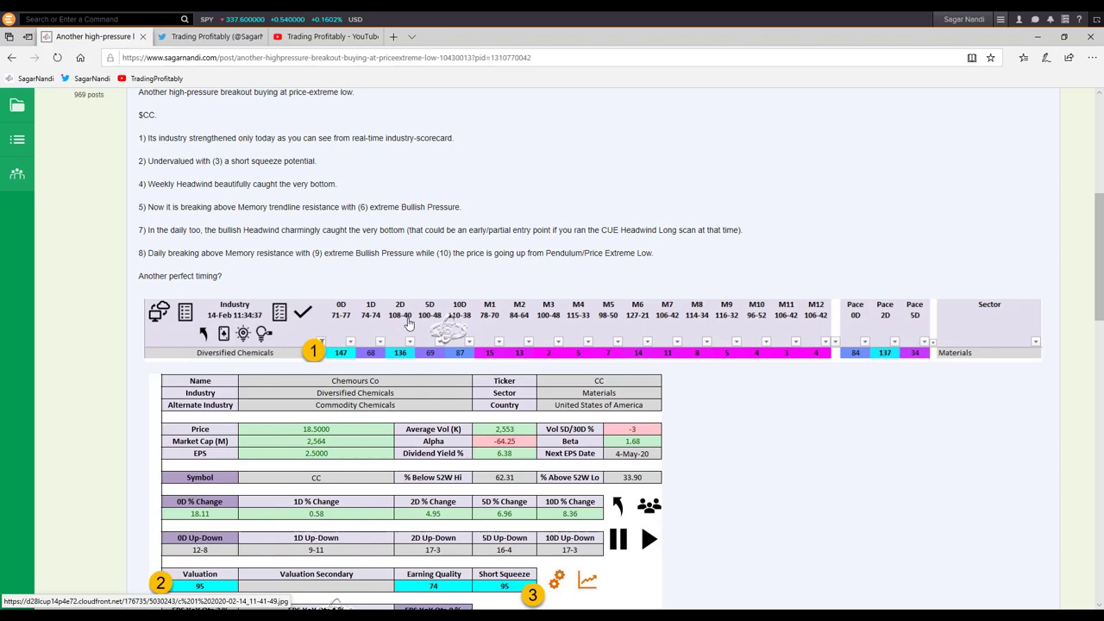
left_click(409, 323)
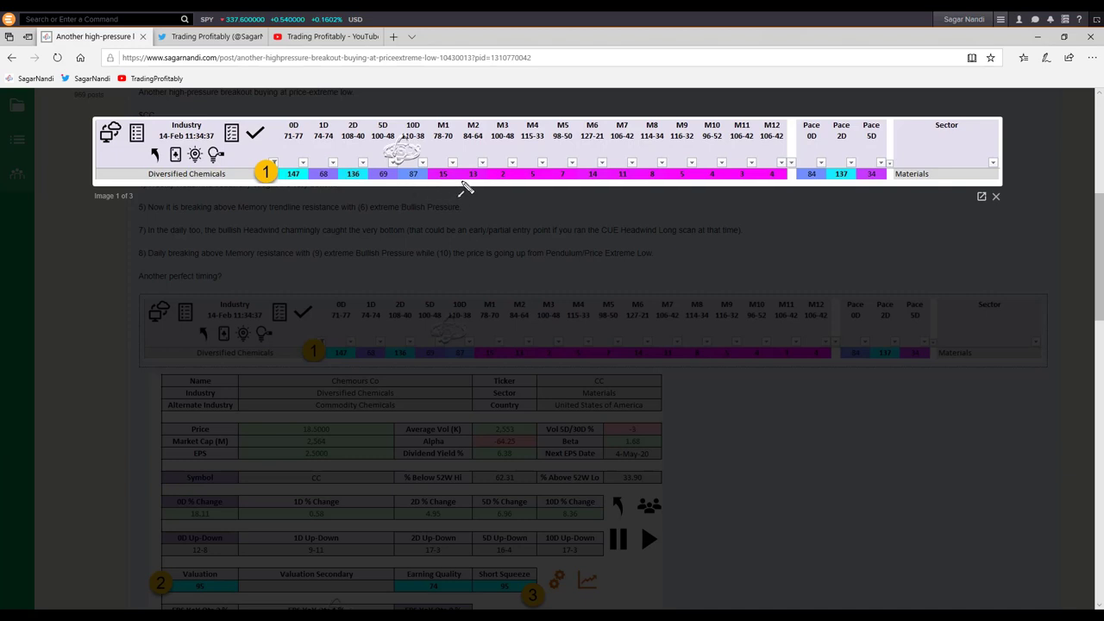
left_click_drag(705, 186, 454, 176)
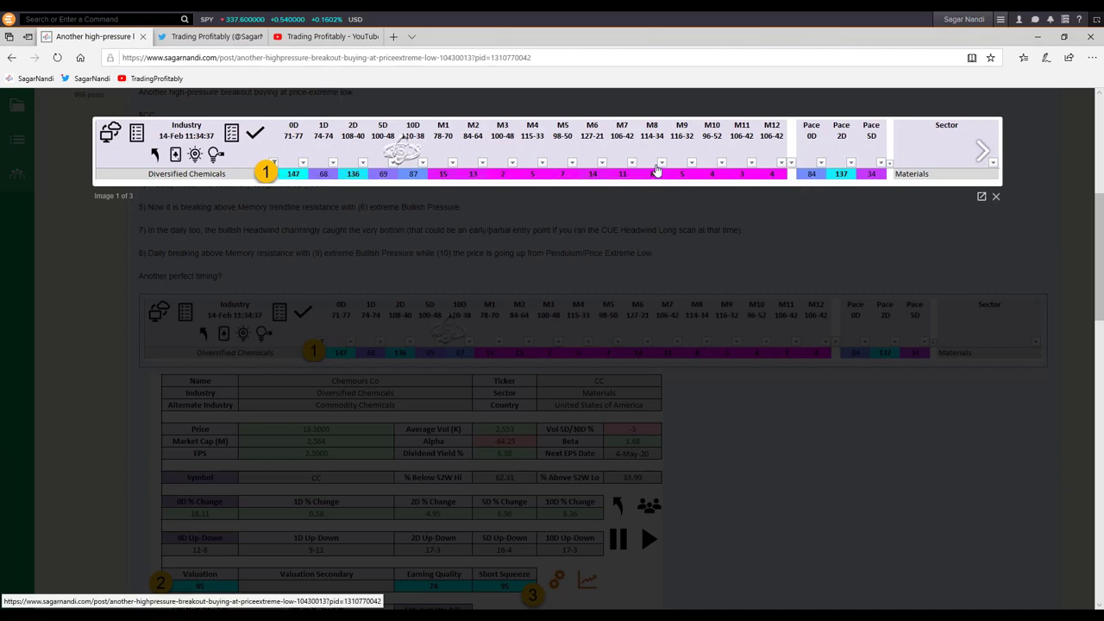
Show the post's second image and point arrows at the CC ticker, Valuation, 0D % Change and Short Squeeze values.
left_click(983, 153)
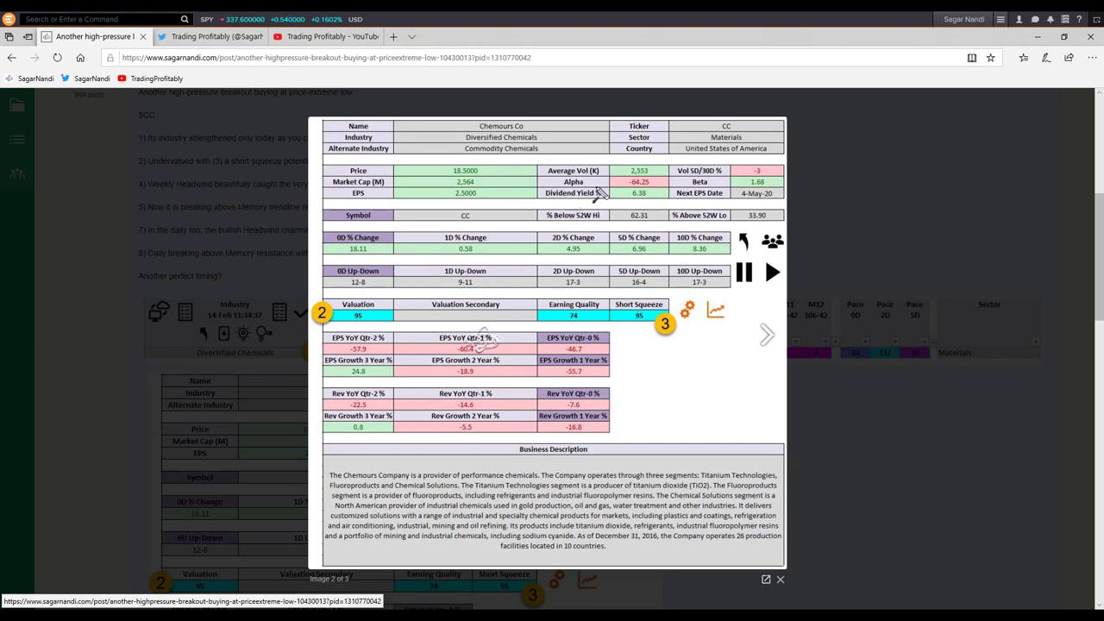
left_click_drag(681, 118, 722, 127)
left_click_drag(302, 281, 335, 309)
left_click_drag(307, 268, 334, 253)
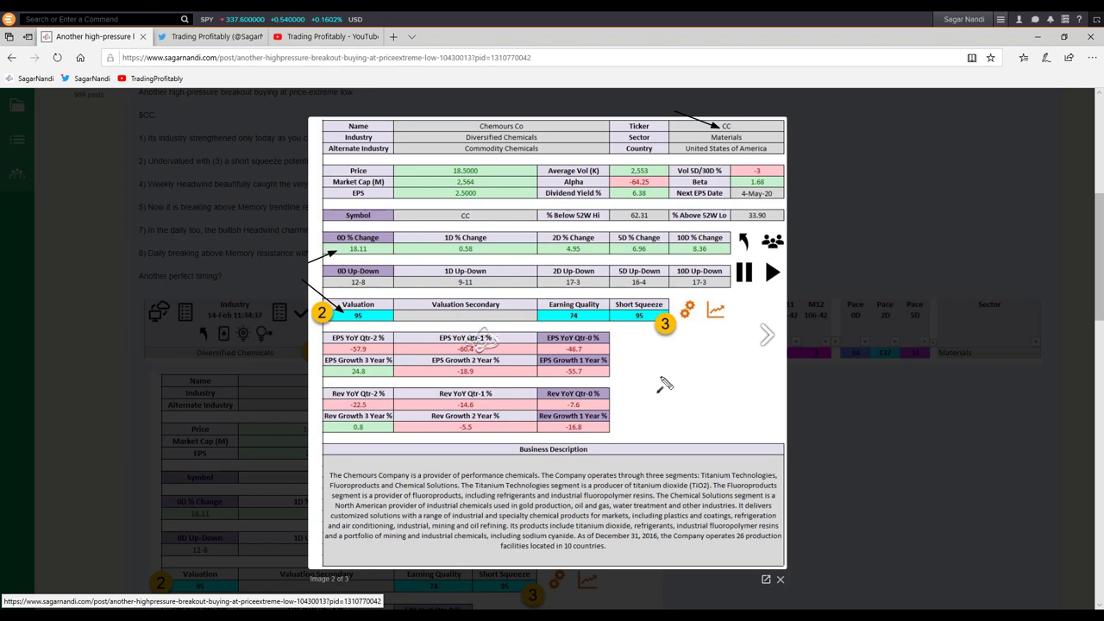
left_click_drag(653, 376, 642, 323)
Show the third image and draw arrows on the weekly chart at the Headwind signal, the trendline, the latest candle and marker 6.
left_click(768, 335)
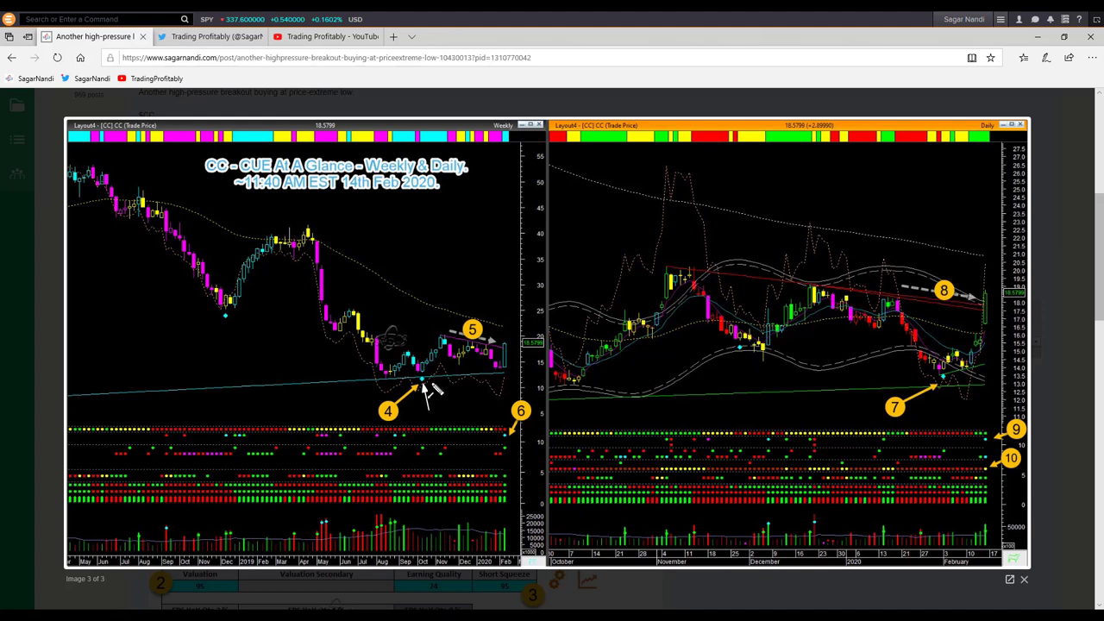
mouse_move(425, 380)
left_mouse_down()
mouse_move(511, 380)
mouse_move(428, 384)
left_mouse_up()
left_click_drag(445, 333, 503, 352)
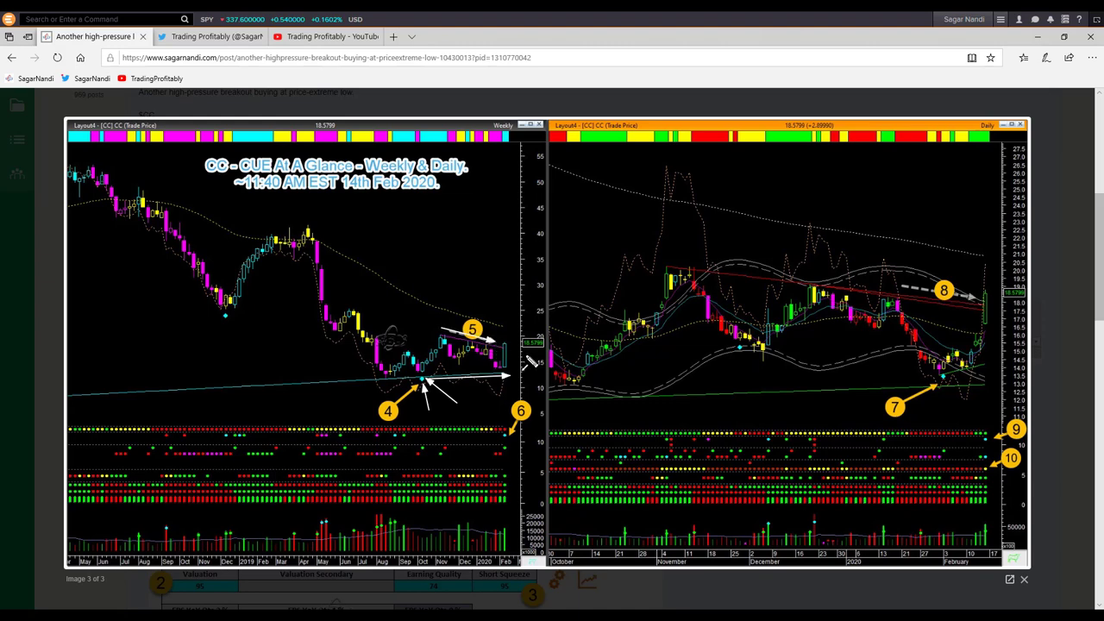
left_click_drag(521, 314, 509, 348)
left_click_drag(545, 419, 511, 441)
On the image's daily chart, draw arrows at the Headwind signal, along the rise from it, and at the breakout candle and resistance line.
left_click_drag(919, 415, 946, 390)
left_click_drag(952, 377, 1007, 372)
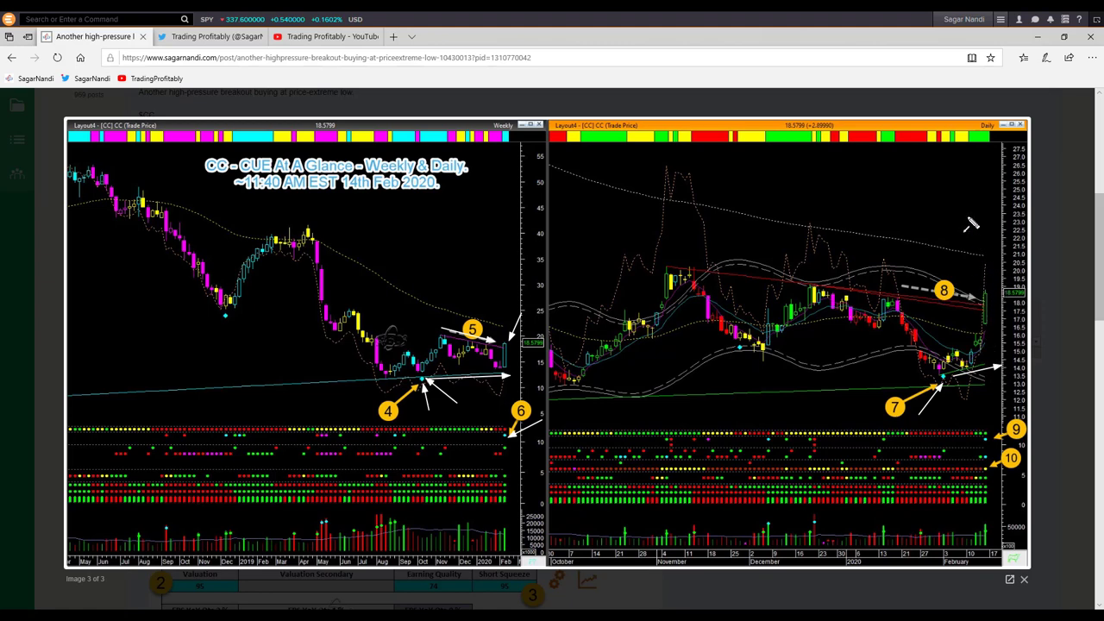
left_click_drag(967, 215, 981, 288)
left_click_drag(888, 295, 976, 307)
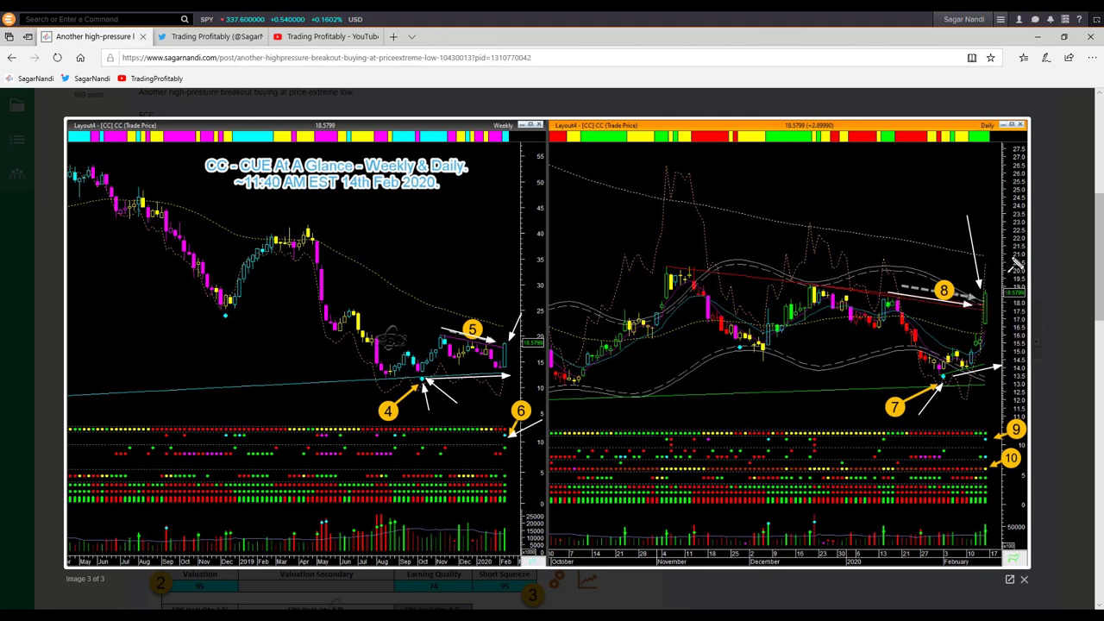
left_click_drag(1016, 259, 990, 312)
Point arrows at the daily chart's title, the indicator rows at markers 9 and 10, and the caption's time.
left_click_drag(986, 135, 980, 147)
left_click_drag(1003, 403, 990, 444)
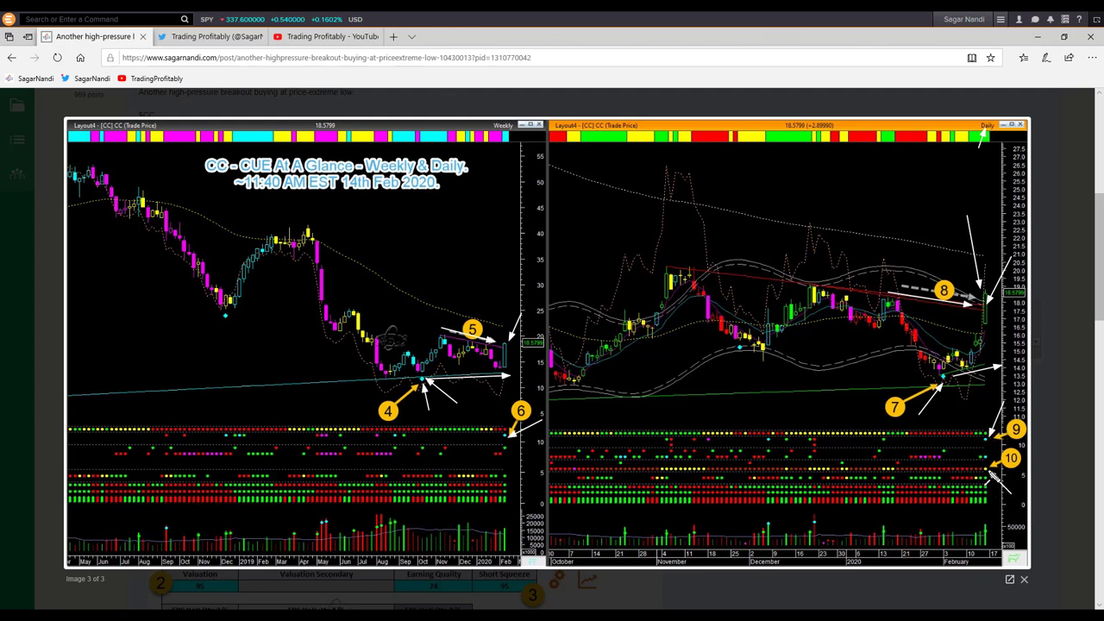
left_click_drag(888, 468, 971, 470)
left_click_drag(220, 230, 257, 196)
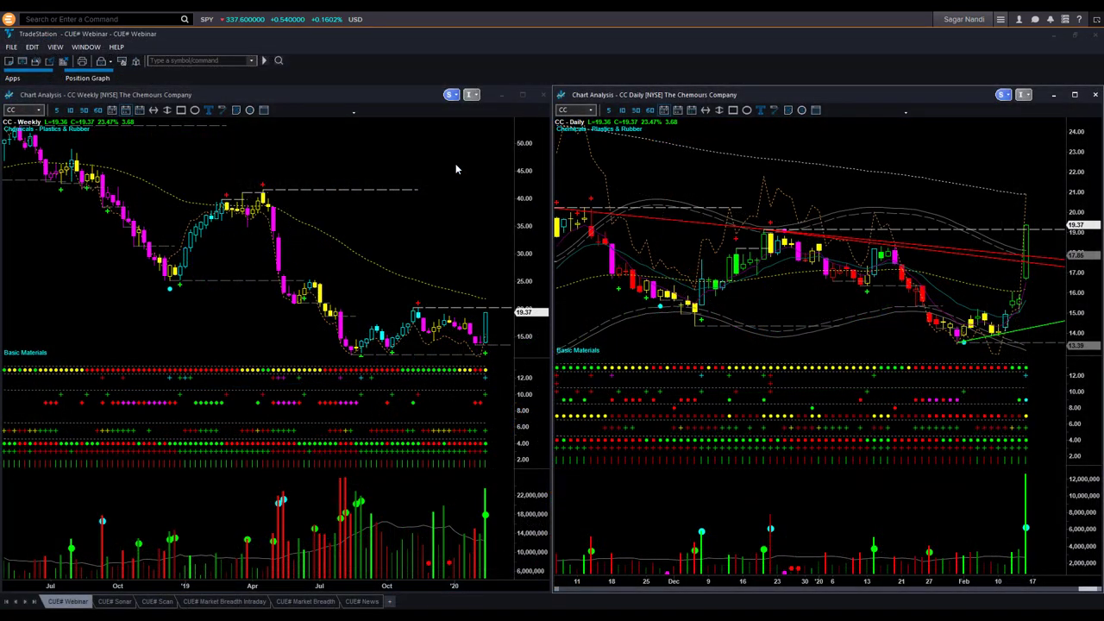
On TradeStation's CC charts, point arrows at the latest weekly and daily candles, the daily percentage change and the red trendlines.
left_click_drag(501, 245, 488, 305)
left_click_drag(1062, 182, 1036, 231)
left_click_drag(695, 173, 650, 141)
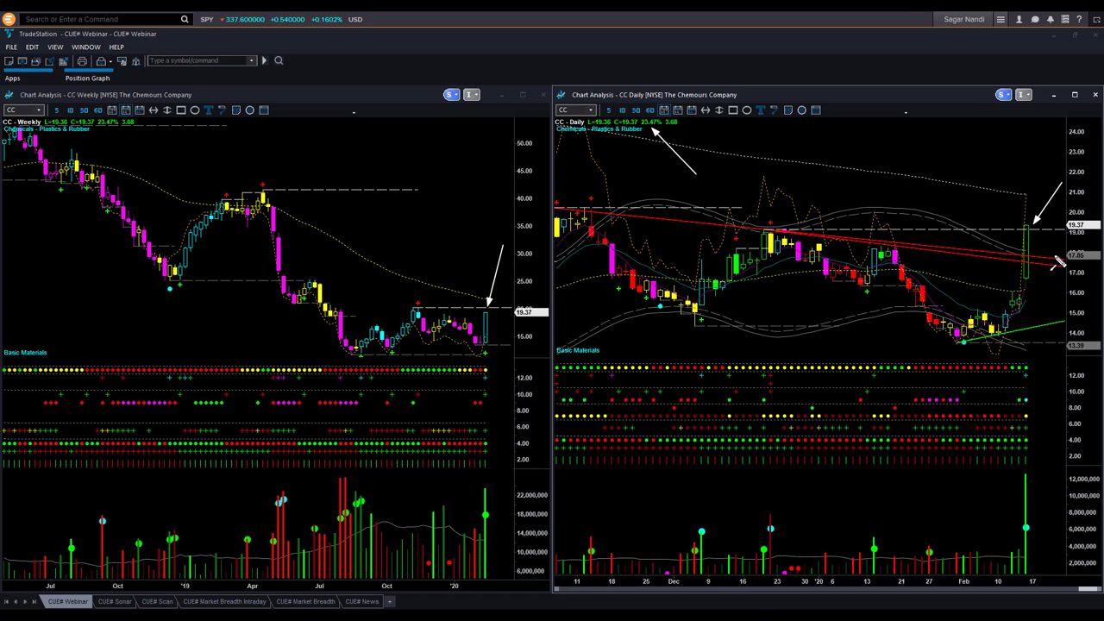
left_click_drag(1057, 241, 1035, 251)
left_click_drag(996, 251, 1043, 260)
left_click_drag(1015, 245, 1025, 226)
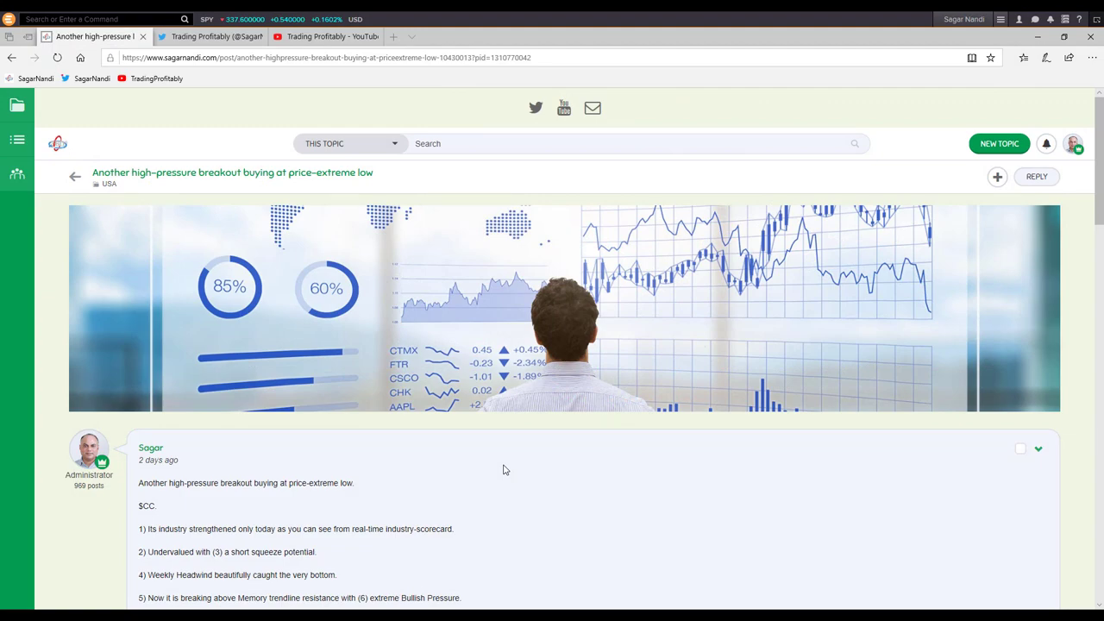
In the browser's forum topic, find the note on how the stock was found and highlight its three listed scans.
scroll(505, 469, "down", 15)
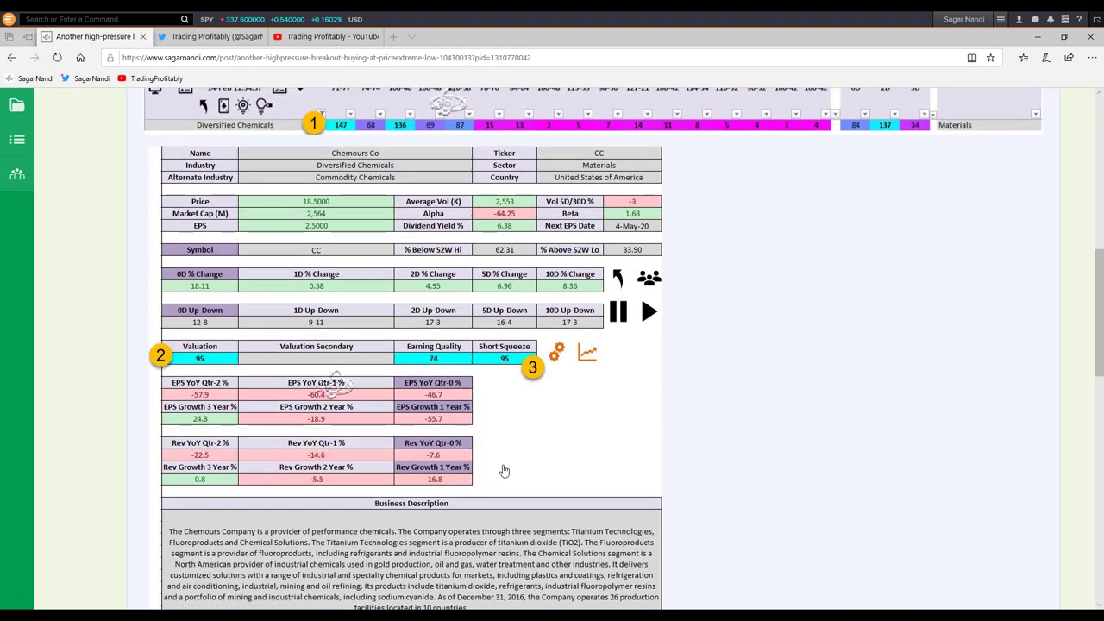
scroll(502, 470, "down", 4)
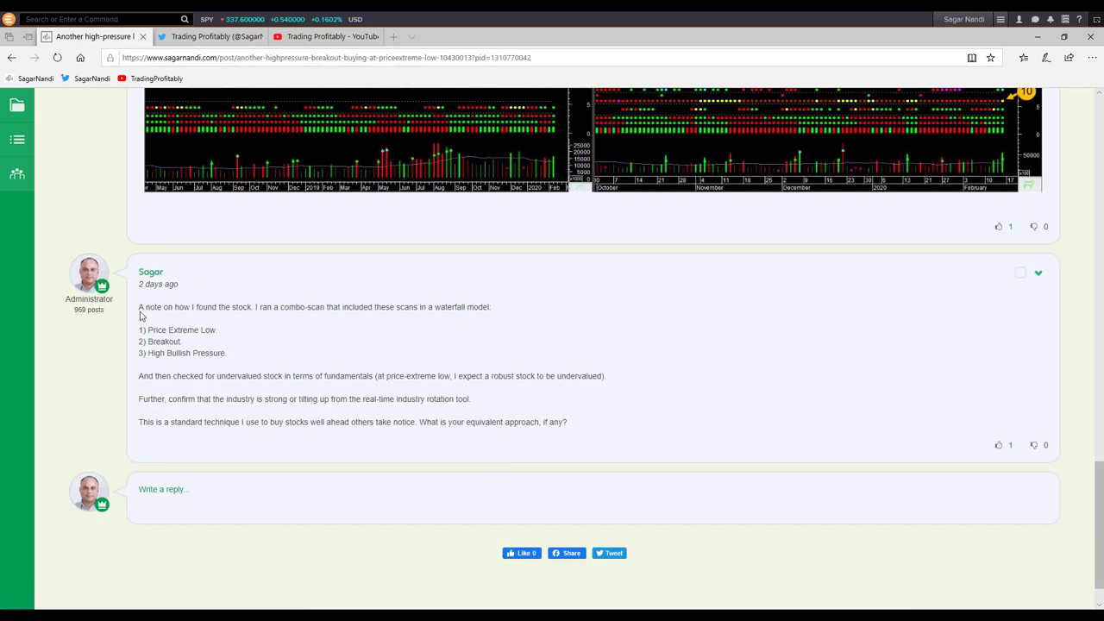
left_click_drag(139, 329, 238, 356)
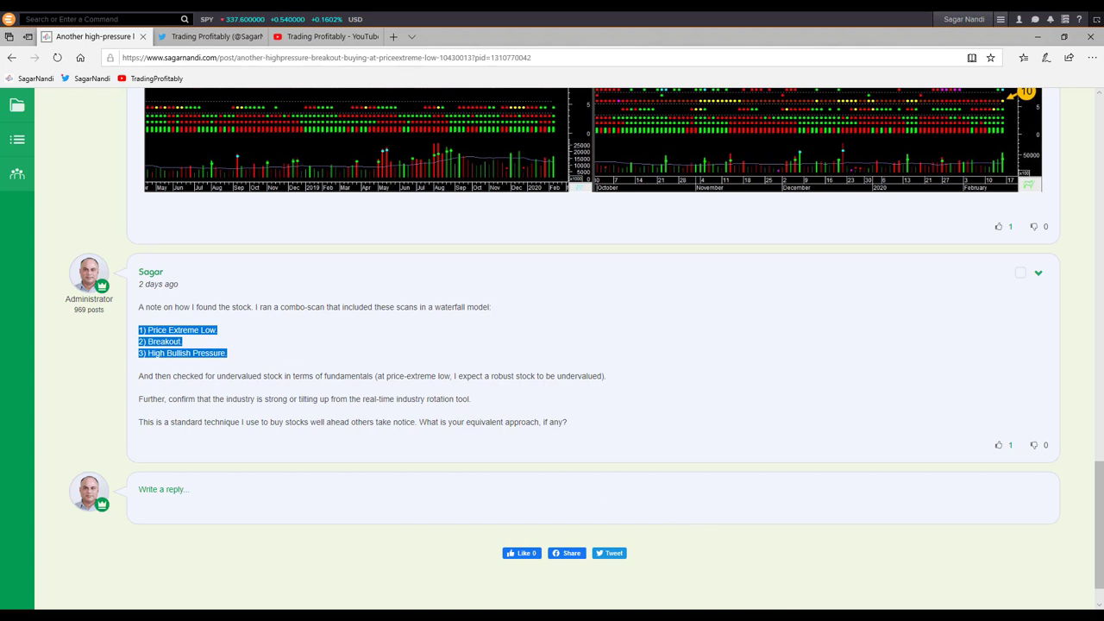
In MetaStock's Power Console, review the CUE Long explorations, the exploration order and the option to use the preceding exploration's results.
key("alt+Tab")
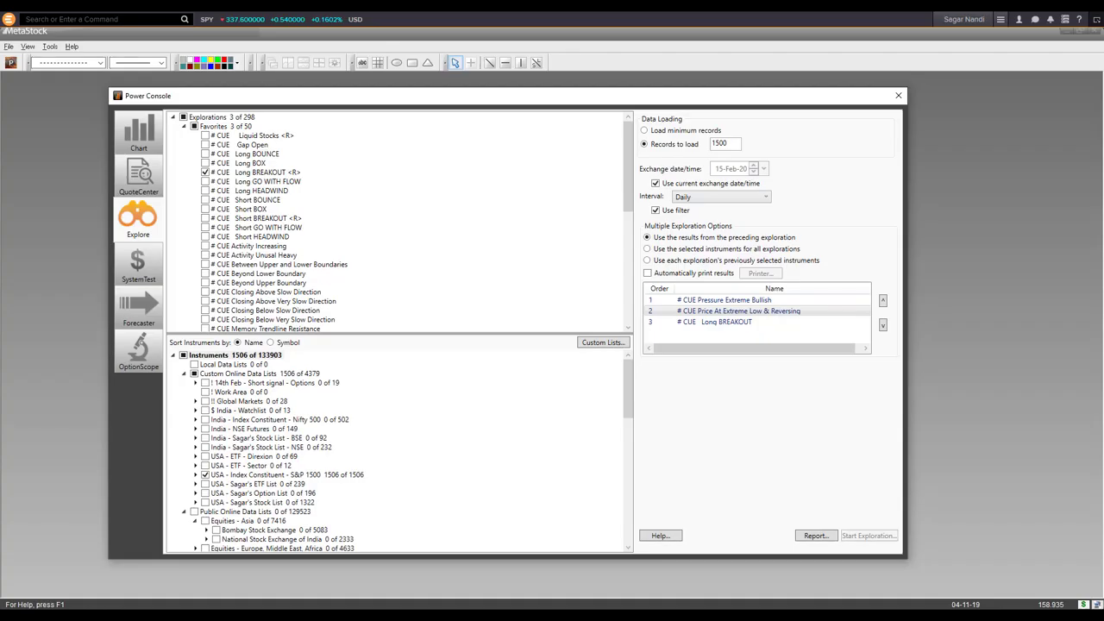
left_click(242, 127)
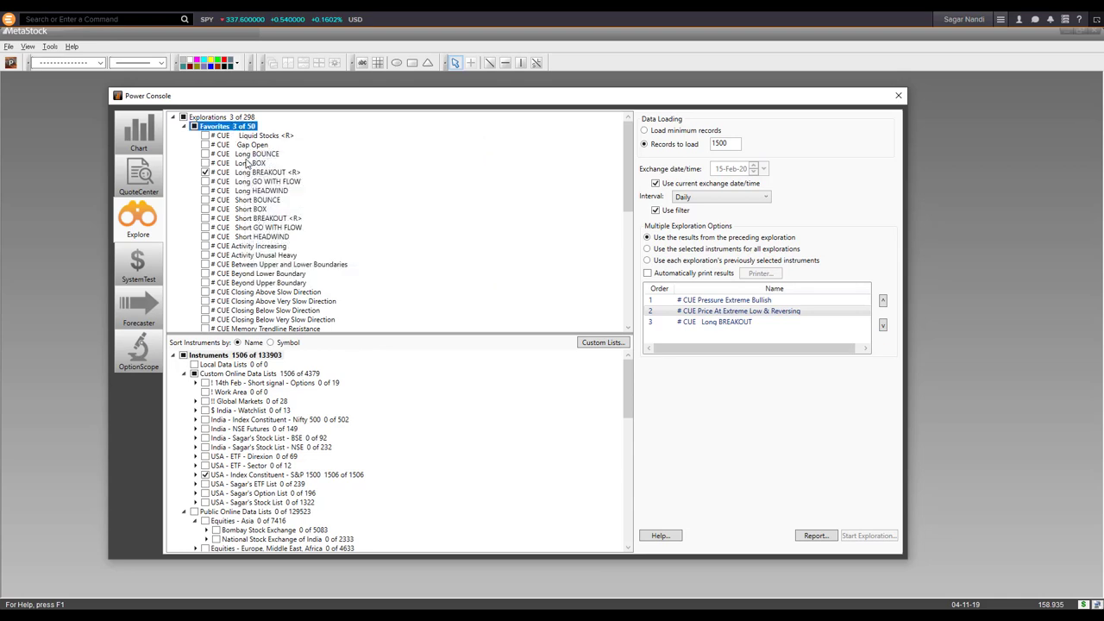
left_click(248, 155)
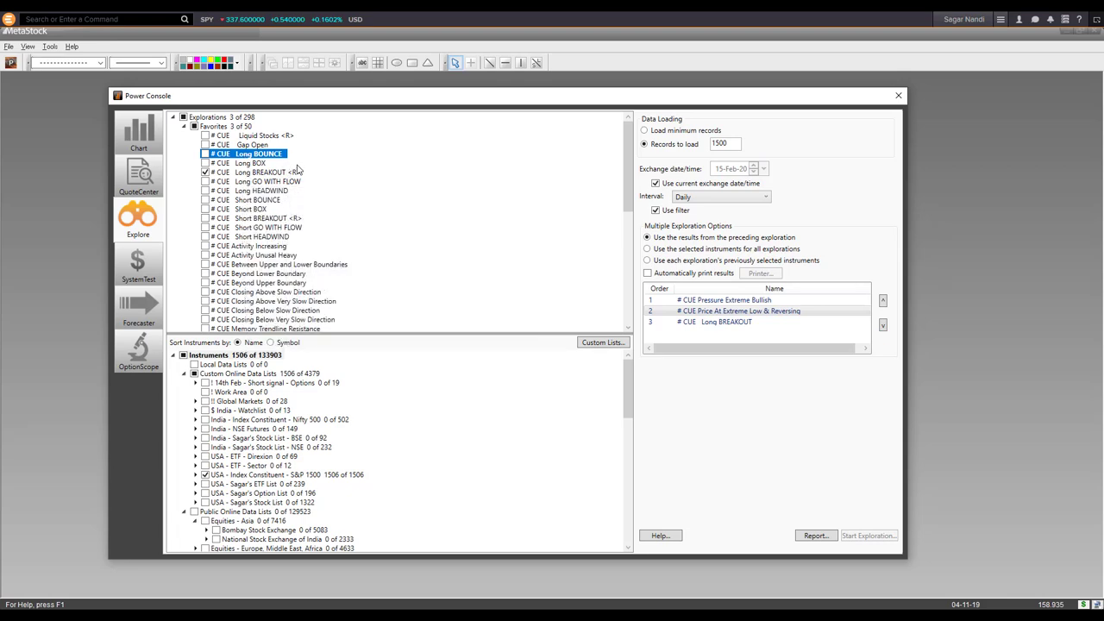
left_click(263, 171)
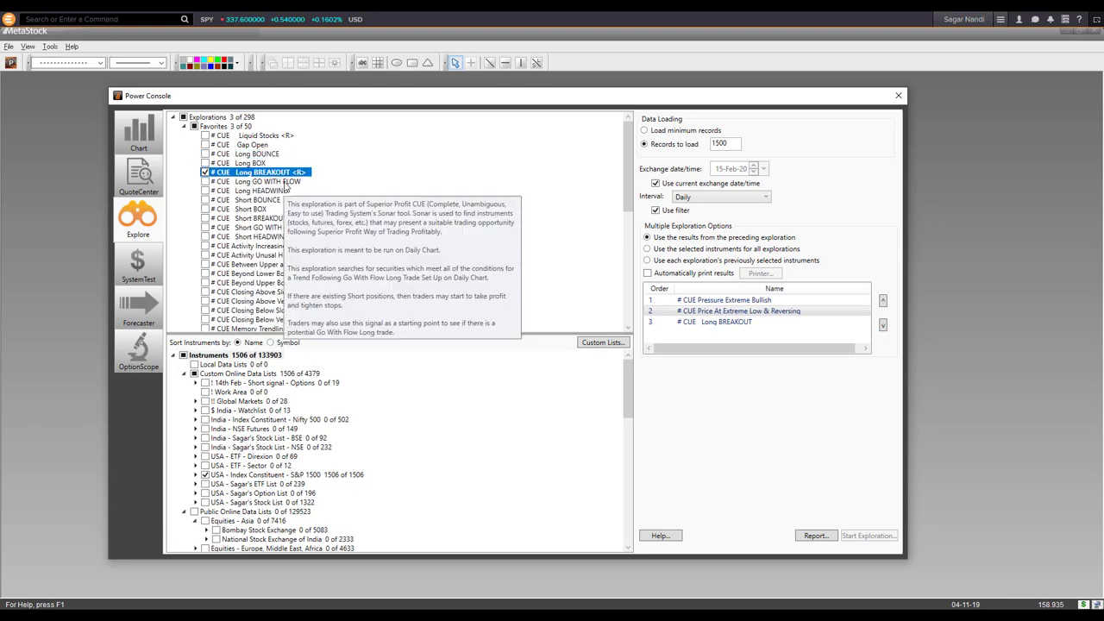
left_click(284, 183)
left_click(285, 192)
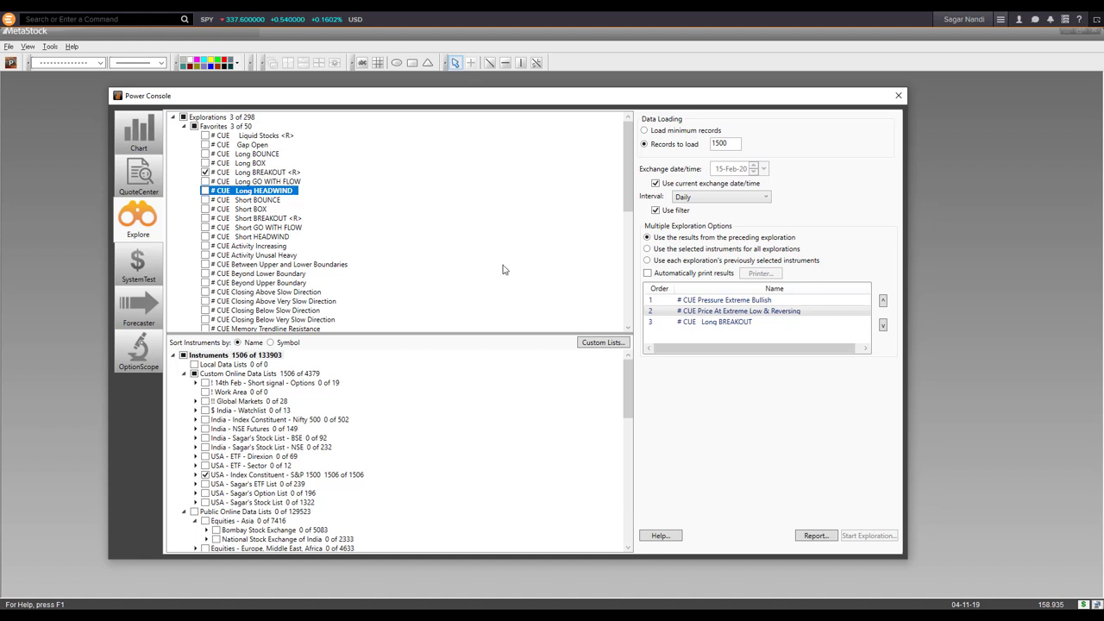
left_click(732, 303)
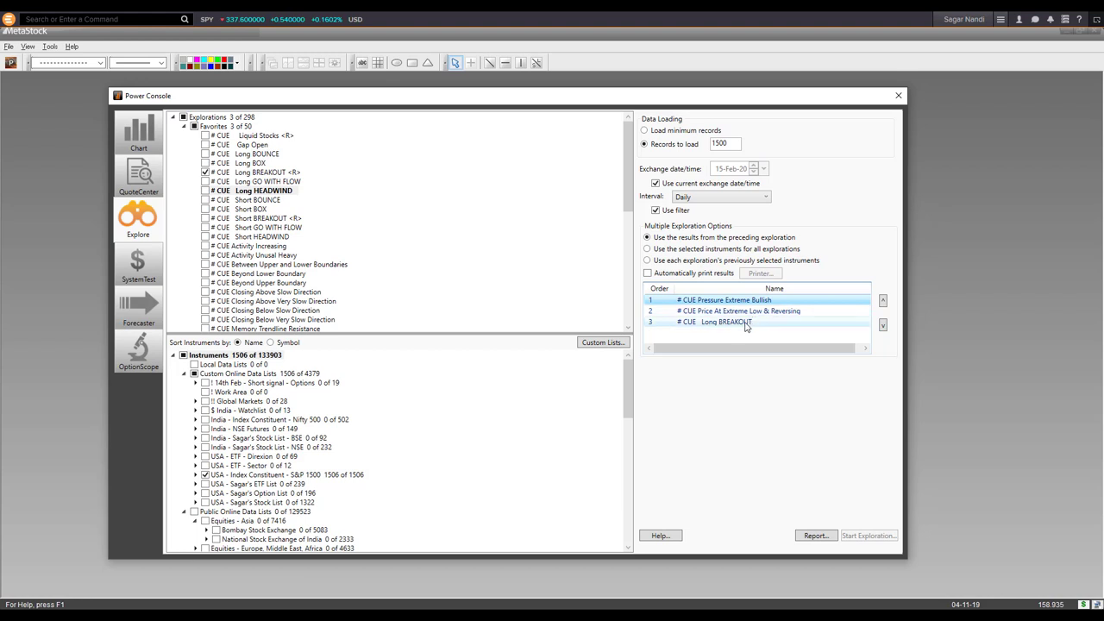
left_click(713, 242)
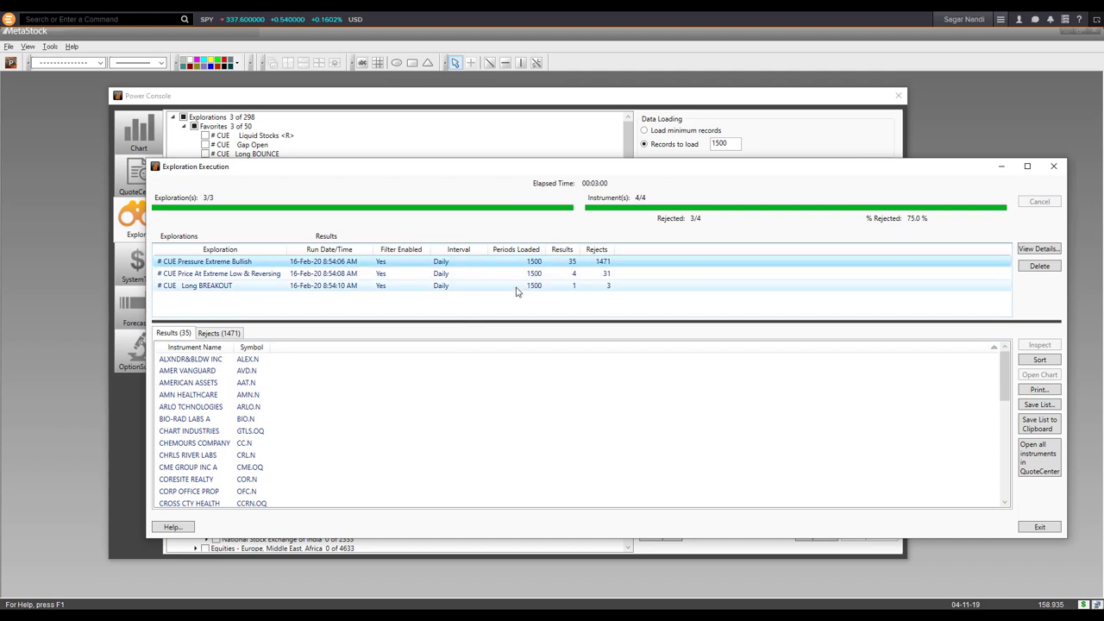
View the results of the CUE Long BREAKOUT exploration and select Chemours Company.
left_click(519, 288)
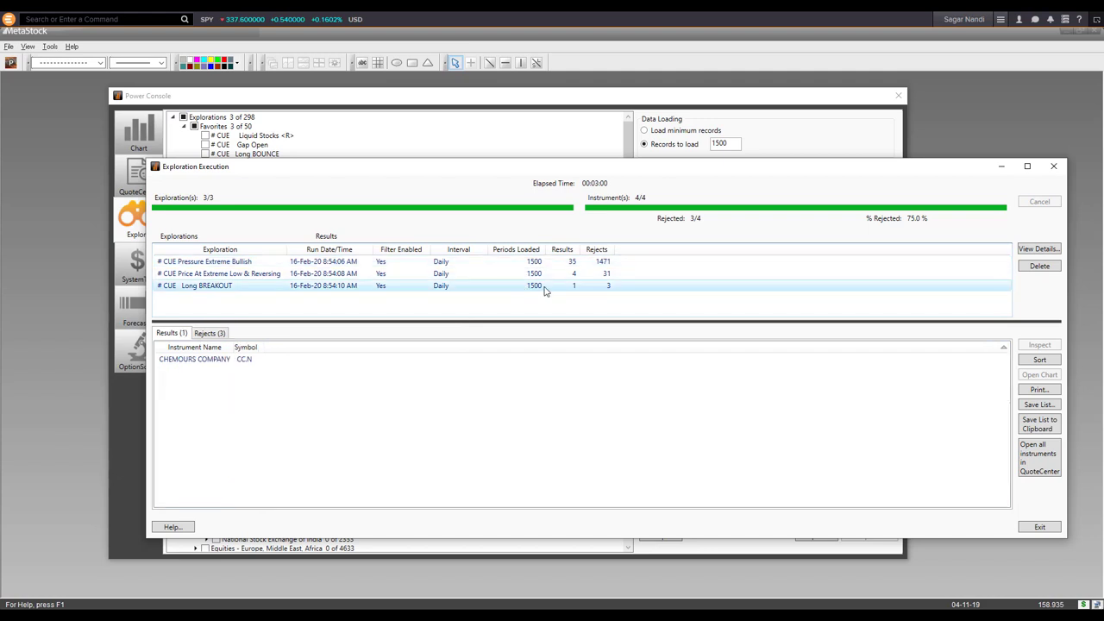
left_click(226, 362)
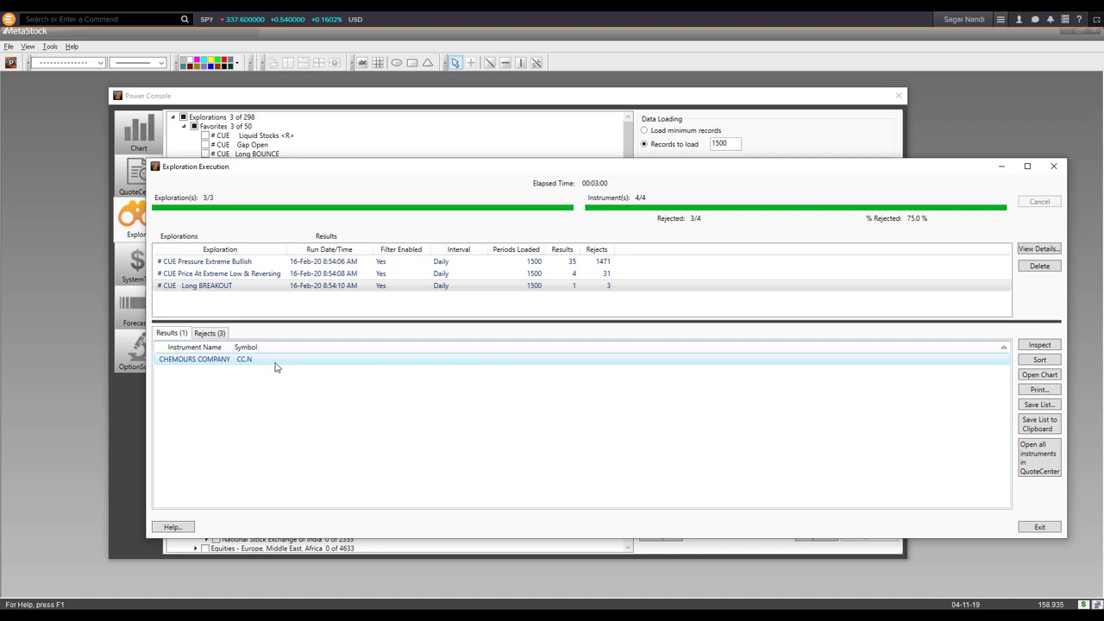
left_click(277, 363)
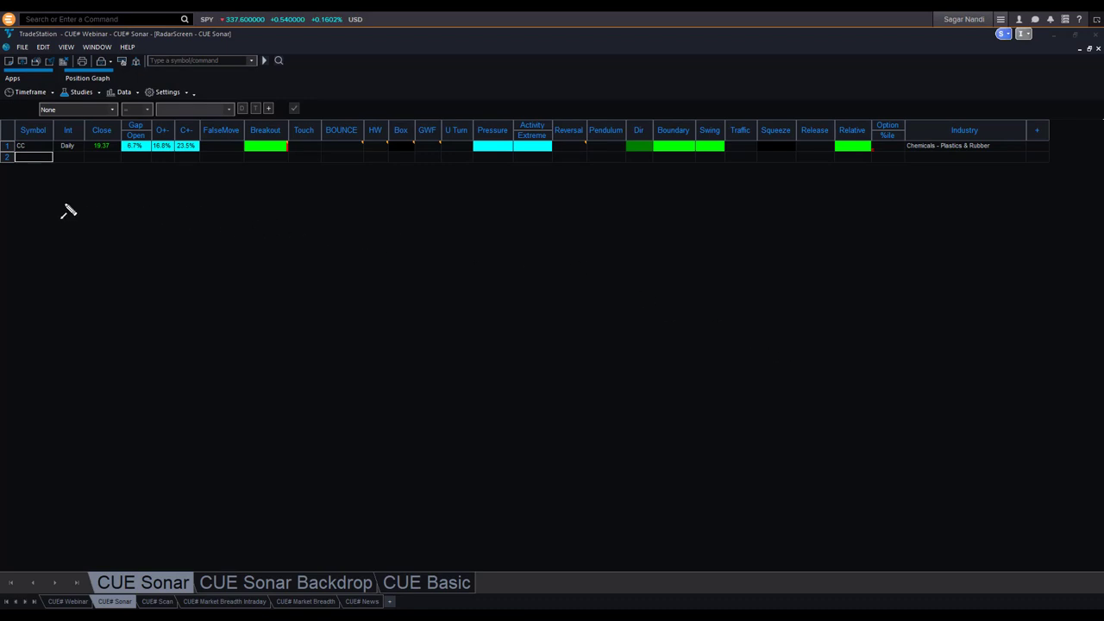
In TradeStation's CUE Sonar RadarScreen, point arrows at the CC symbol and its Breakout and Pressure cells, and leave the drawing mode.
left_click_drag(57, 200, 31, 153)
left_click_drag(212, 195, 252, 159)
left_click_drag(473, 182, 492, 154)
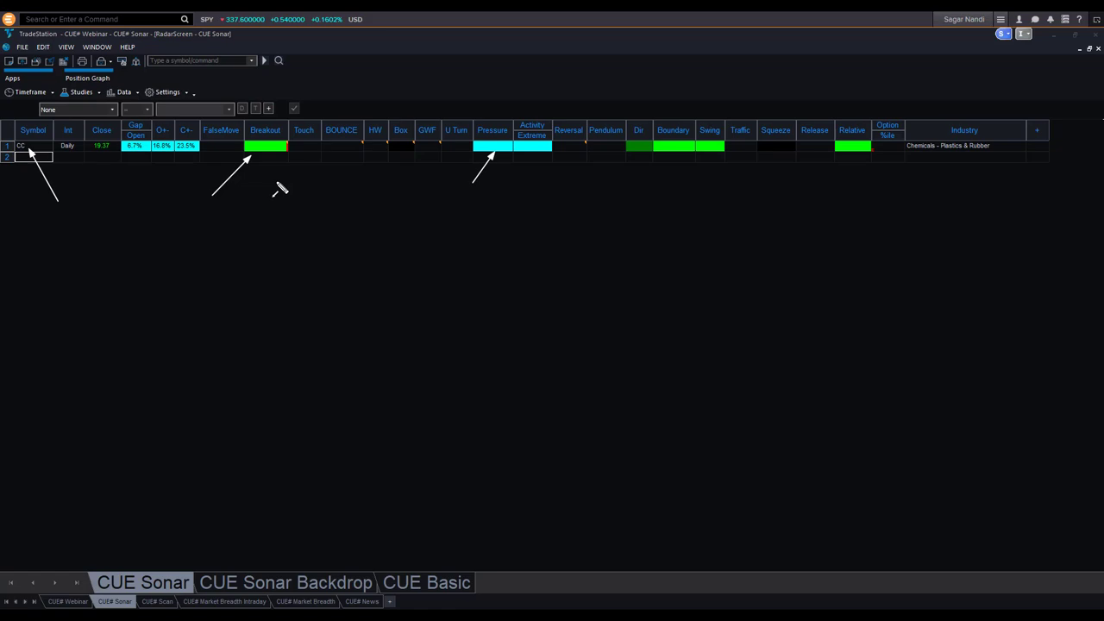
key("Escape")
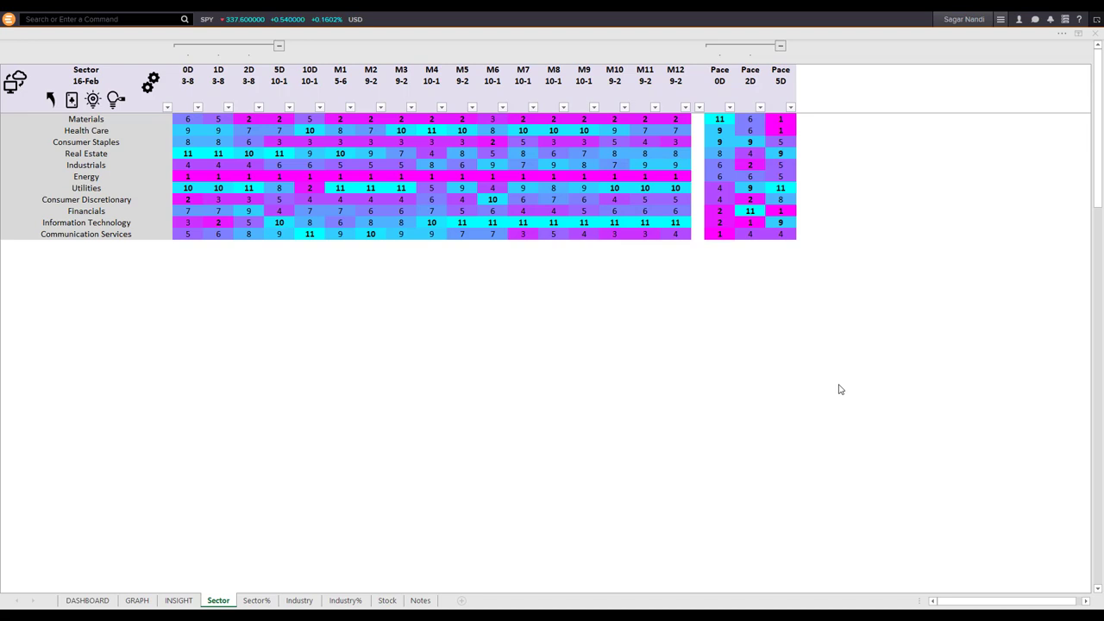
In the workbook's Sector sheet, highlight the Pace 0D column, the 0D column and the Materials Pace 0D rank.
left_click(719, 86)
left_click_drag(719, 93, 729, 237)
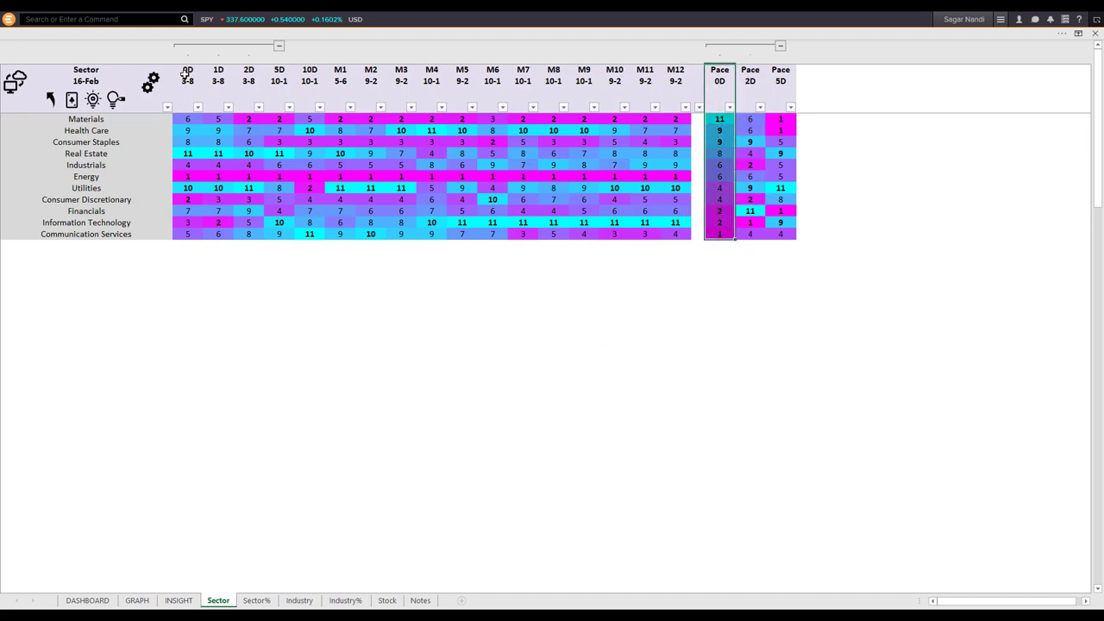
left_click_drag(187, 76, 185, 236)
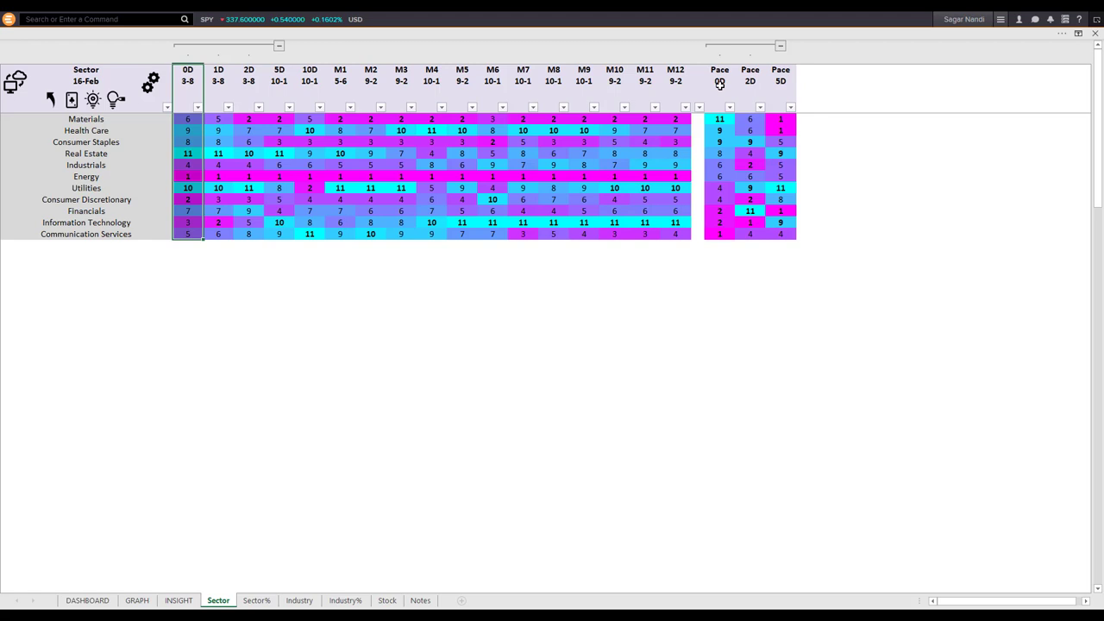
left_click(719, 118)
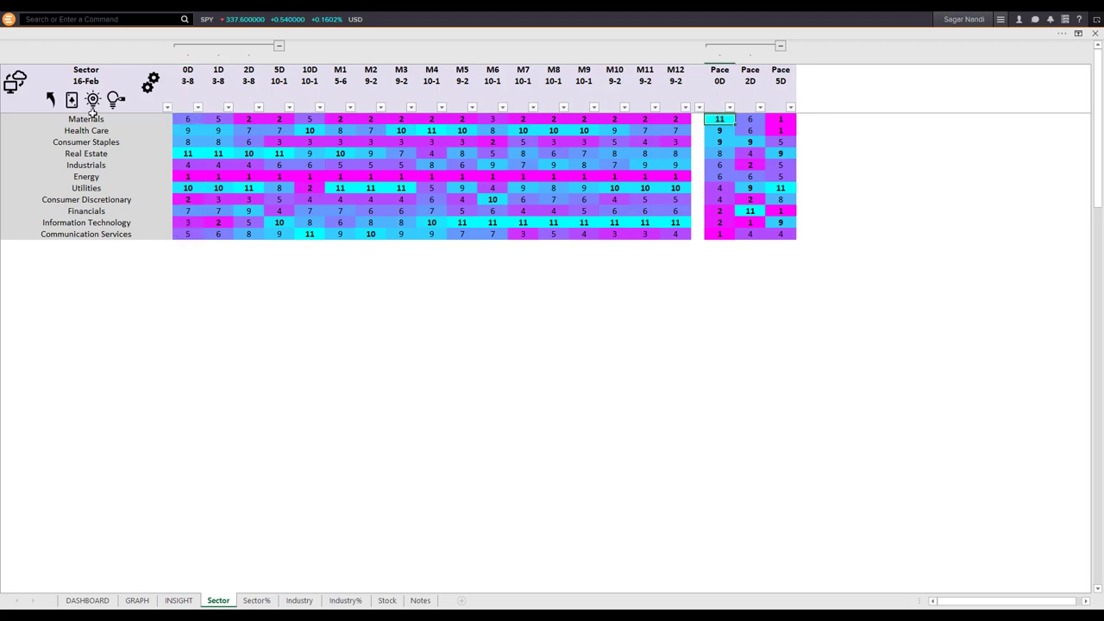
Highlight the Materials sector row, rank the Materials industries by 0D in descending order and select the Diversified Chemicals 0D rank.
left_click(94, 115)
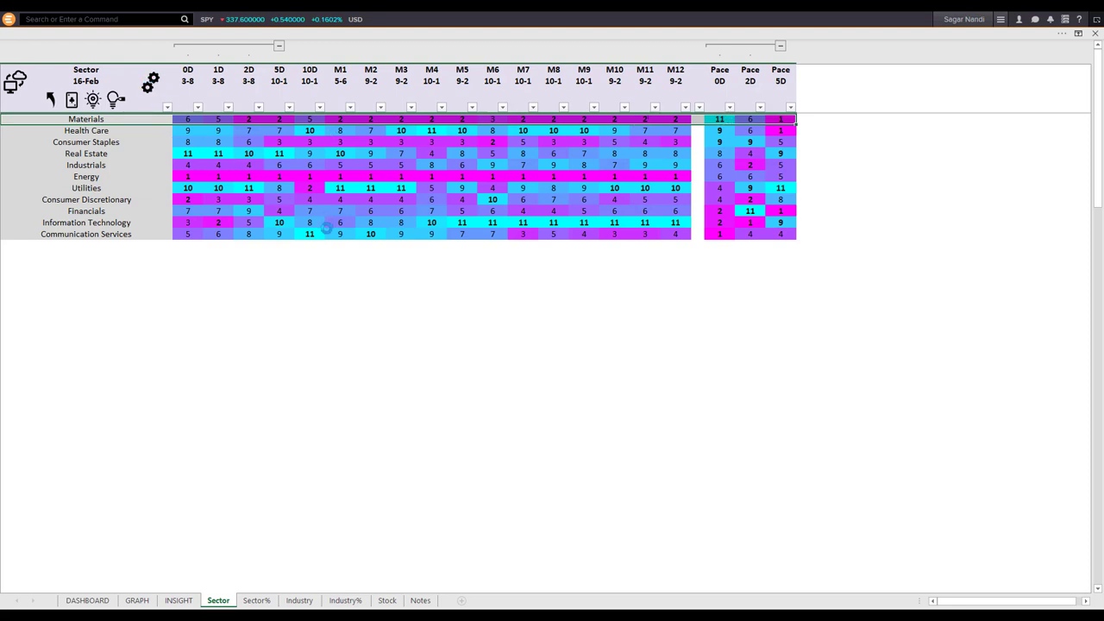
key("ctrl+Page_Down")
key("ctrl+Page_Down")
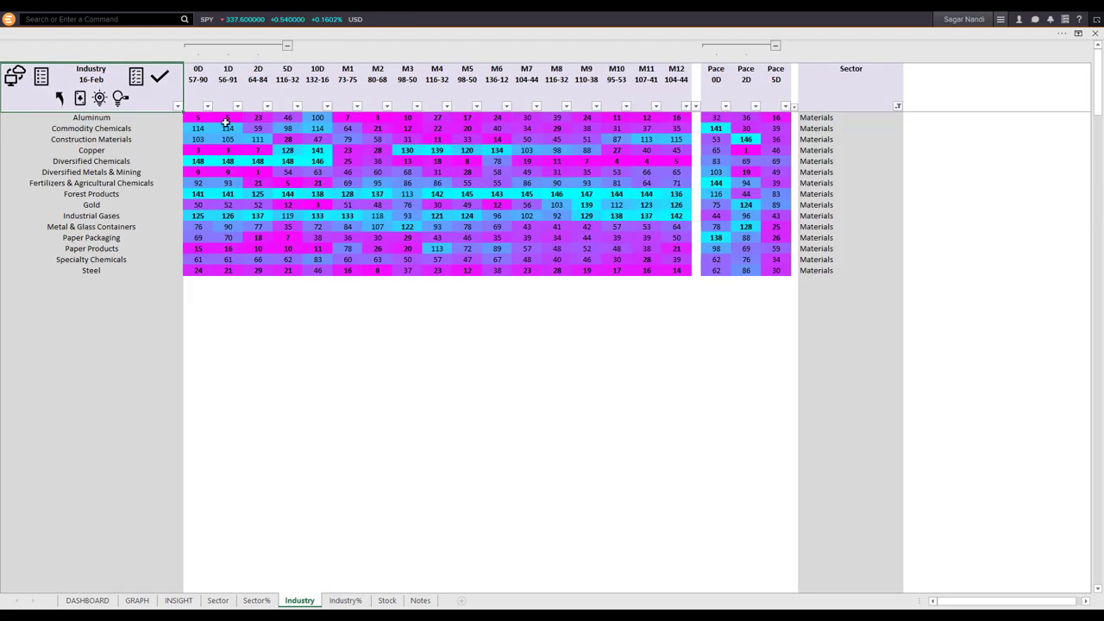
left_click(199, 82)
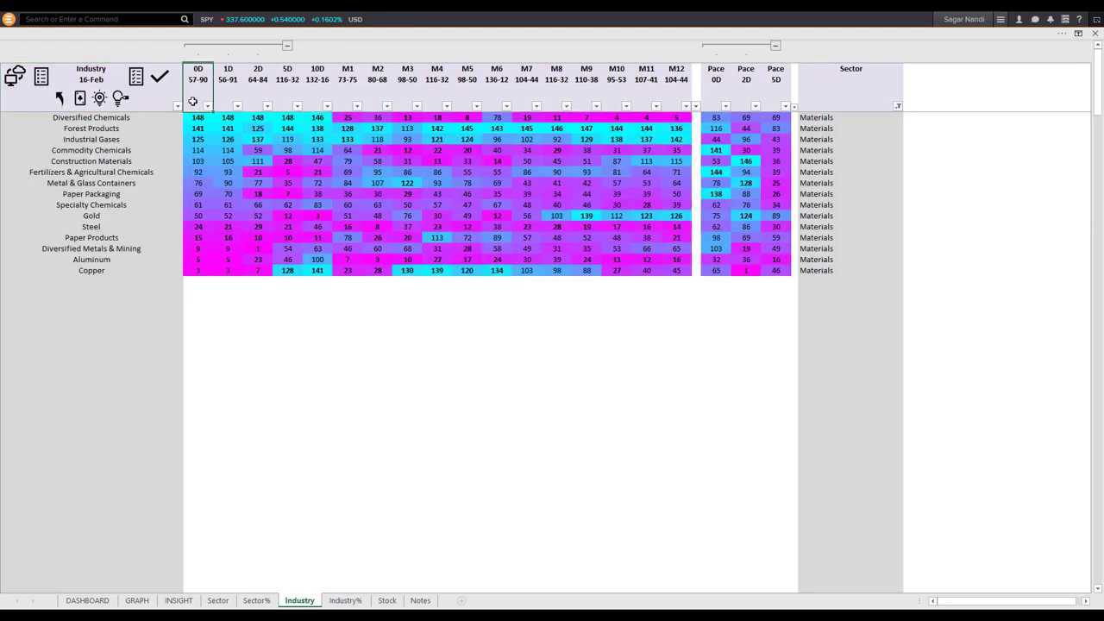
left_click(198, 118)
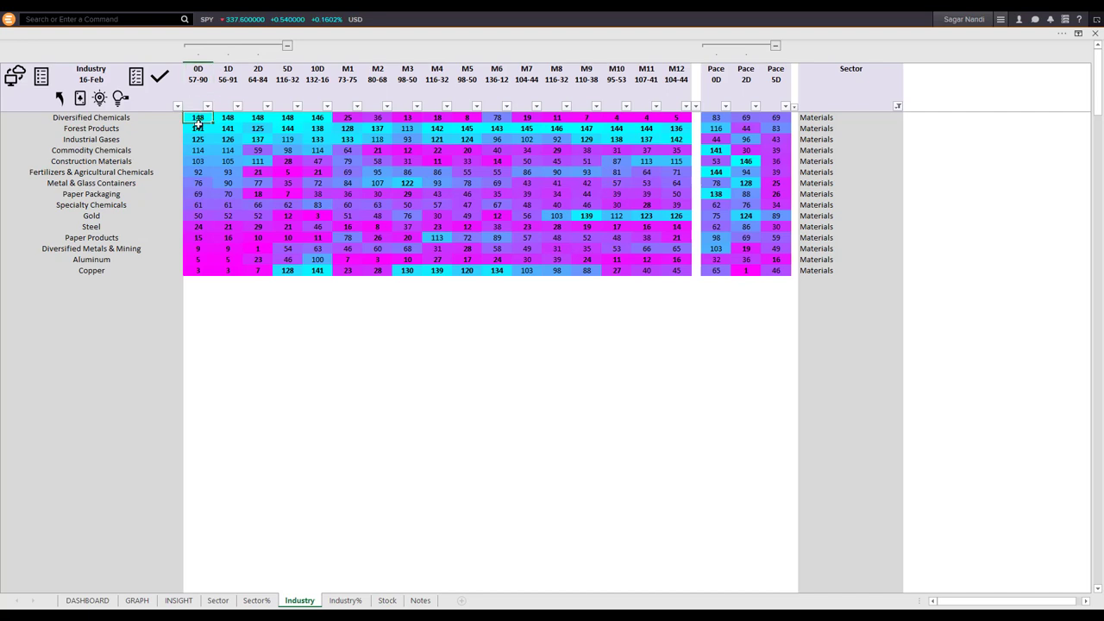
Filter the stocks to Diversified Chemicals and Forest Products, sort them by % 0D in descending order and highlight the CC.N row.
left_click_drag(110, 116, 112, 129)
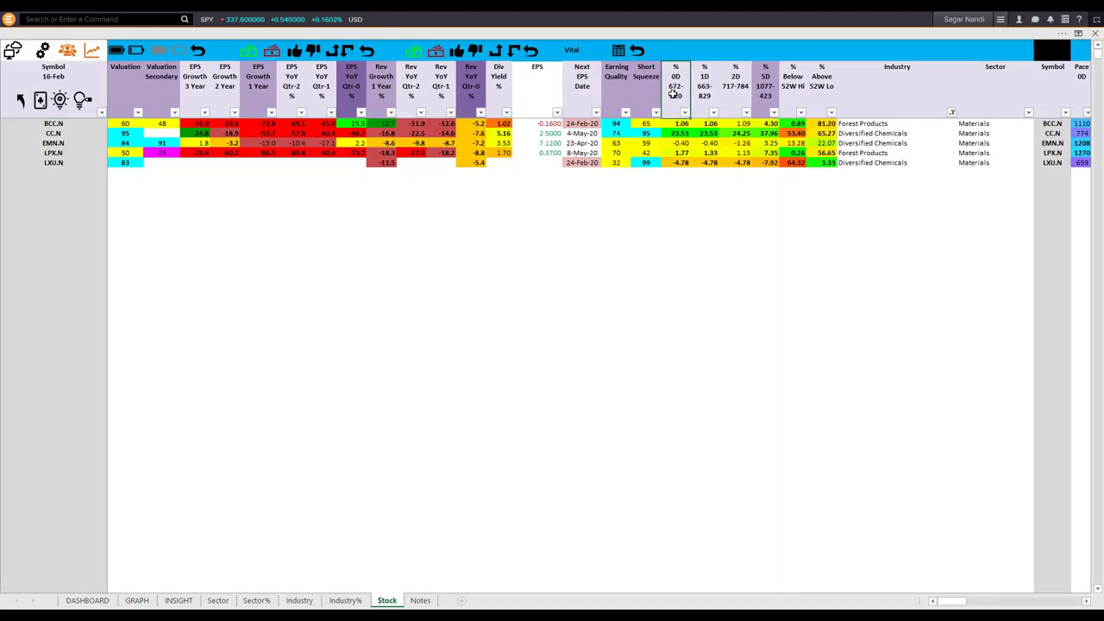
left_click(676, 93)
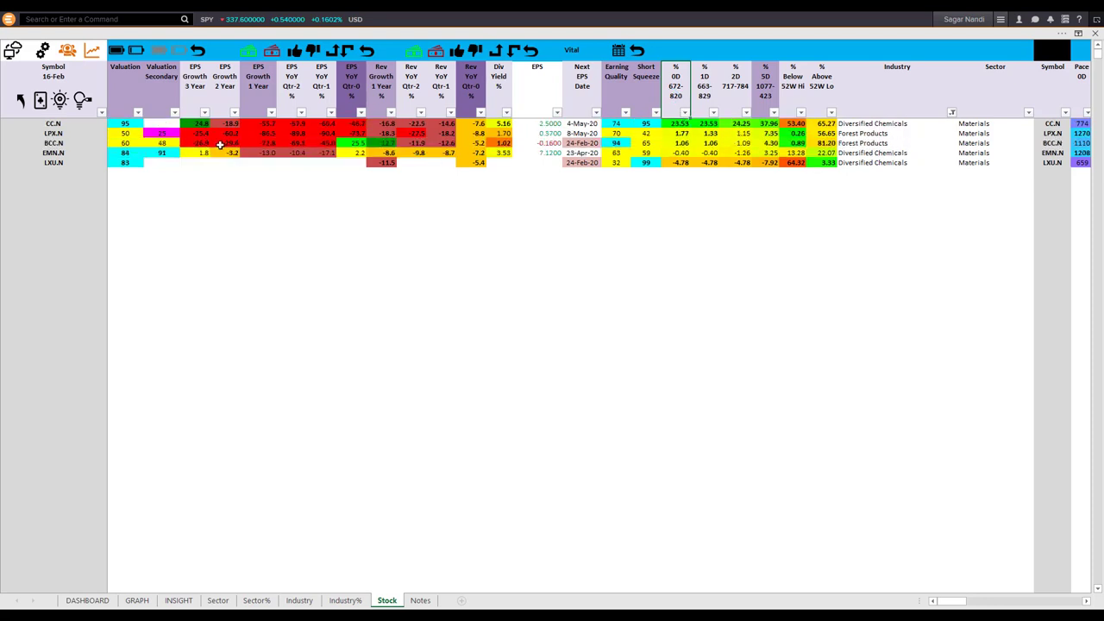
left_click(67, 124)
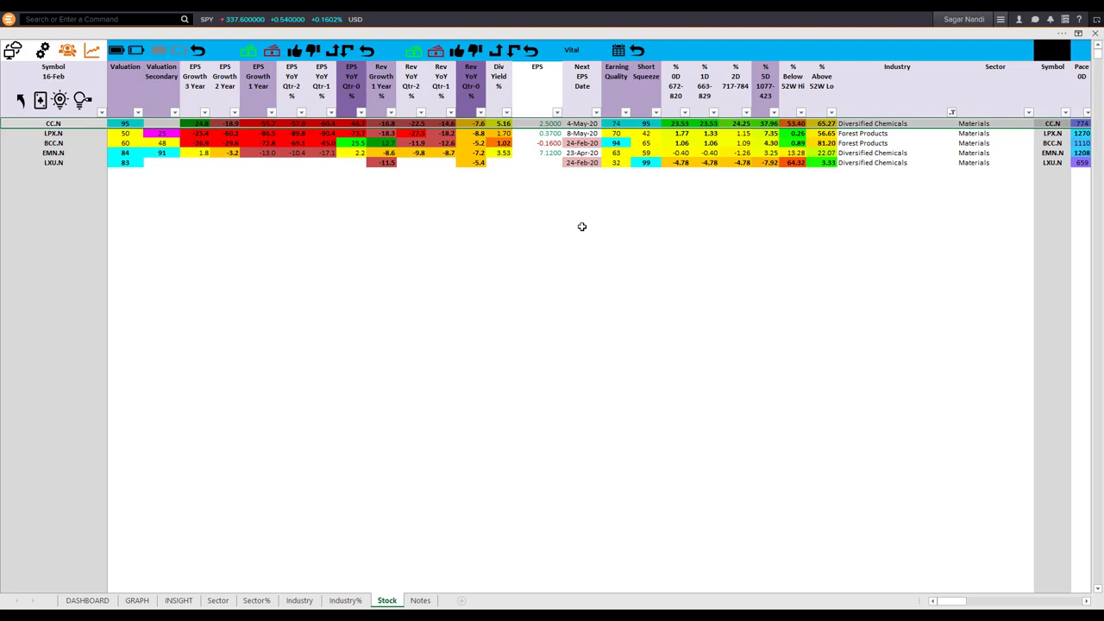
left_click(582, 228)
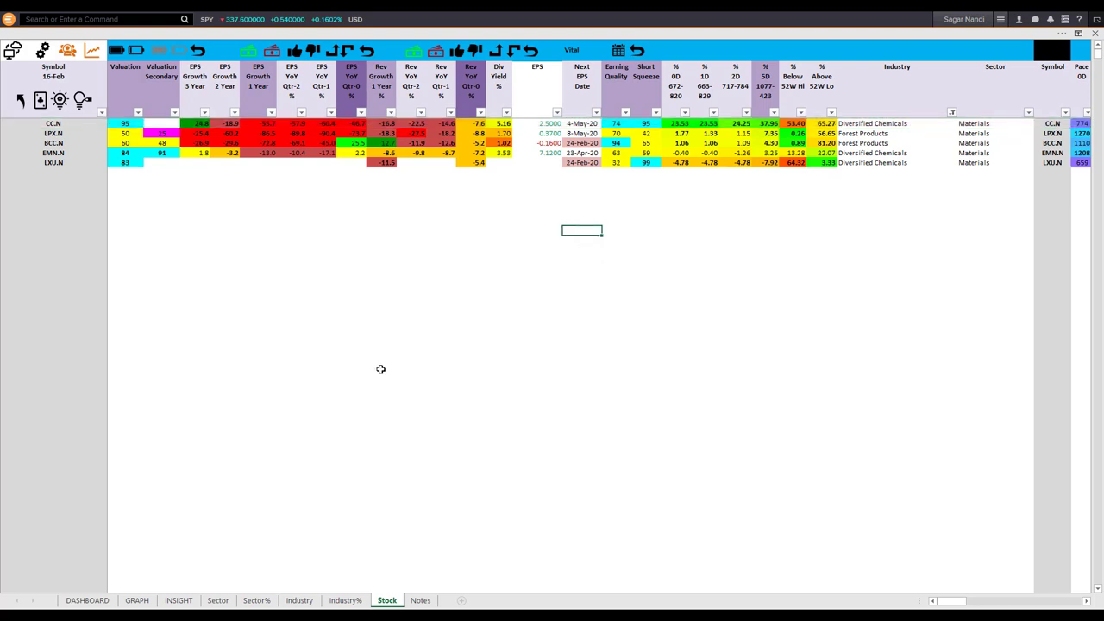
In the INSIGHT sheet, highlight the Best Performing Stocks with Volume Pressure table and the Chemours Co row in both best-performer tables.
left_click(178, 601)
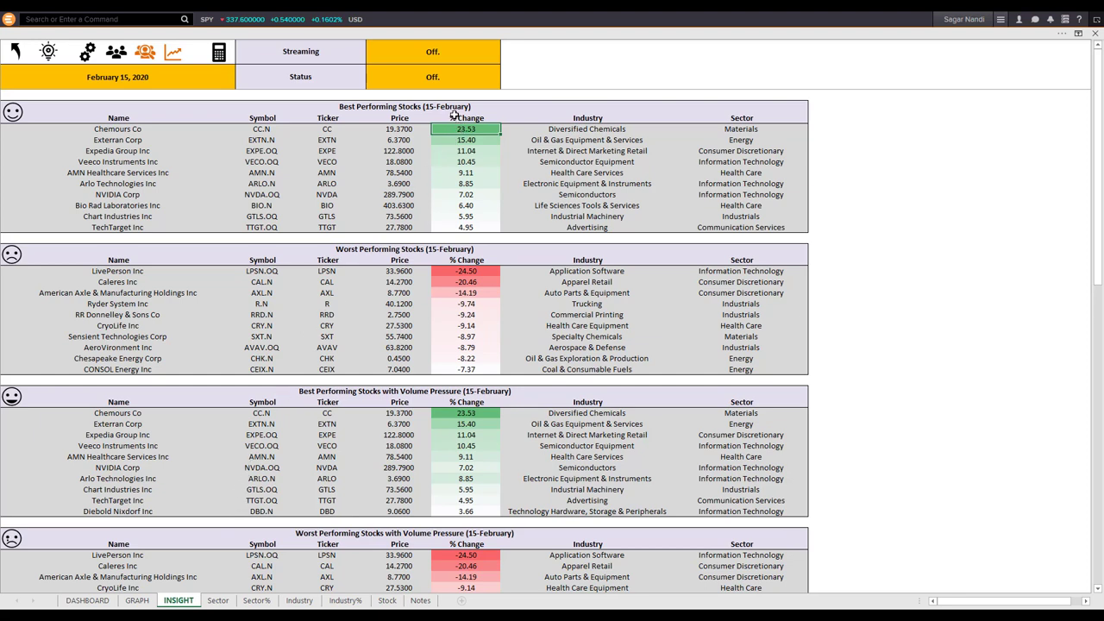
mouse_move(455, 107)
left_mouse_down()
mouse_move(470, 227)
mouse_move(461, 514)
left_mouse_up()
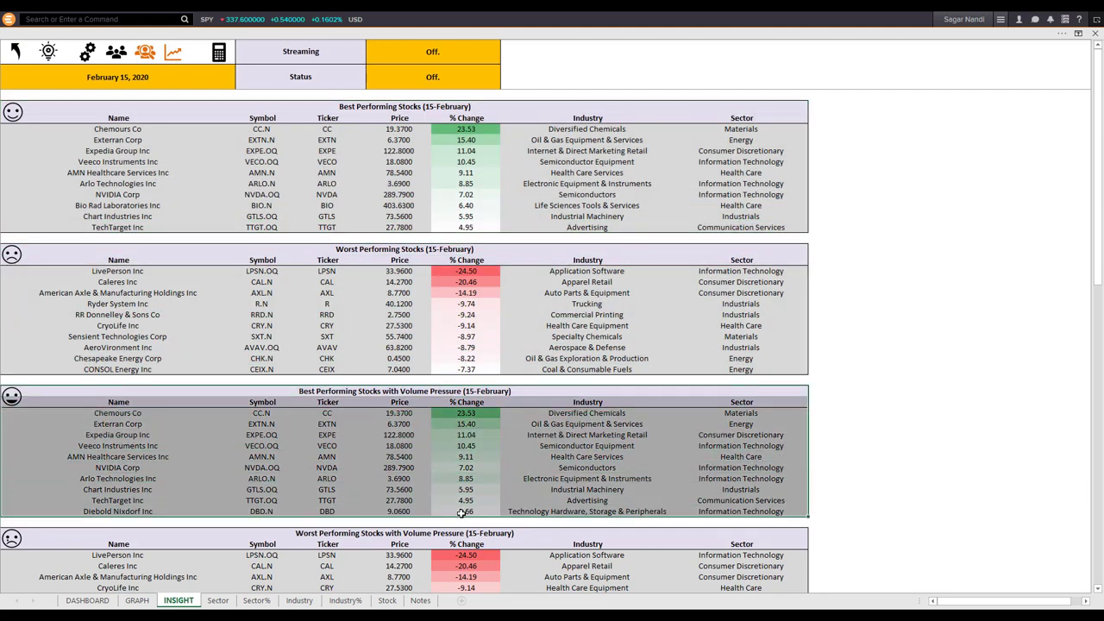
left_click(399, 129)
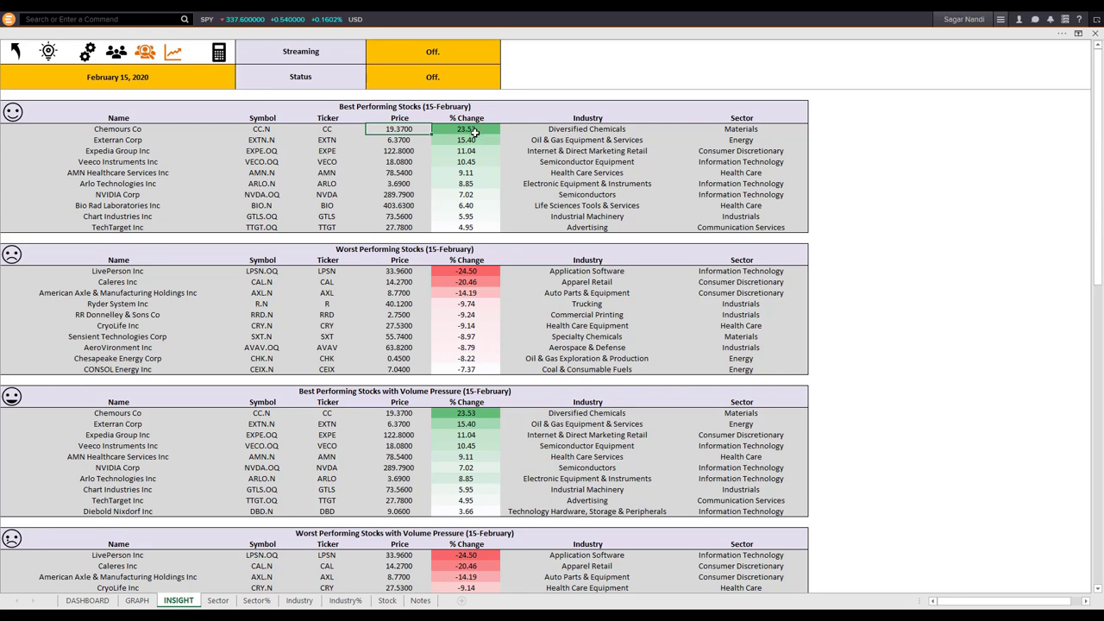
left_click(50, 54)
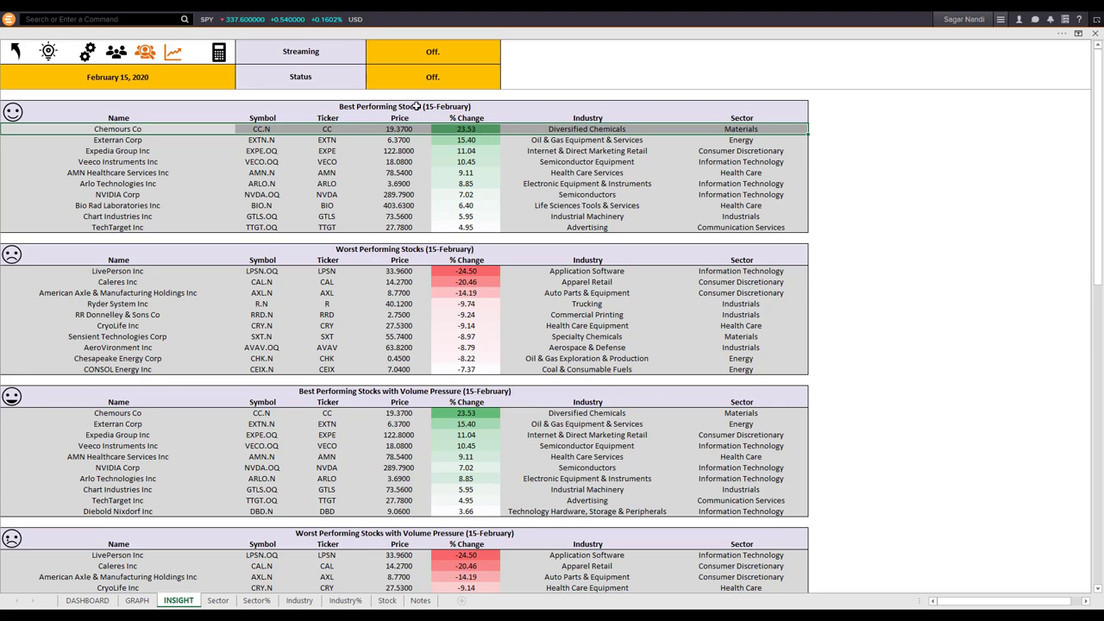
left_click(467, 415)
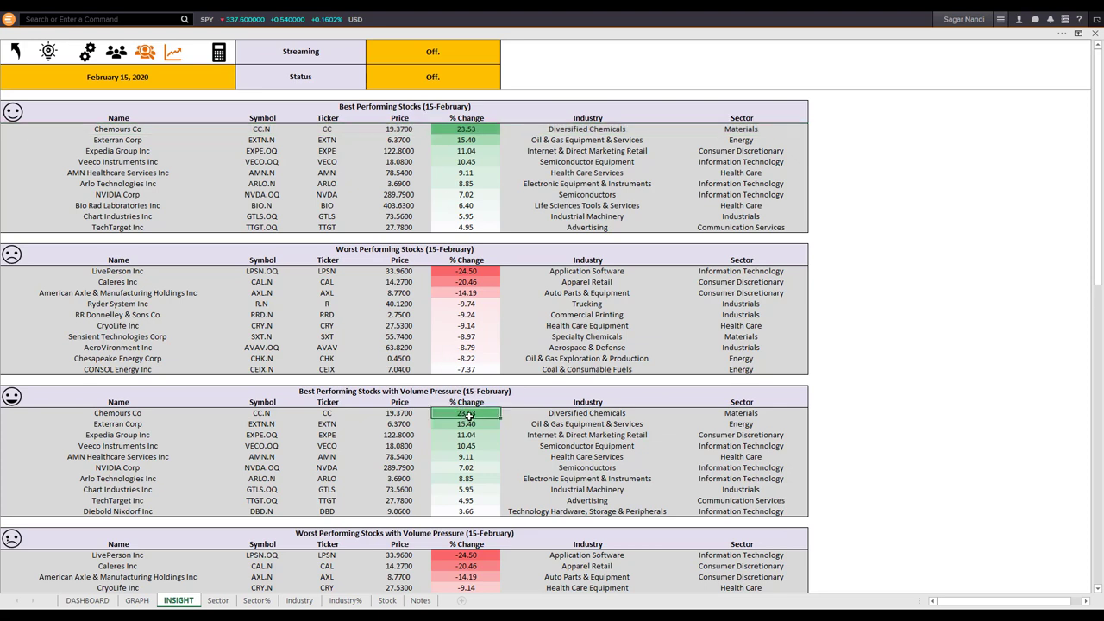
left_click(49, 51)
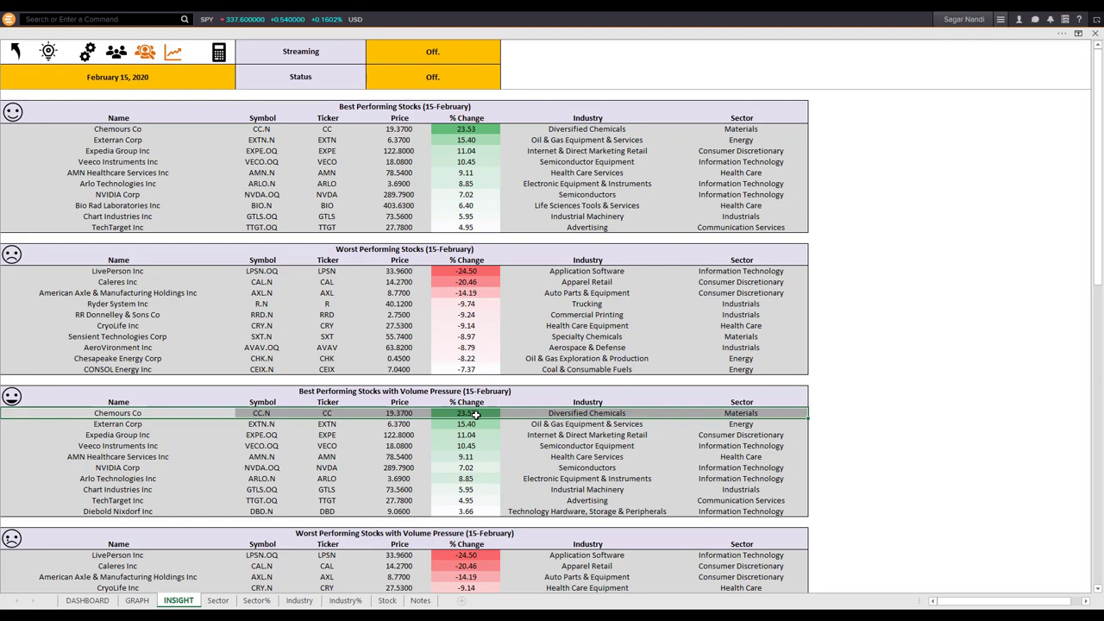
Highlight the Chemours Co row in the Best Performing Undervalued Stocks table.
scroll(476, 415, "down", 8)
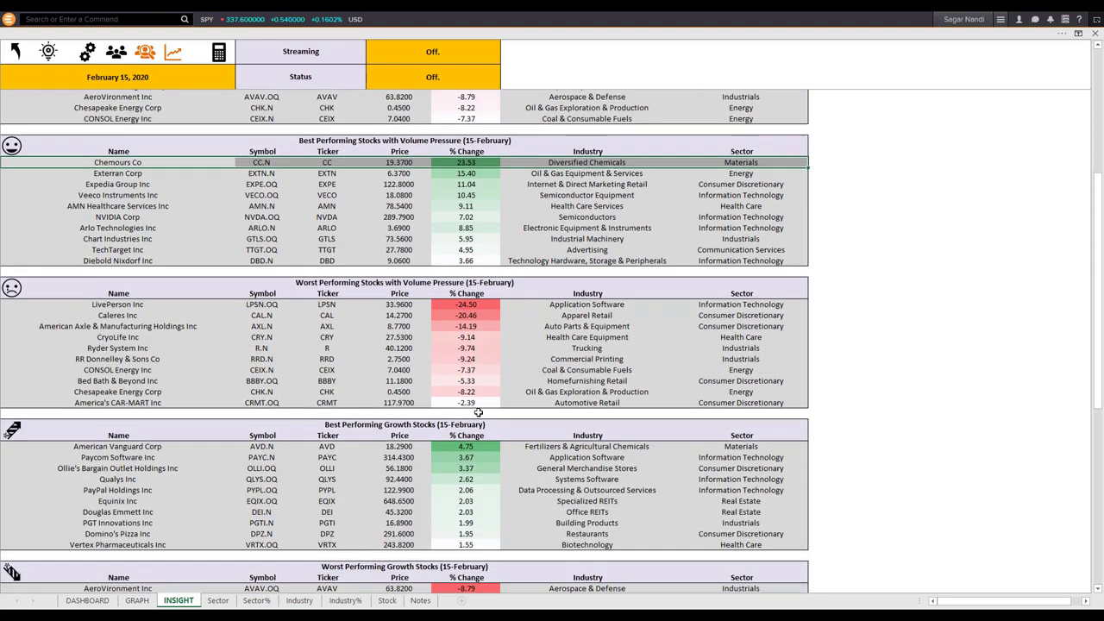
scroll(479, 413, "down", 9)
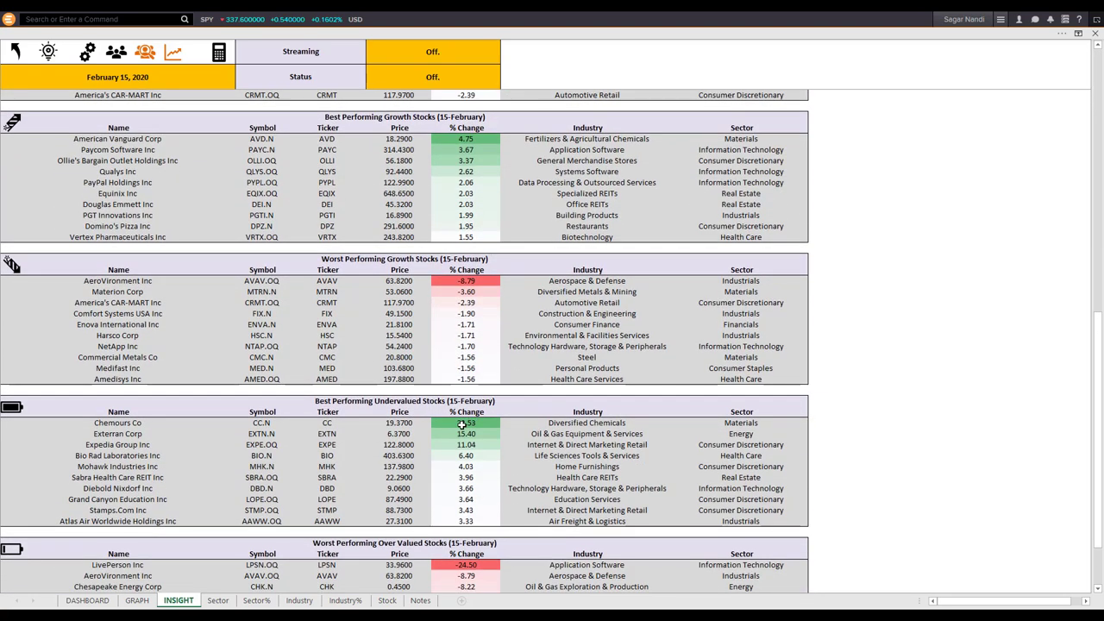
left_click(50, 55)
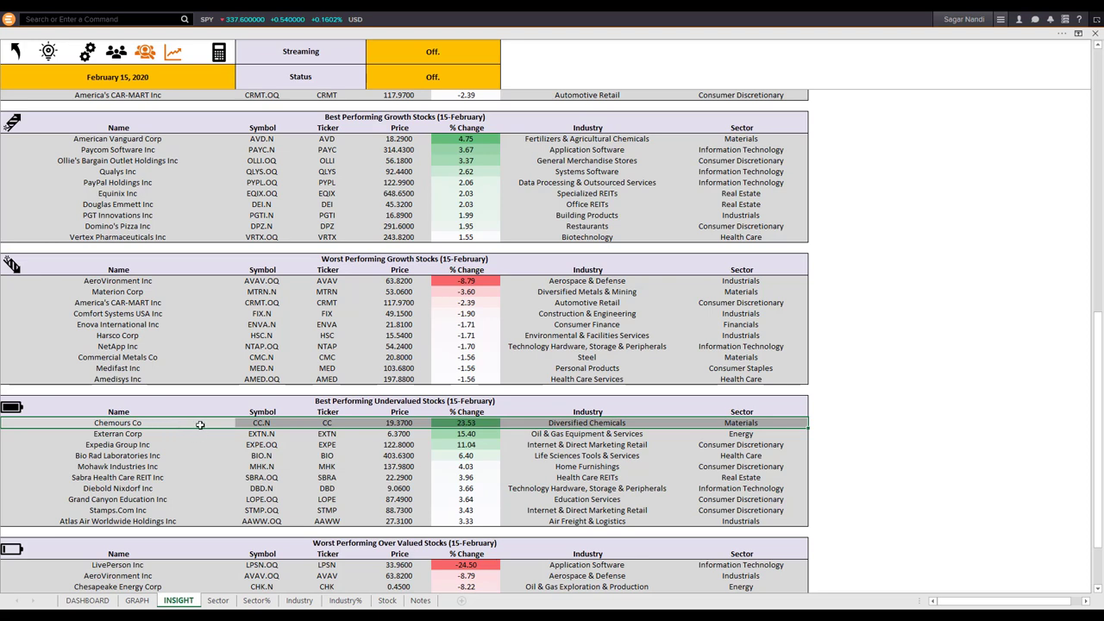
Filter the ranking sheets to Chemours Co's industry, select the Diversified Chemicals ranks from 0D to M3 and highlight the CC.N stock row.
left_click(87, 54)
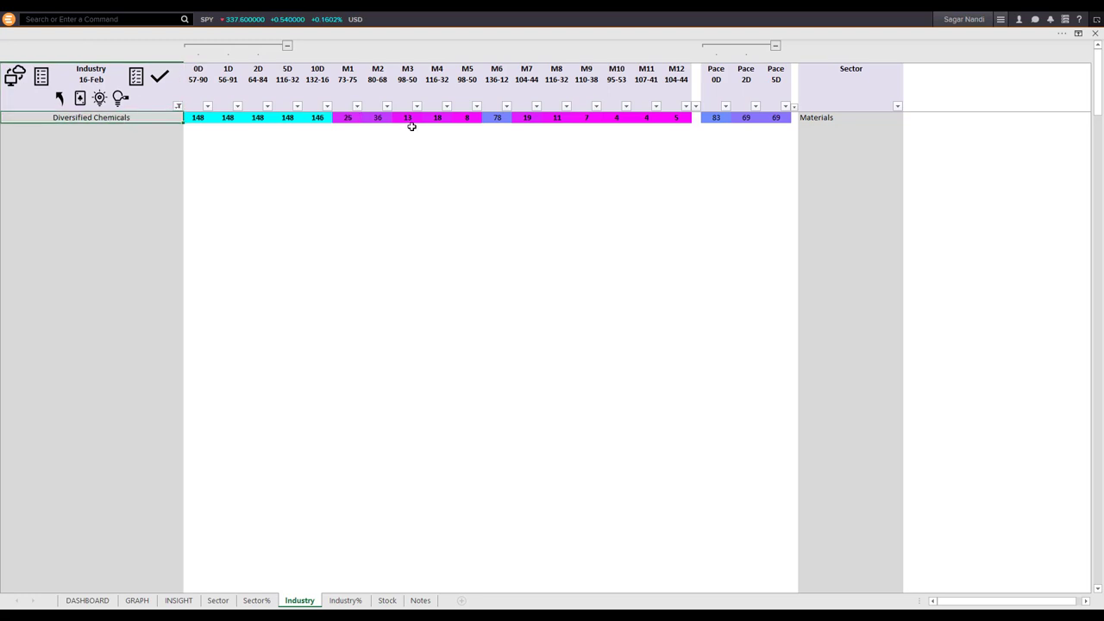
left_click_drag(421, 118, 193, 114)
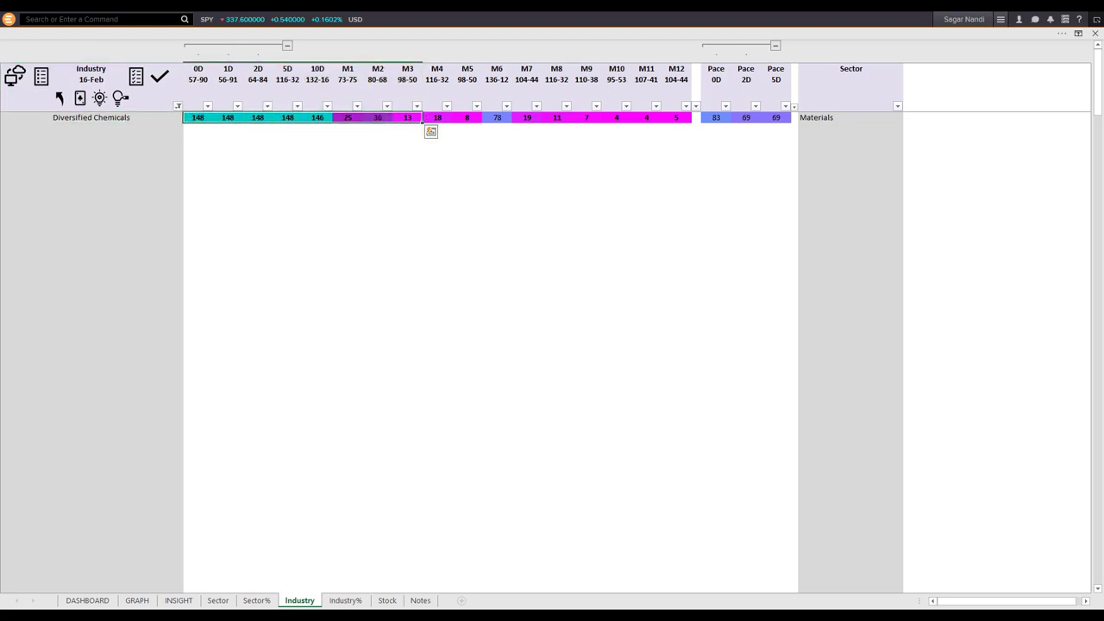
left_click(386, 600)
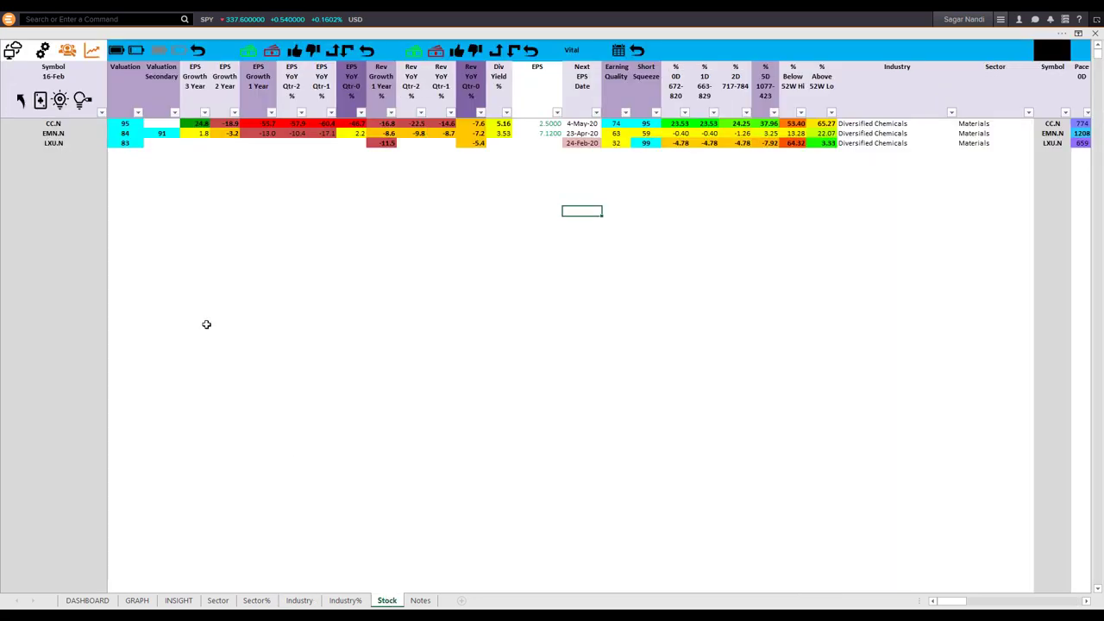
left_click(74, 123)
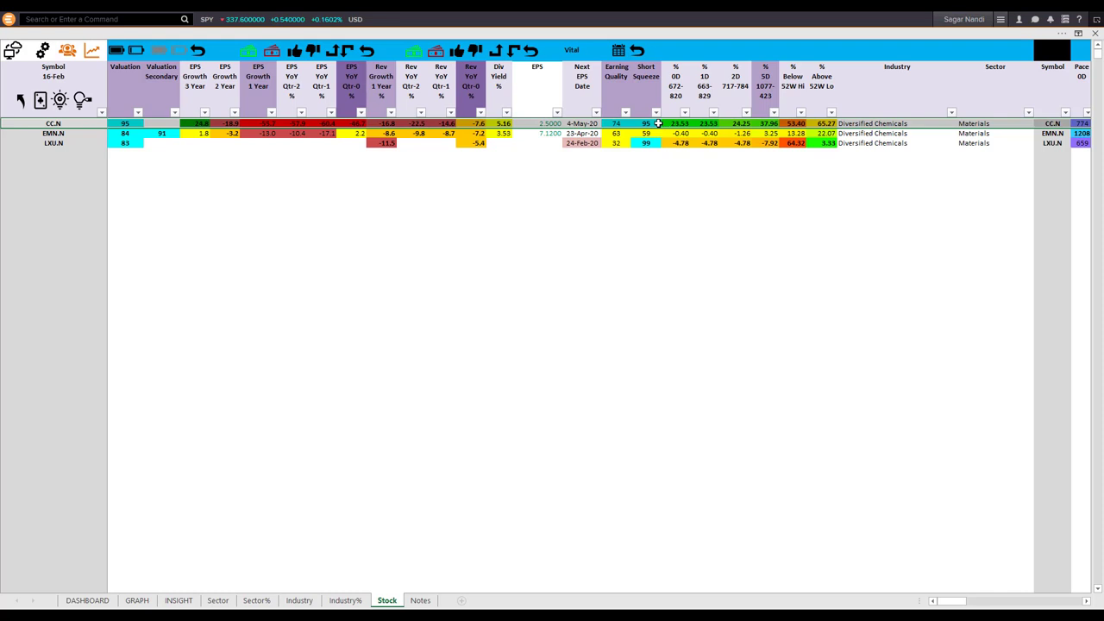
Clear the Sector sheet's filter, sort the sectors by Pace 0D in ascending order and highlight the Materials row.
left_click(218, 600)
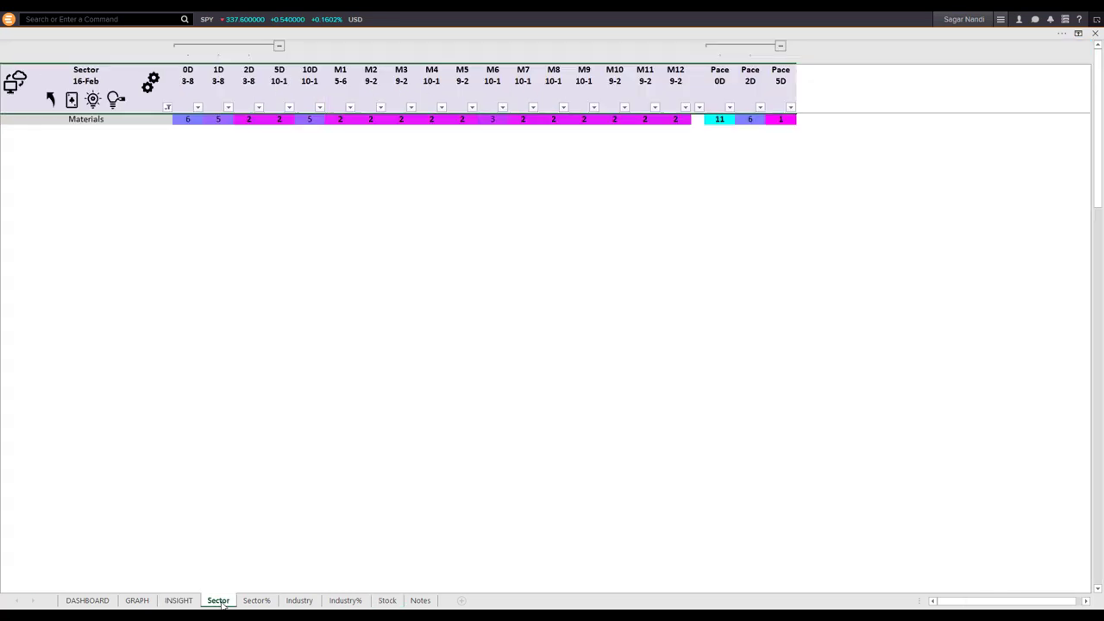
left_click(11, 74)
left_click(717, 91)
left_click(719, 233)
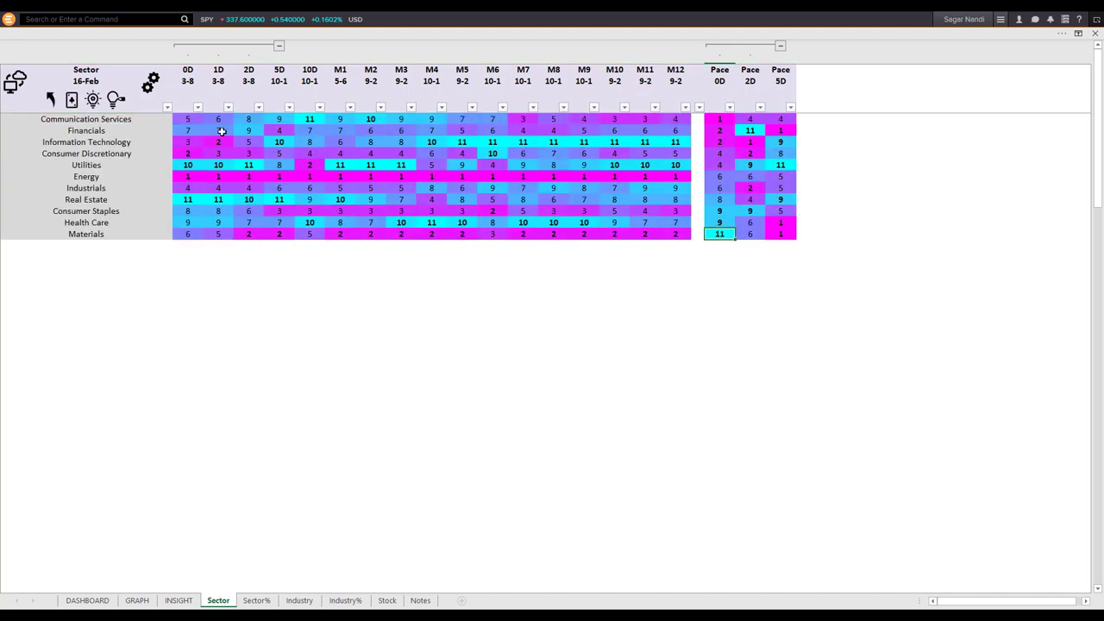
key("shift+space")
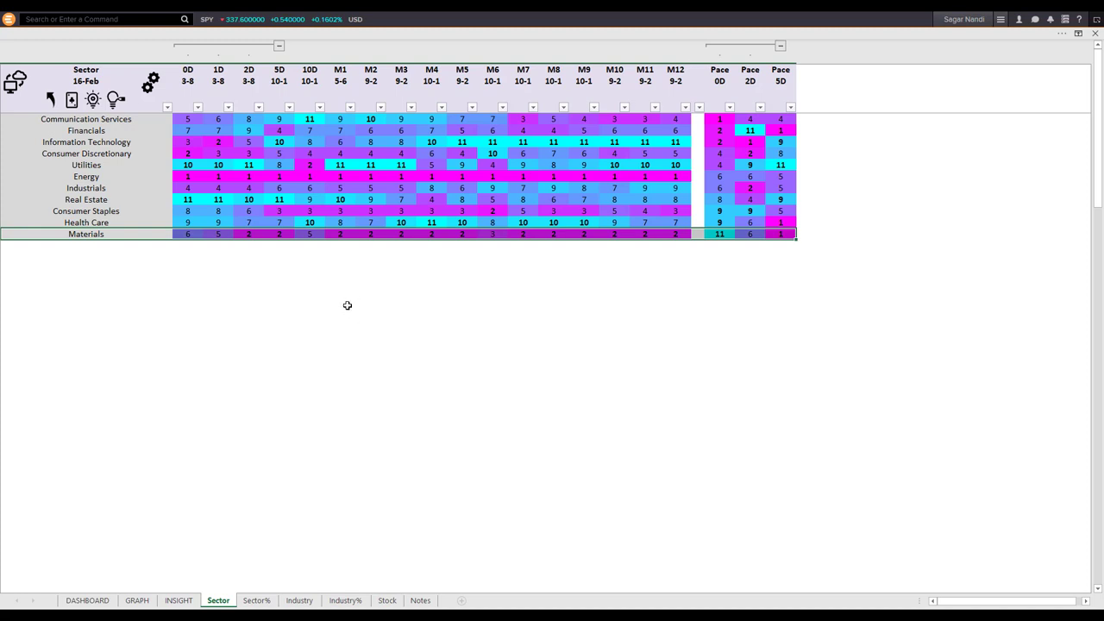
In the INSIGHT sheet, highlight the Best Performing Undervalued and Growth Stocks tables and select Chemours Co's % Change.
left_click(179, 601)
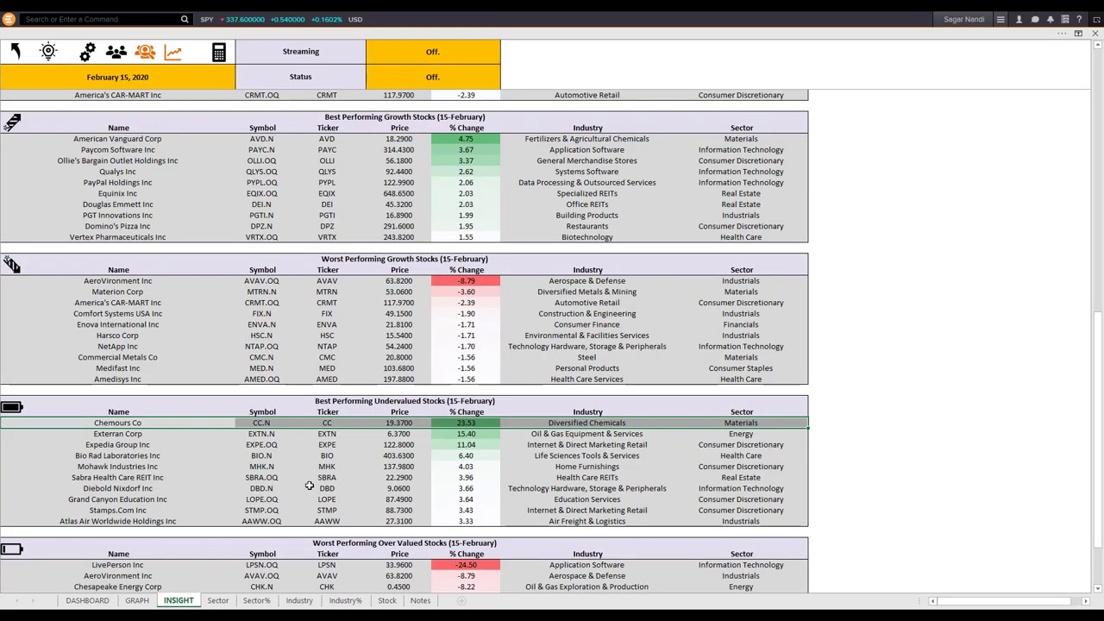
left_click(457, 422)
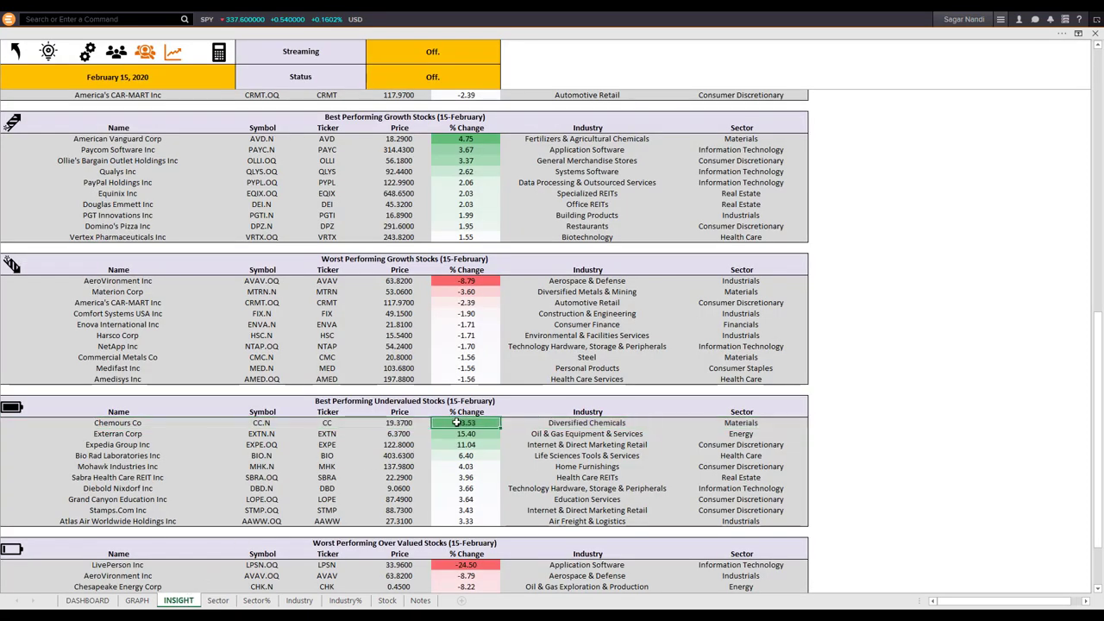
left_click_drag(441, 405, 447, 523)
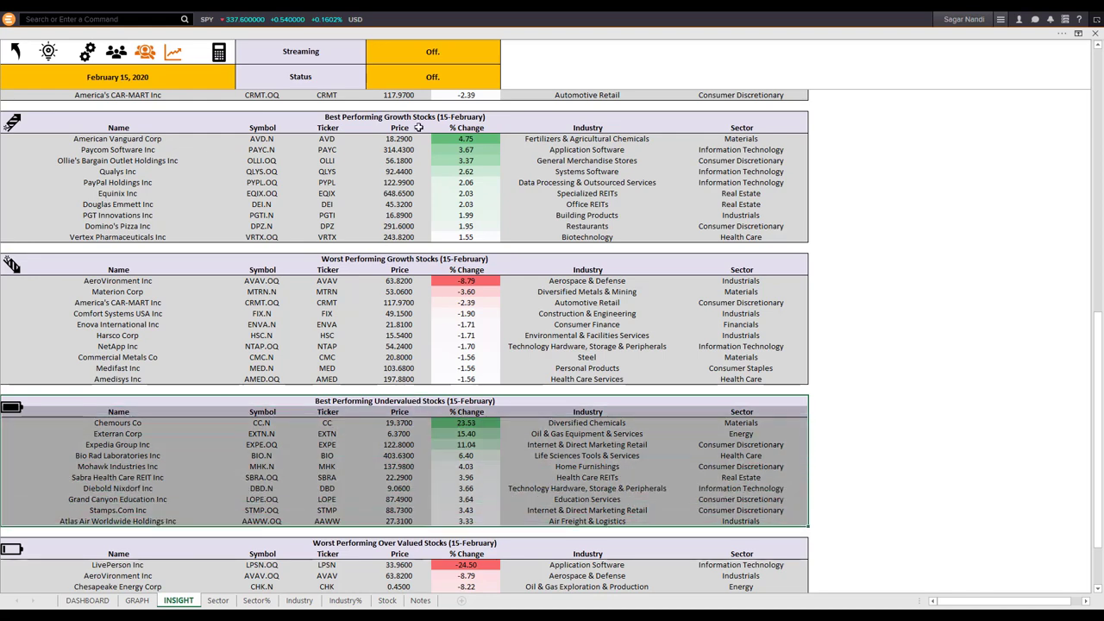
left_click_drag(415, 117, 412, 228)
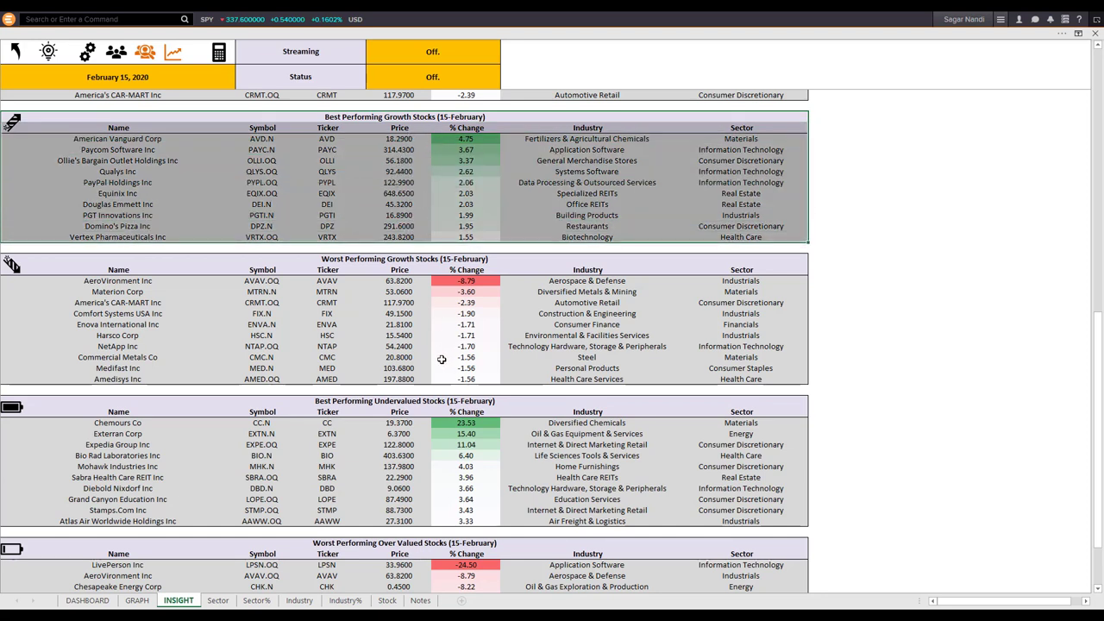
left_click(445, 423)
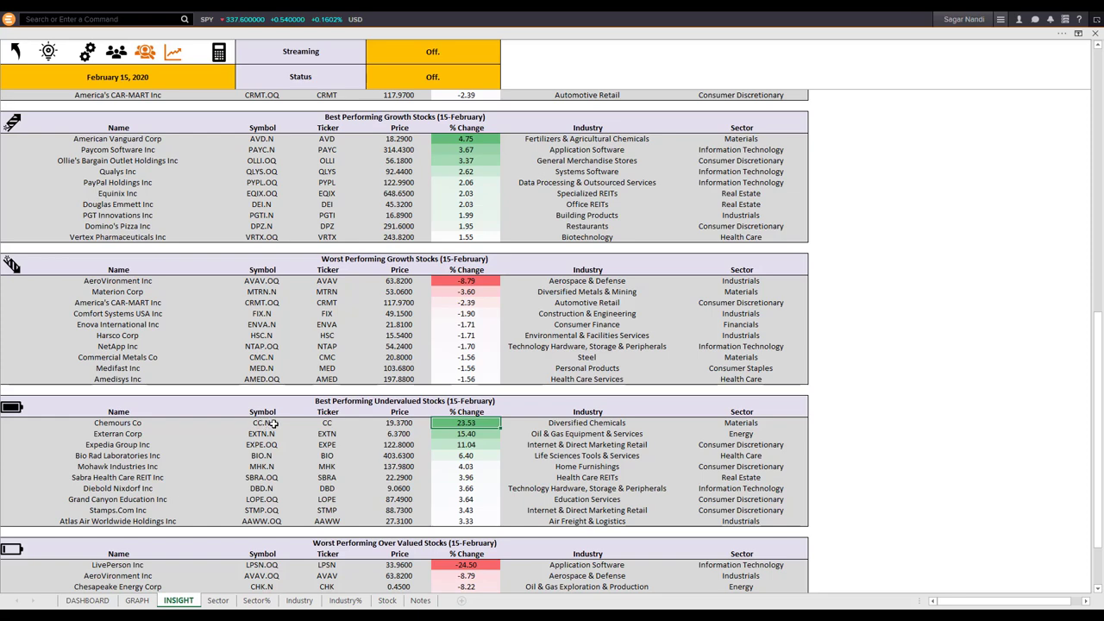
Glance at the full Industry and Stock rankings, and switch to TradeStation's CUE# Webinar workspace with the CC weekly and daily charts.
left_click(299, 600)
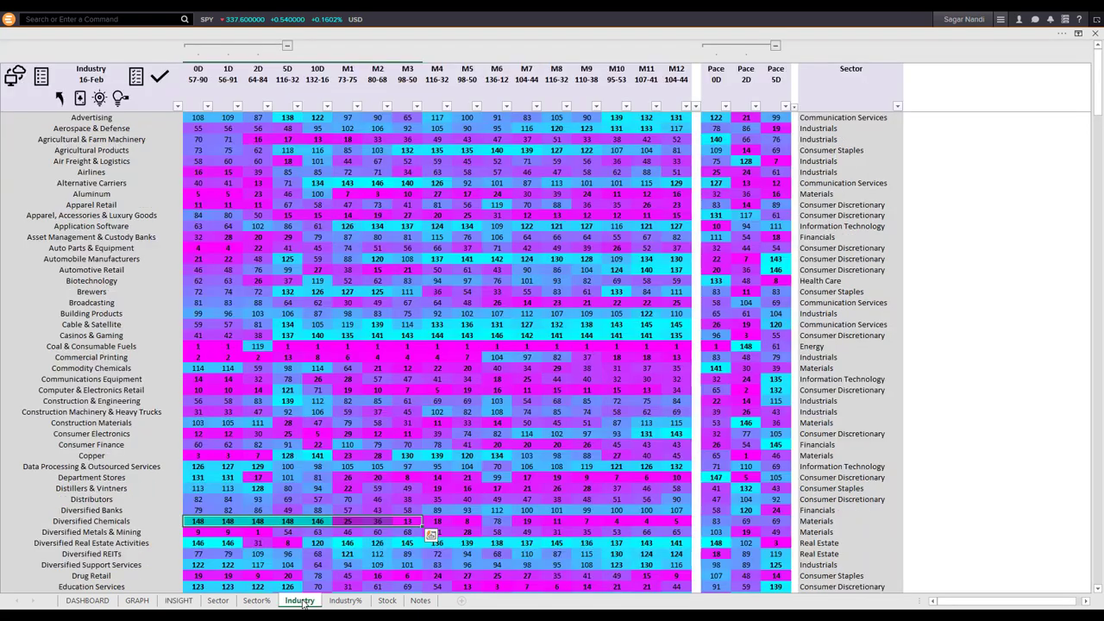
left_click(387, 601)
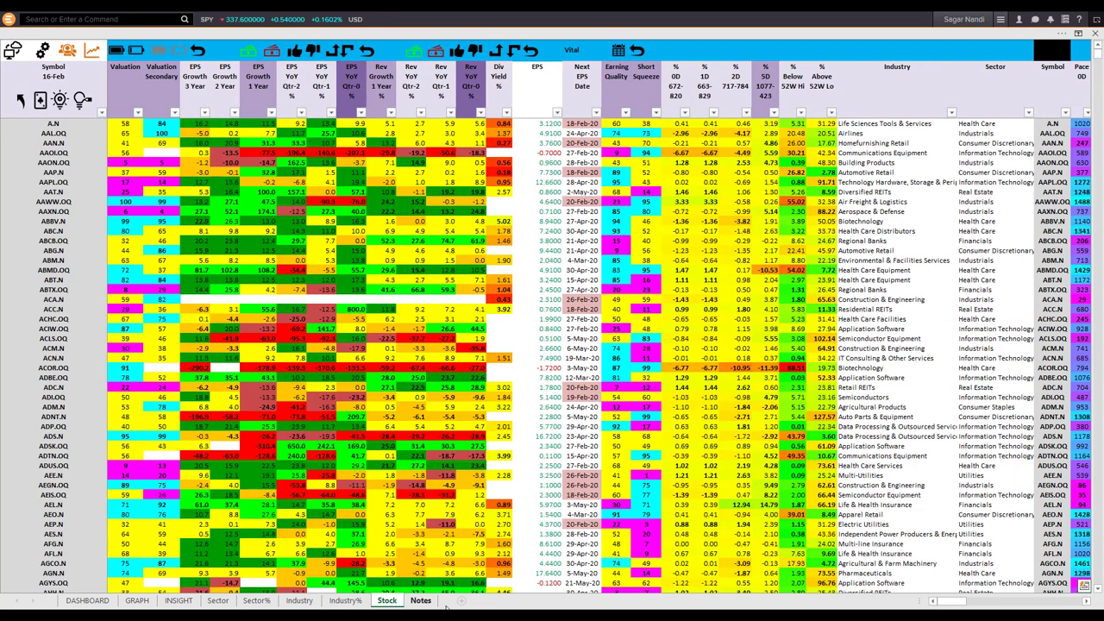
key("alt+Tab")
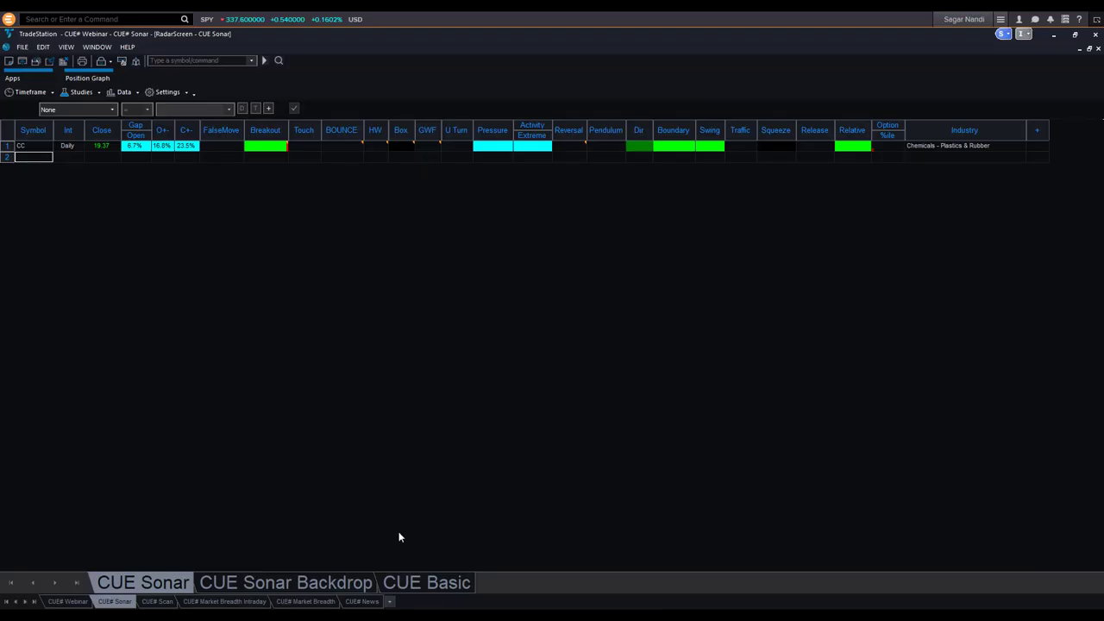
left_click(71, 601)
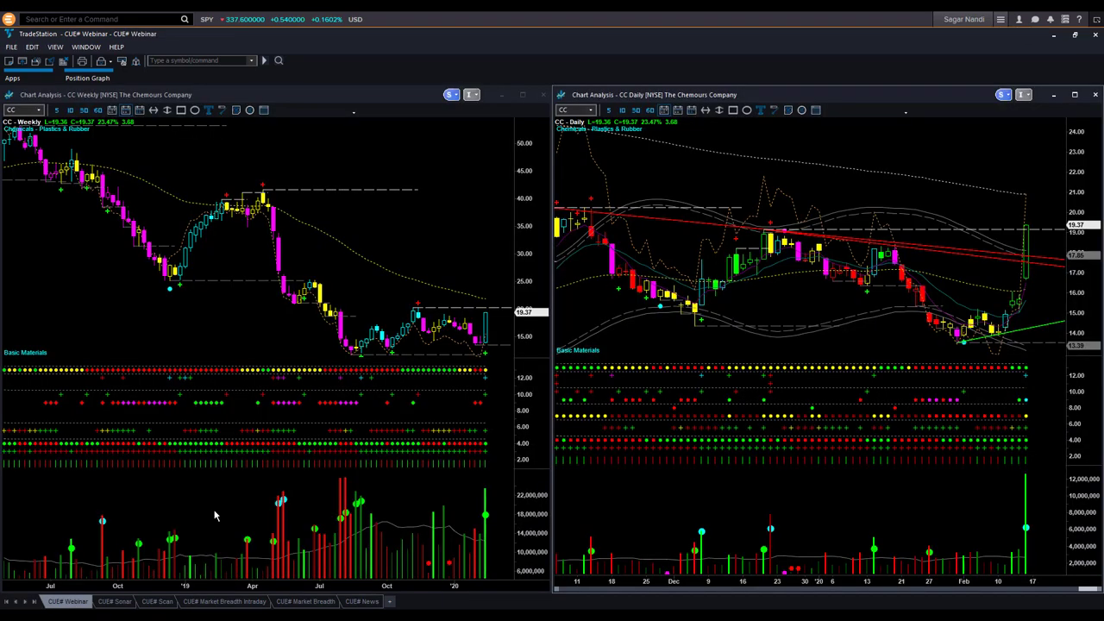